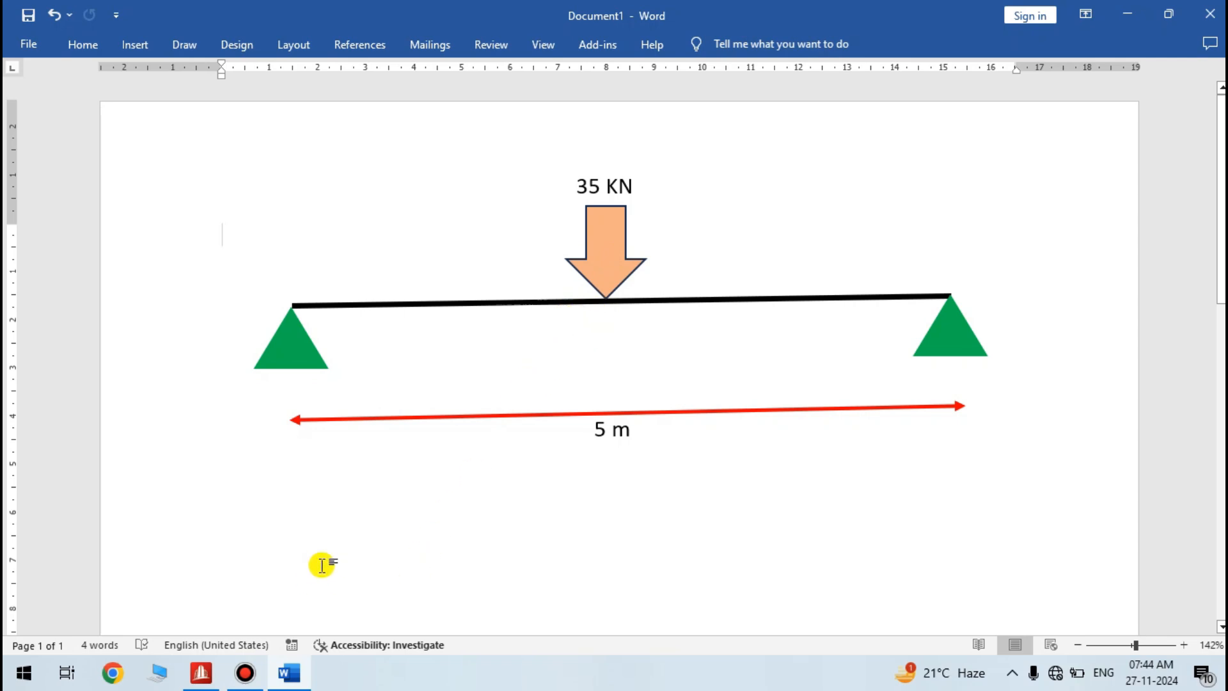
- Switch to STAAD.Pro and start creating a new beam grid of the Irregular type
click(199, 676)
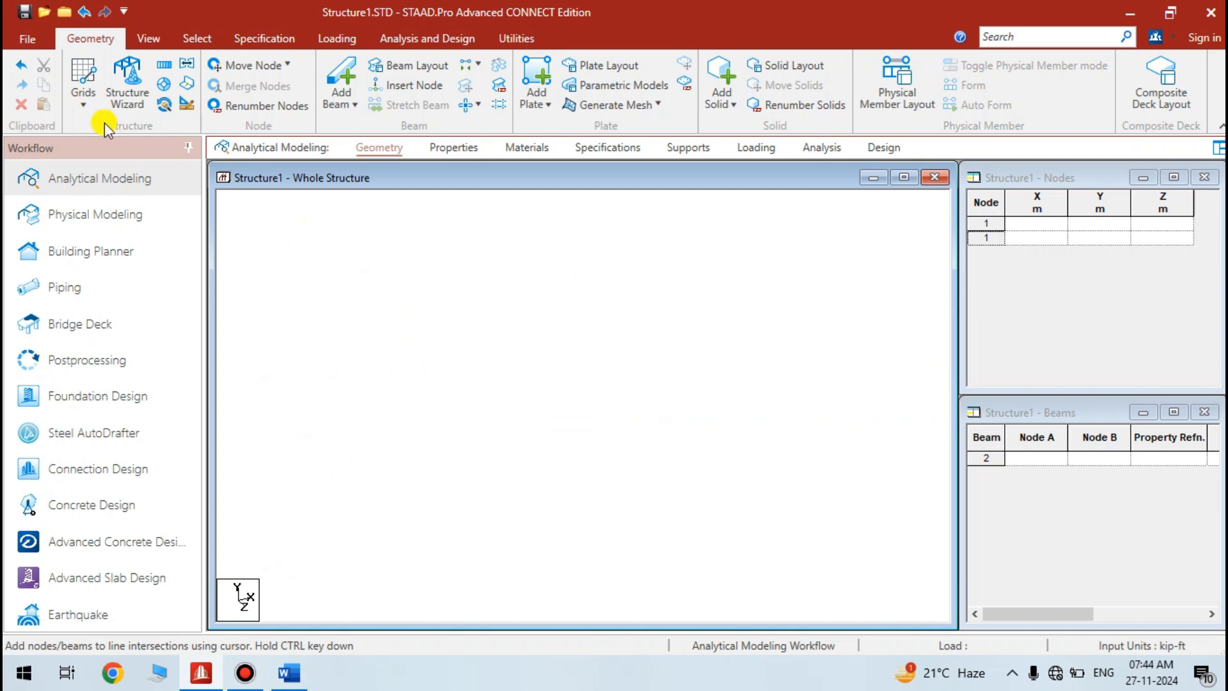
click(87, 91)
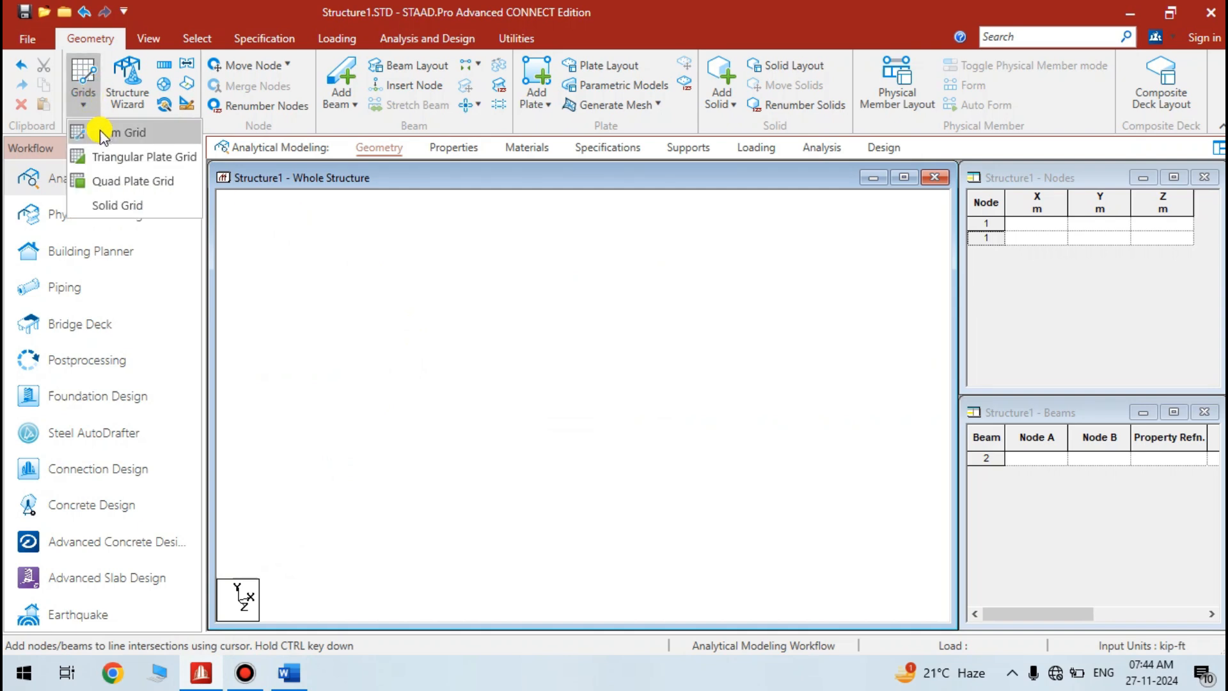
click(100, 130)
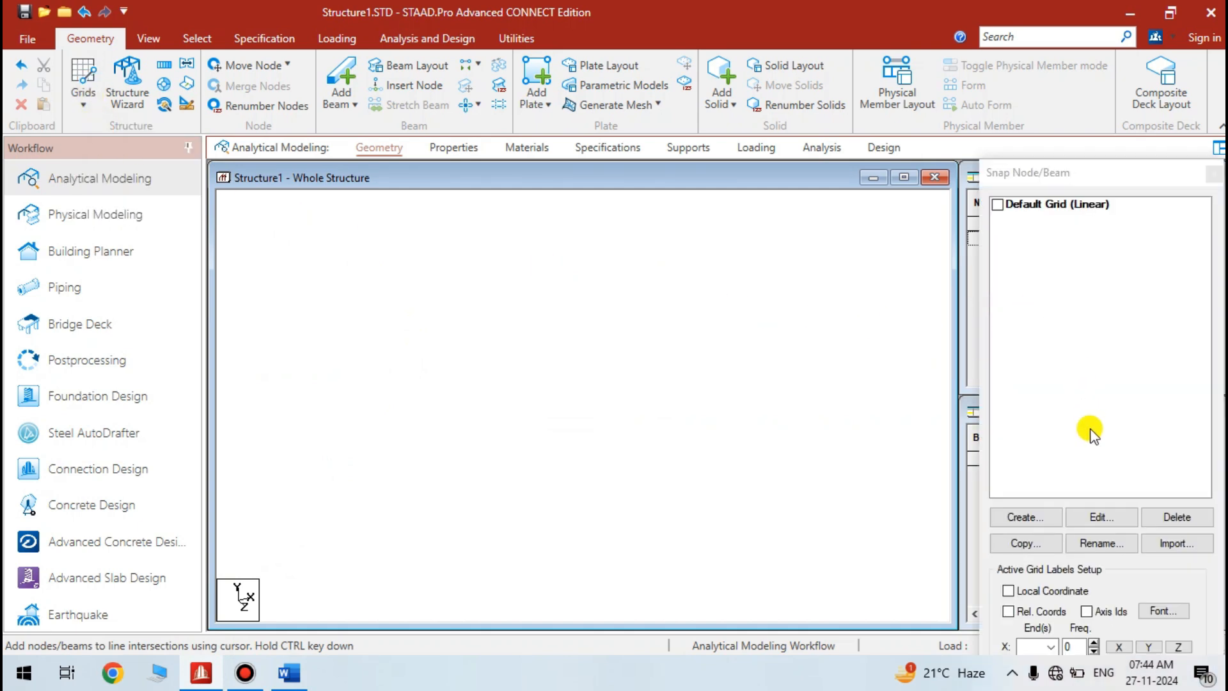
click(1030, 515)
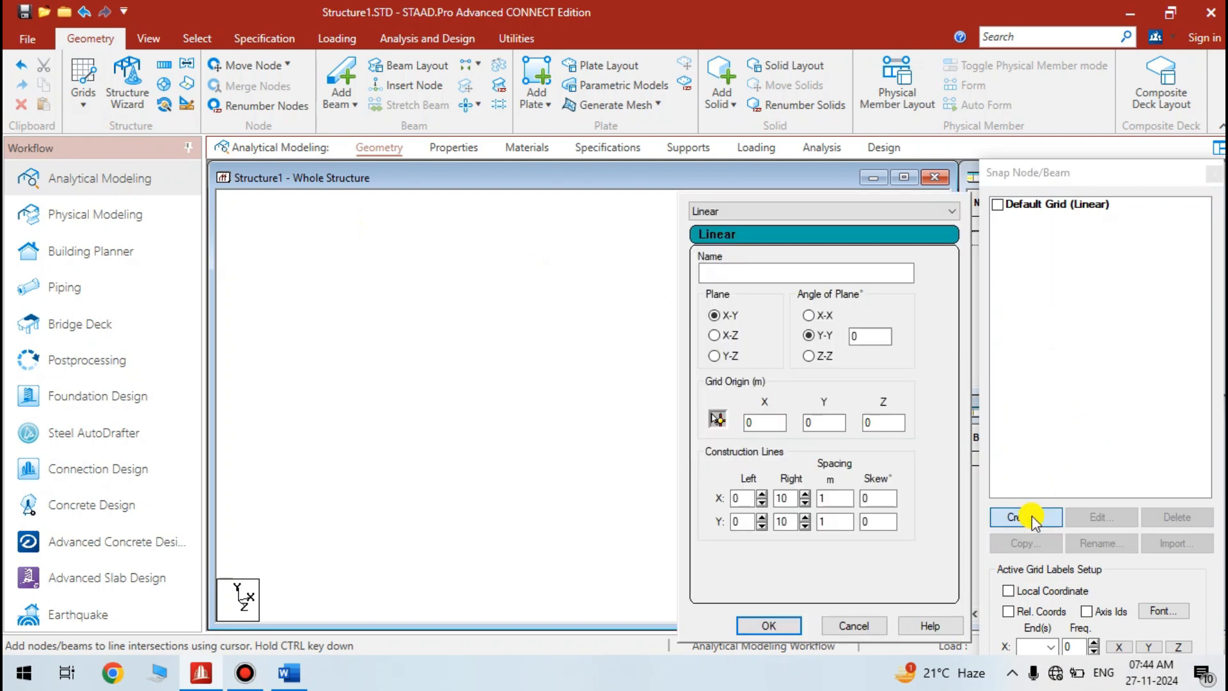
click(788, 211)
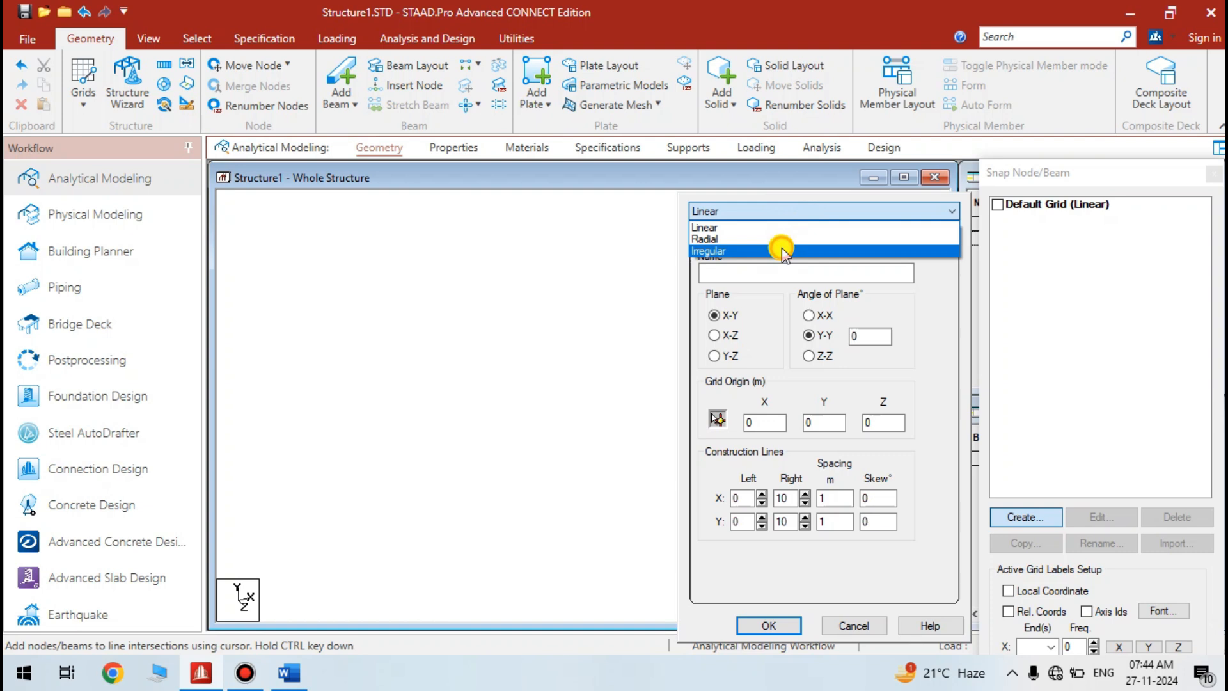
click(783, 251)
- Name the grid "Simply supported beam", set its plane to X-Z with relative X gridline distances 0 5, and create it
click(766, 277)
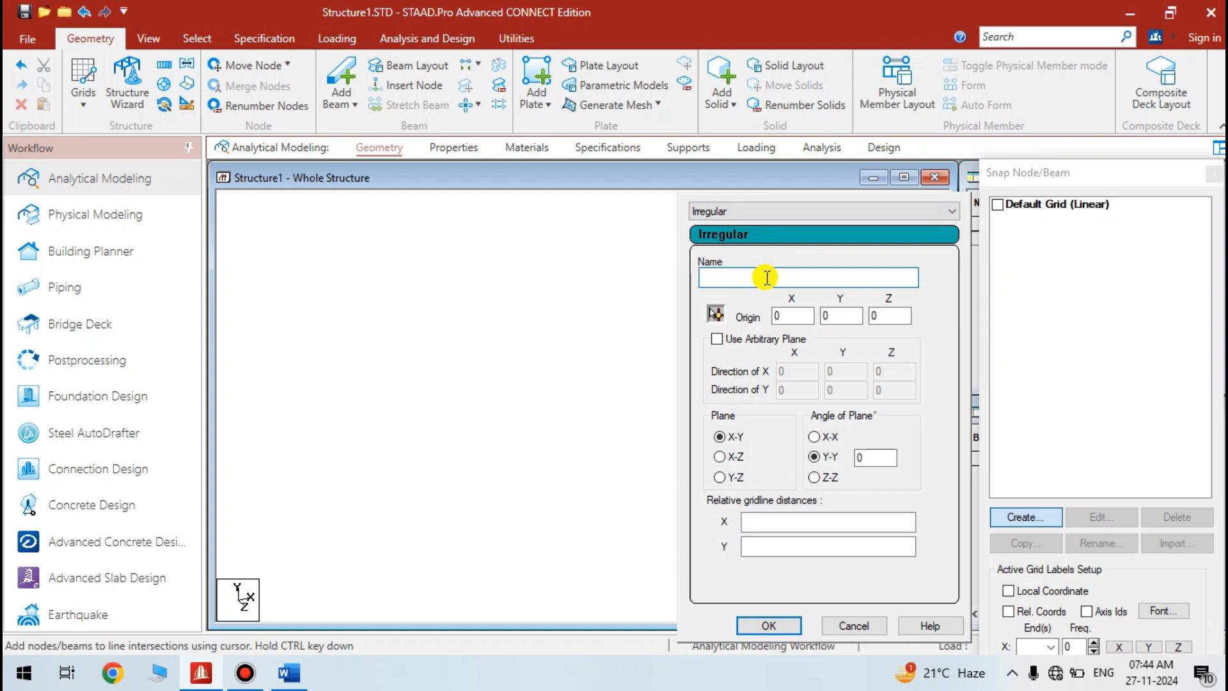
text(Simply supported beam)
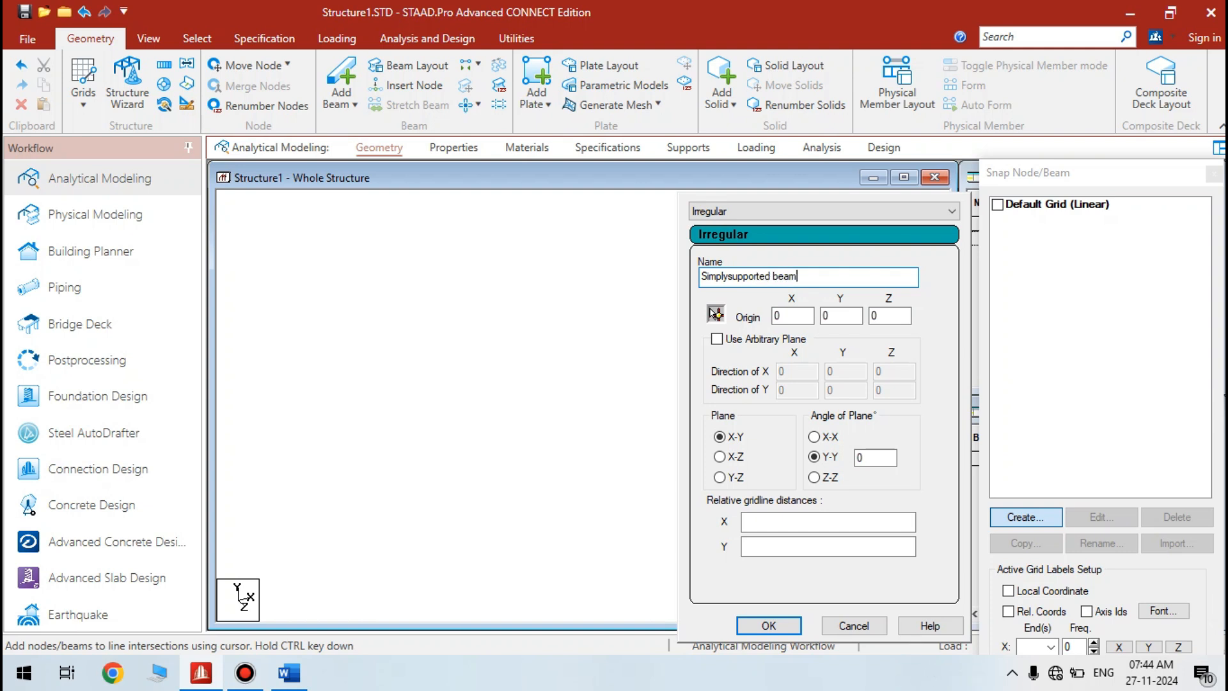
click(730, 275)
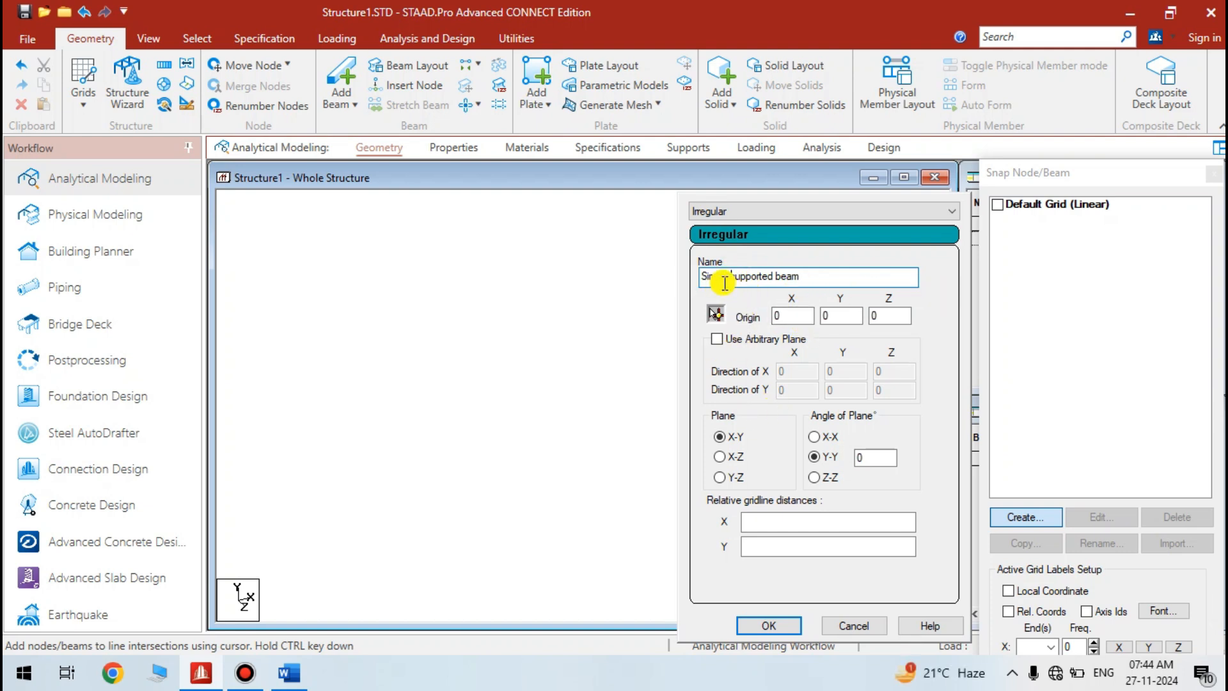
click(721, 456)
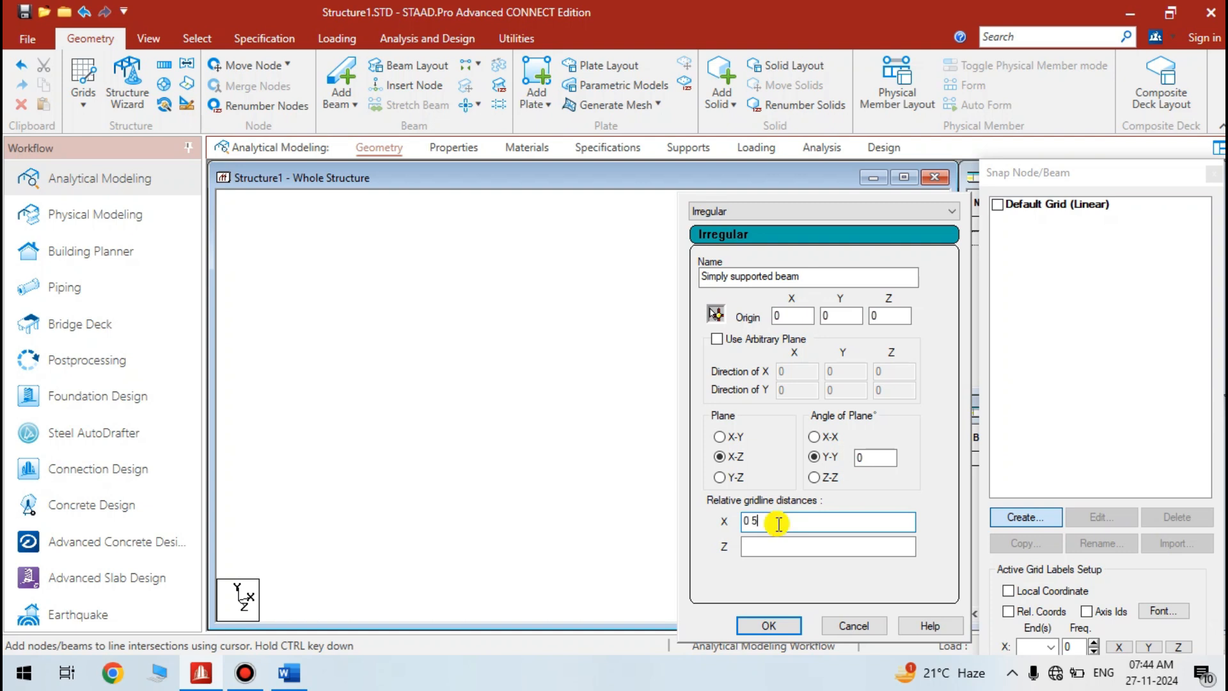
click(783, 624)
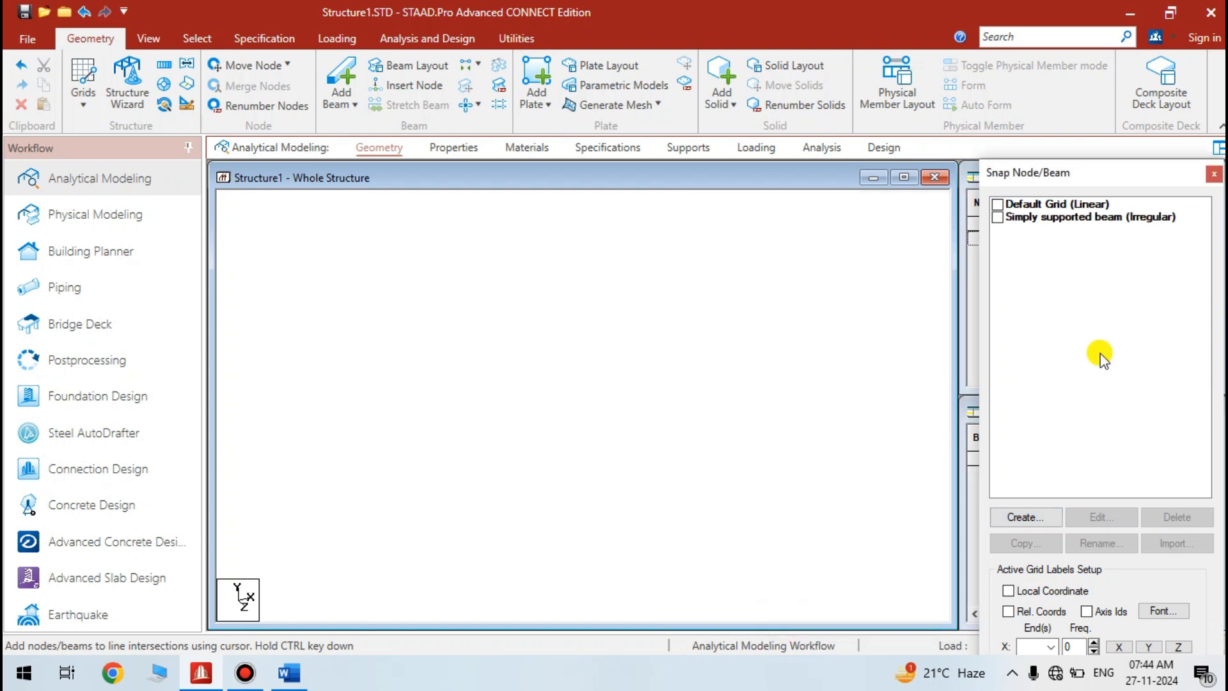
- Activate the "Simply supported beam" grid and draw a beam along it from gridline point 0 to point 5
click(1001, 218)
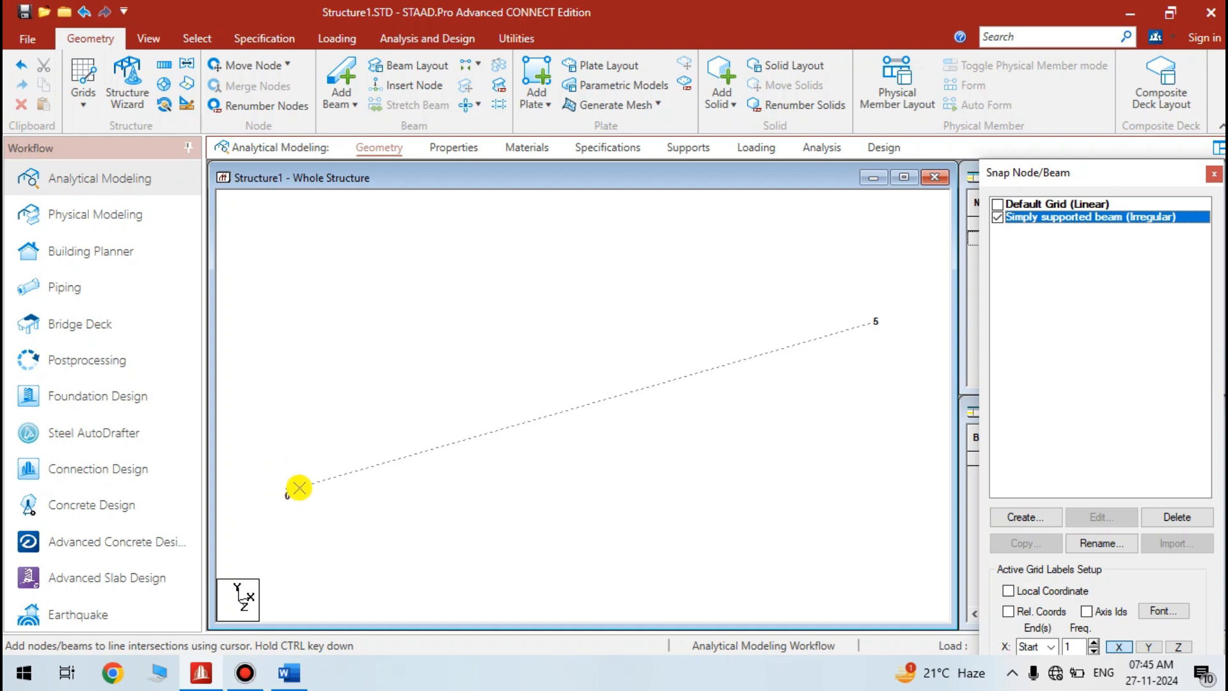
click(292, 490)
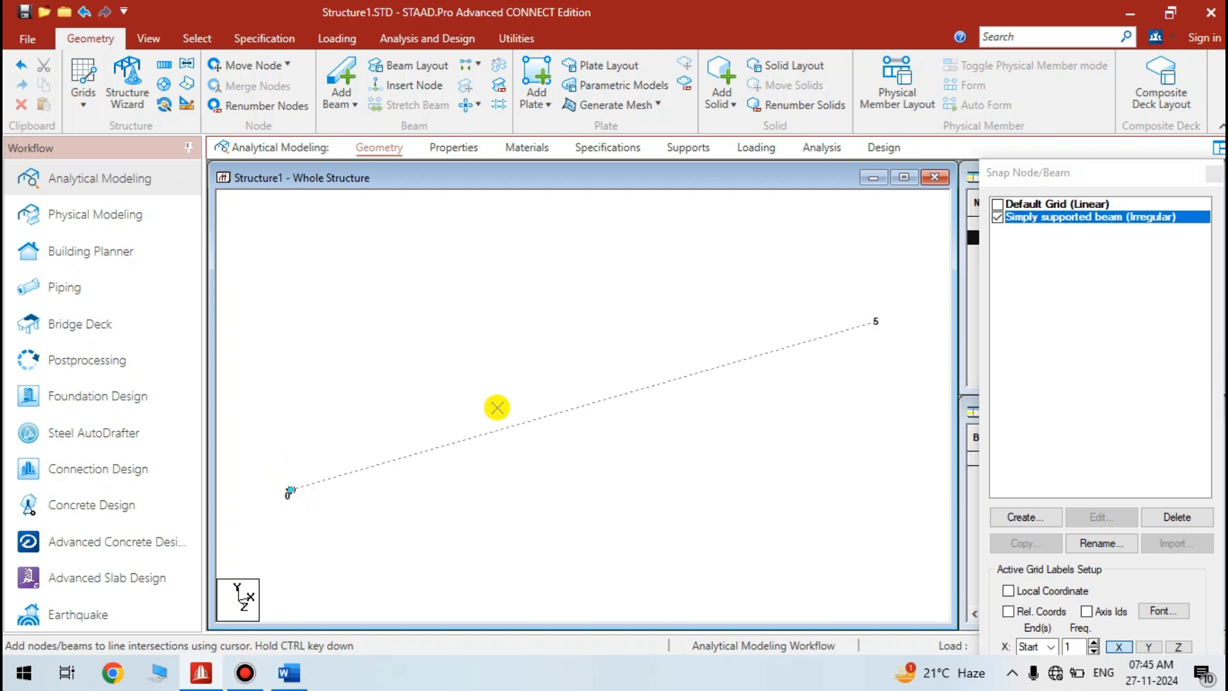
click(877, 323)
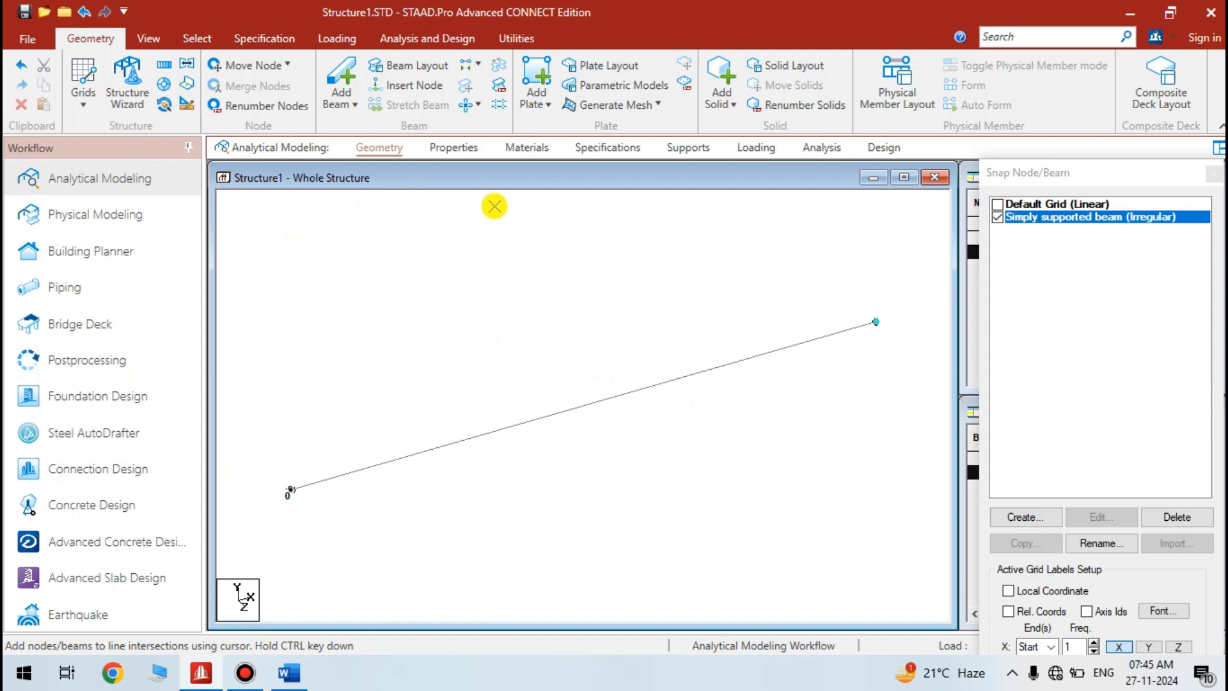
- Define a rectangular concrete section property with YD 0.4 m and ZD 0.25 m
click(459, 149)
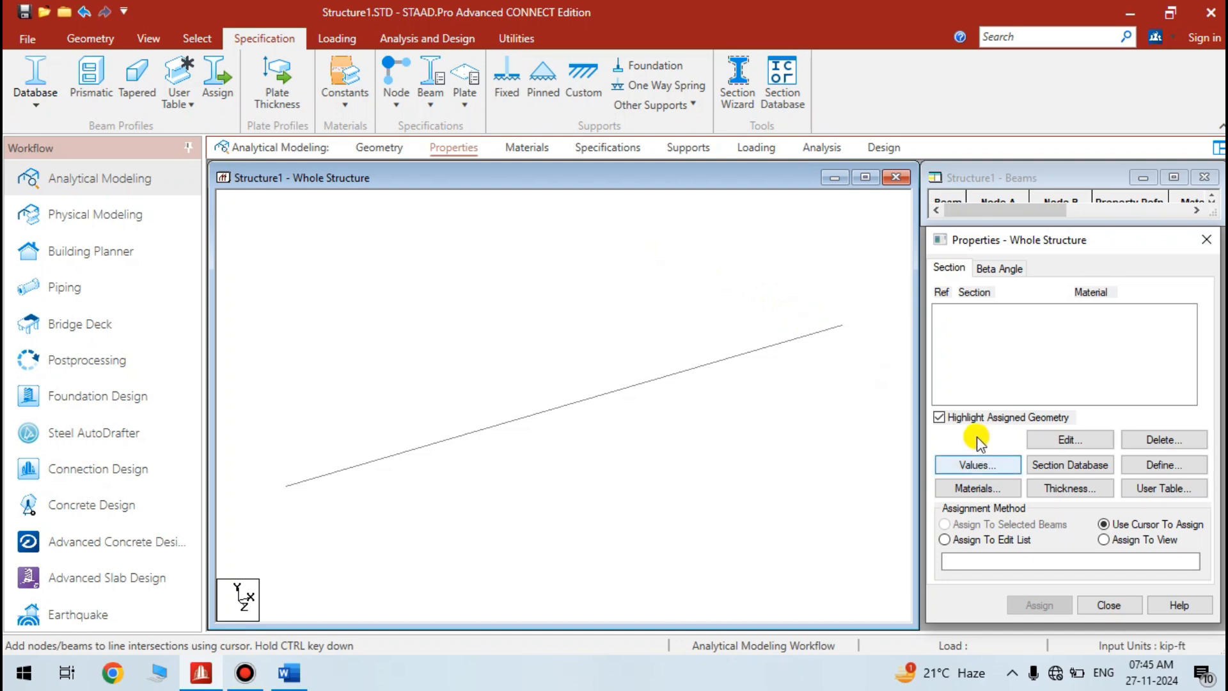
click(1145, 466)
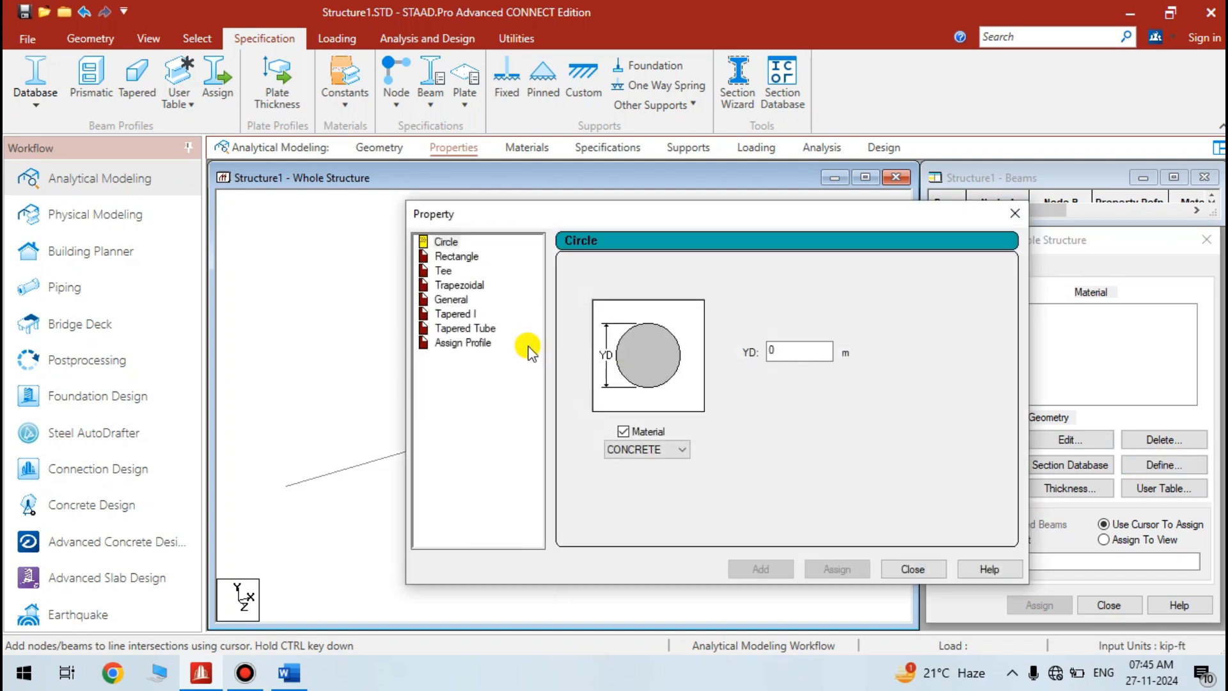
click(474, 256)
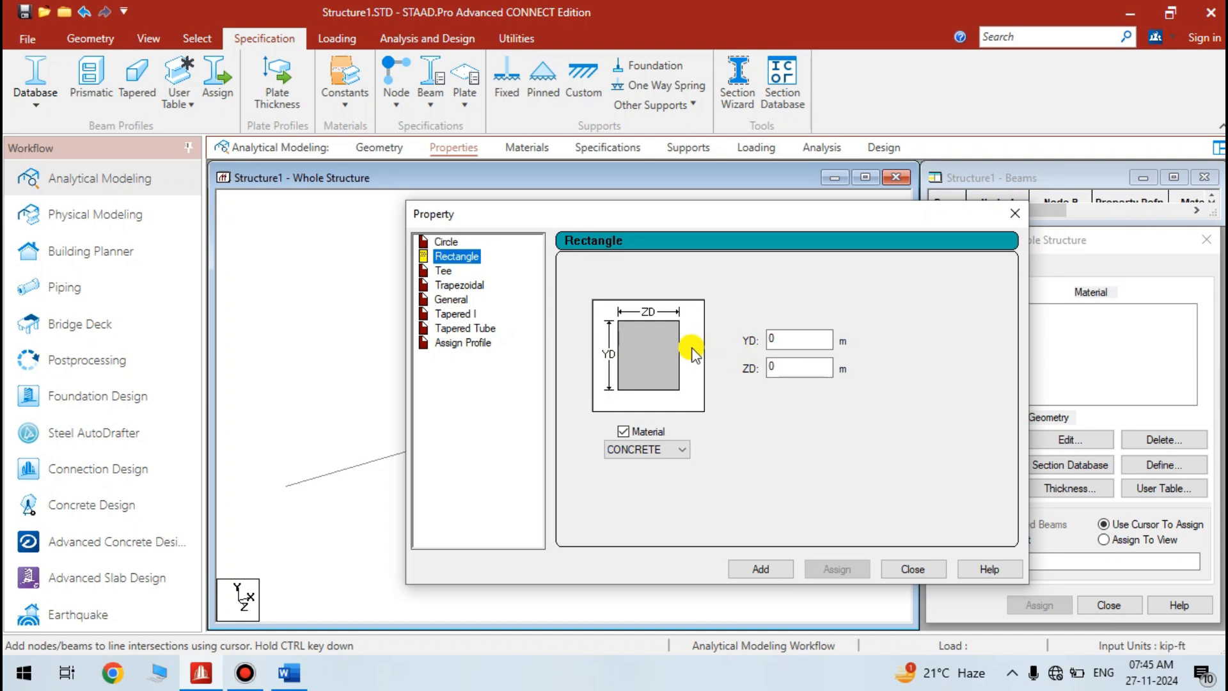
click(792, 341)
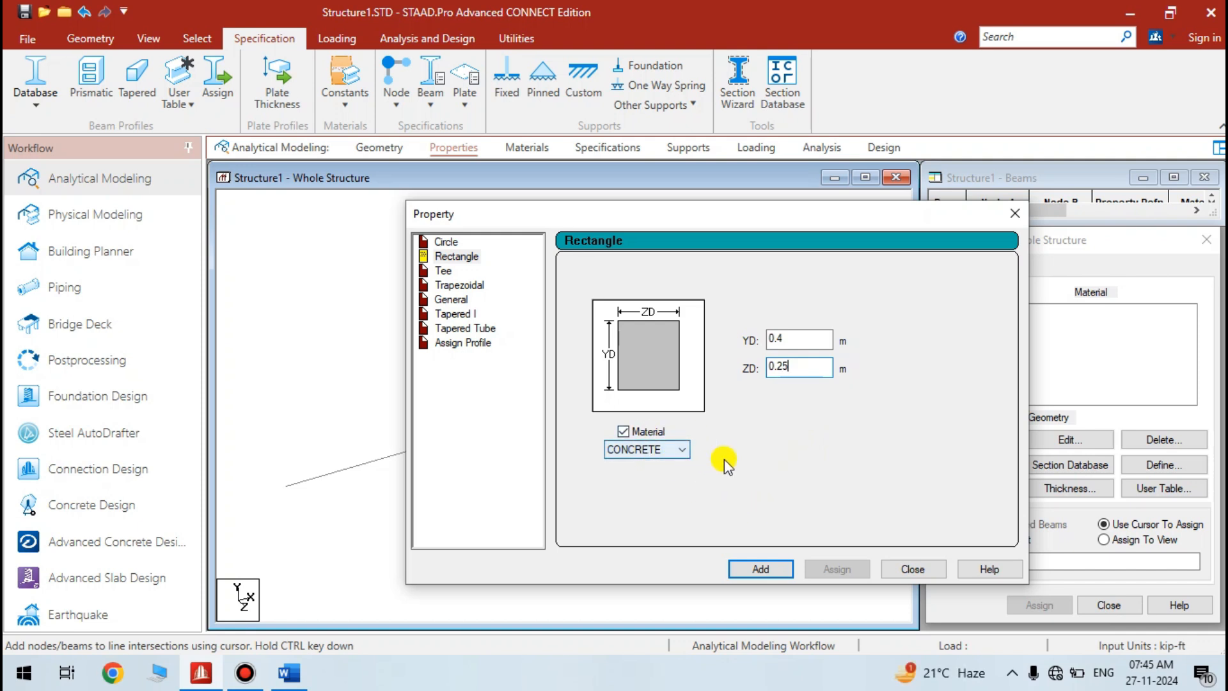
click(776, 568)
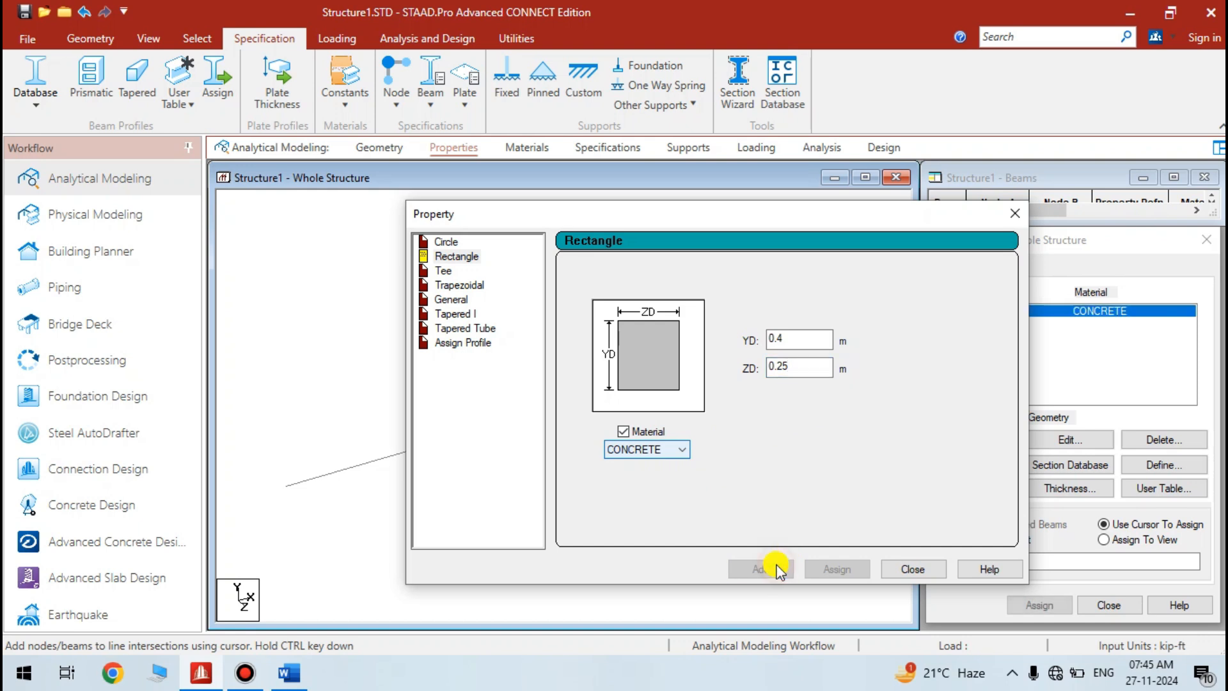
click(915, 569)
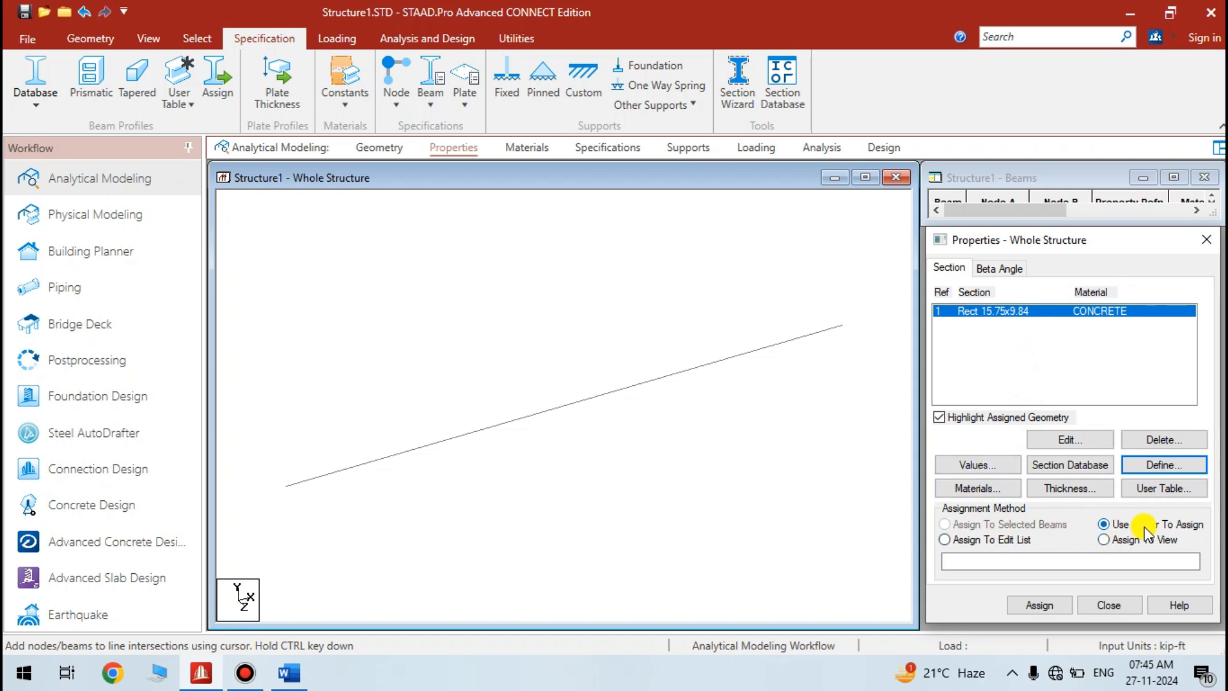
- Assign the rectangular concrete section to the beam using the cursor assignment method
click(1022, 606)
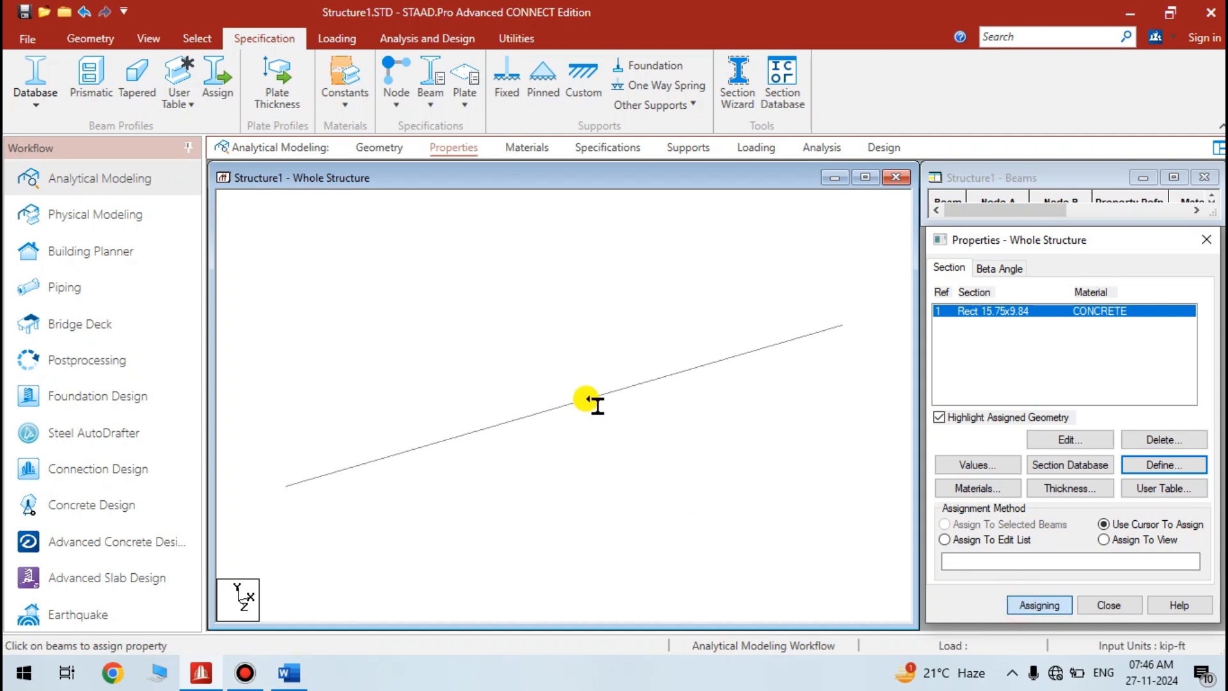
click(586, 400)
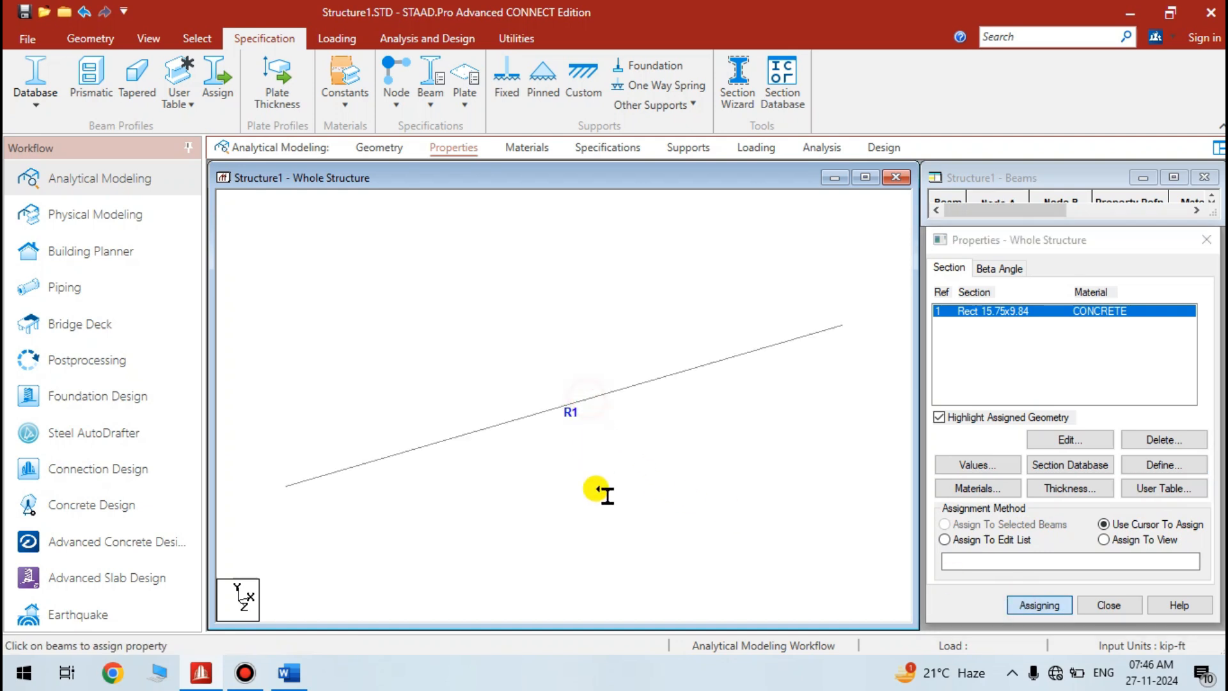
click(1023, 606)
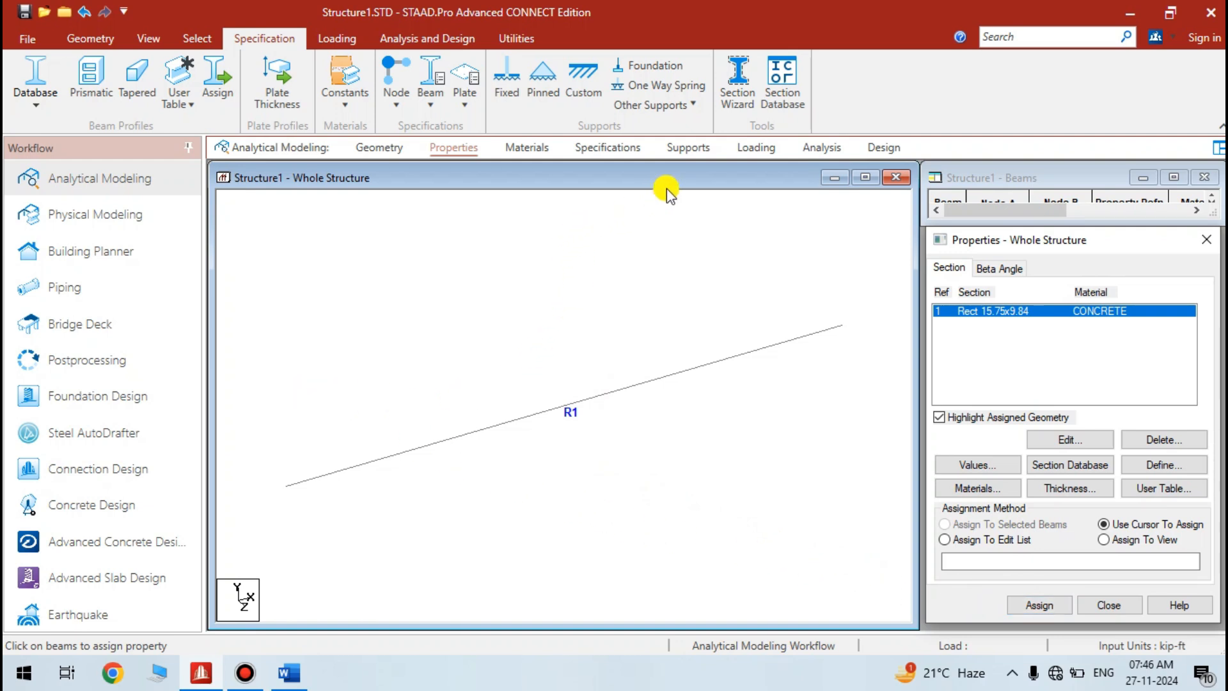
- Create a pinned support definition for the structure
click(690, 148)
click(1087, 473)
drag(1011, 218, 528, 137)
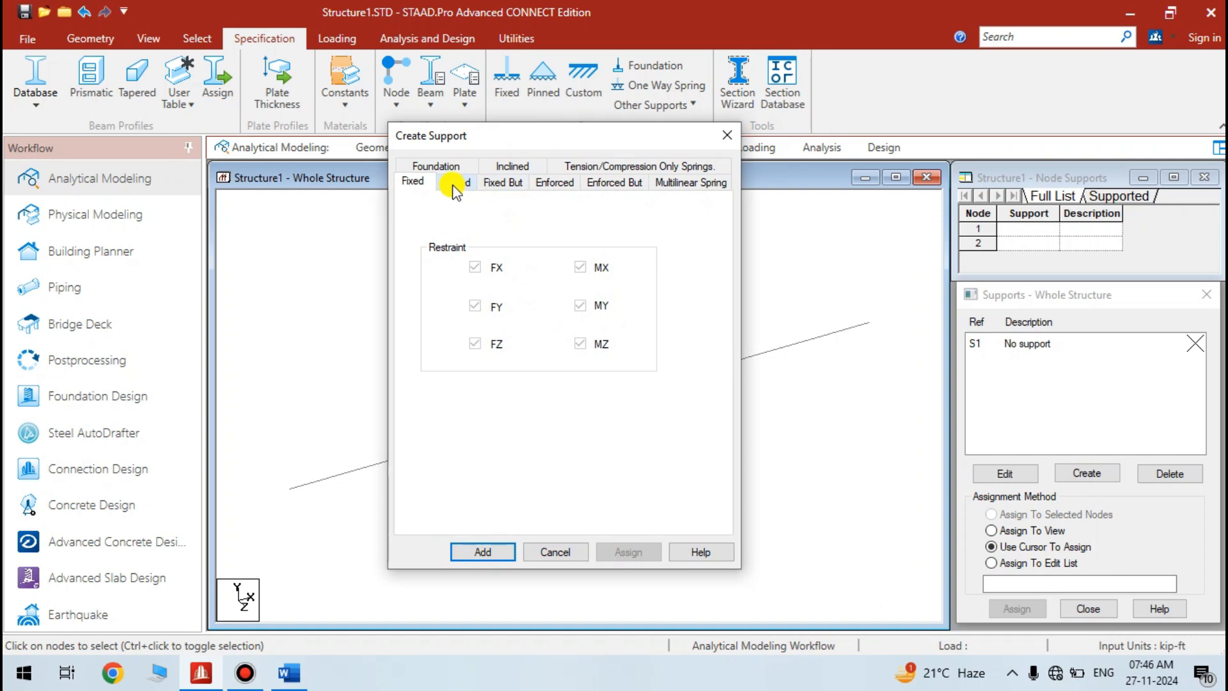
click(455, 186)
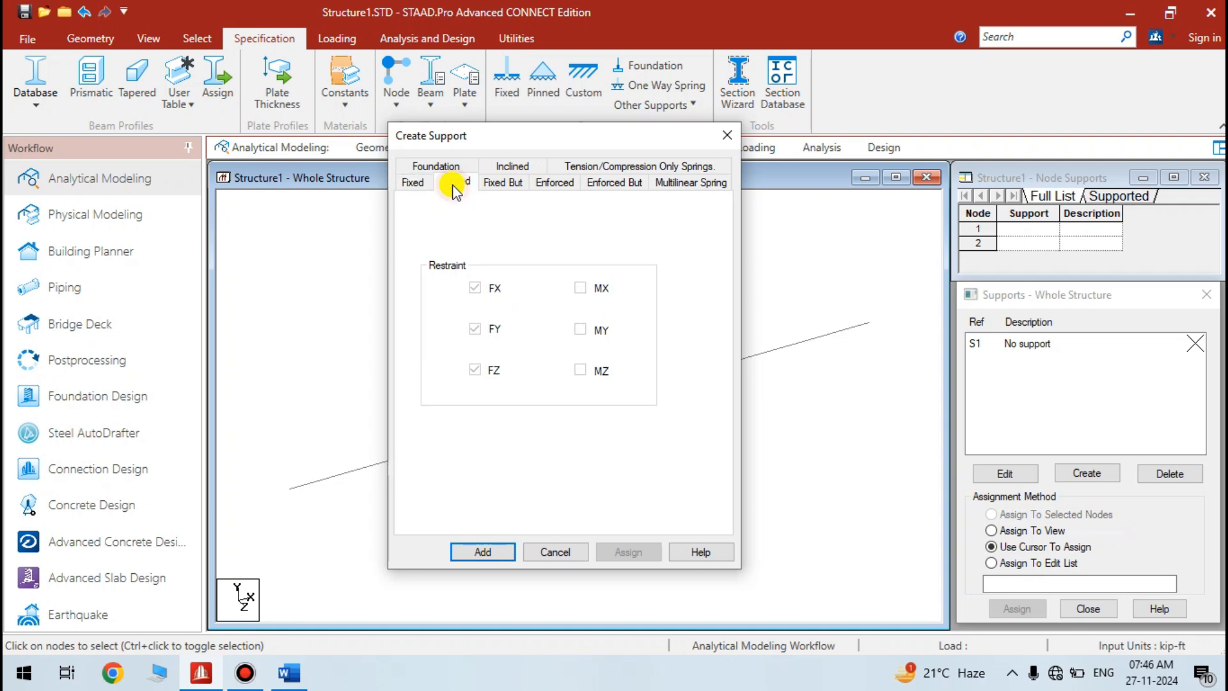
click(483, 552)
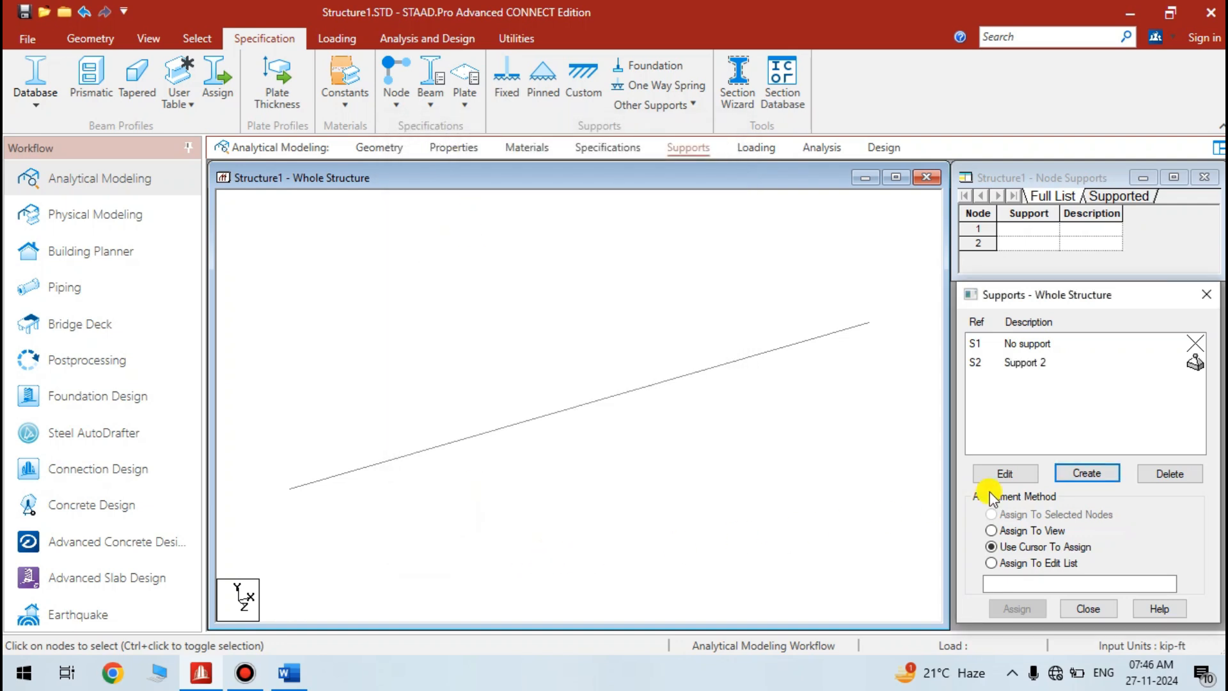
- Assign the pinned support to both beam end nodes with the Assign To View method
click(1029, 363)
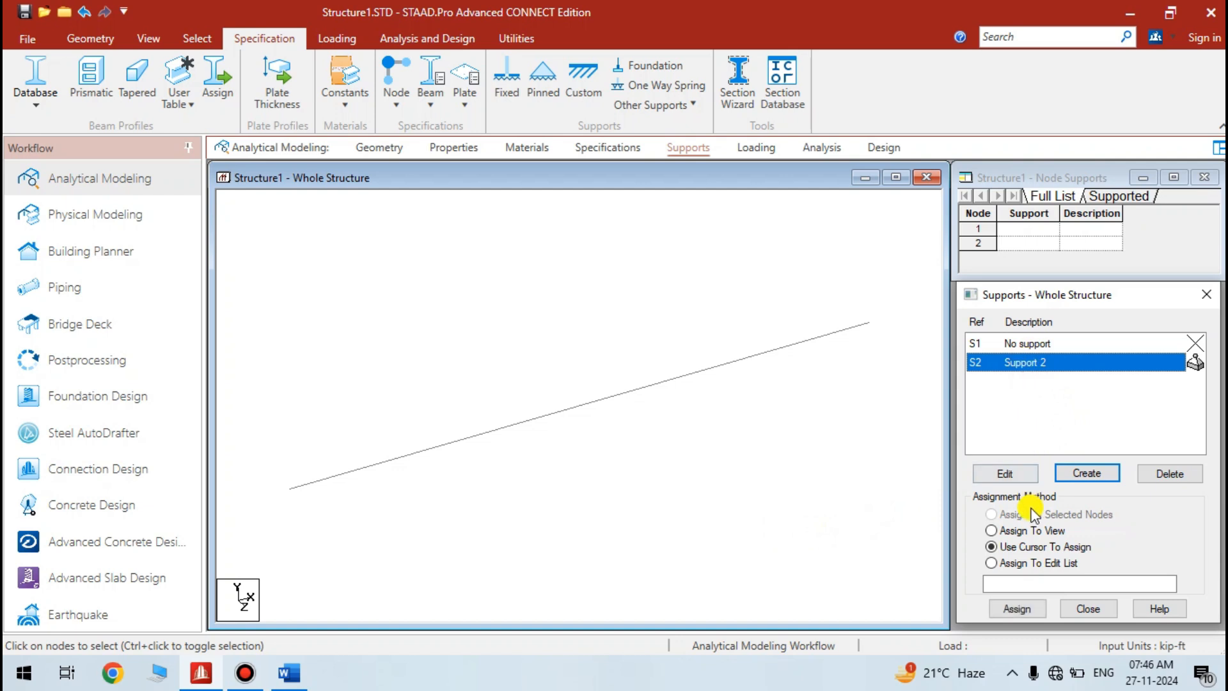
click(992, 531)
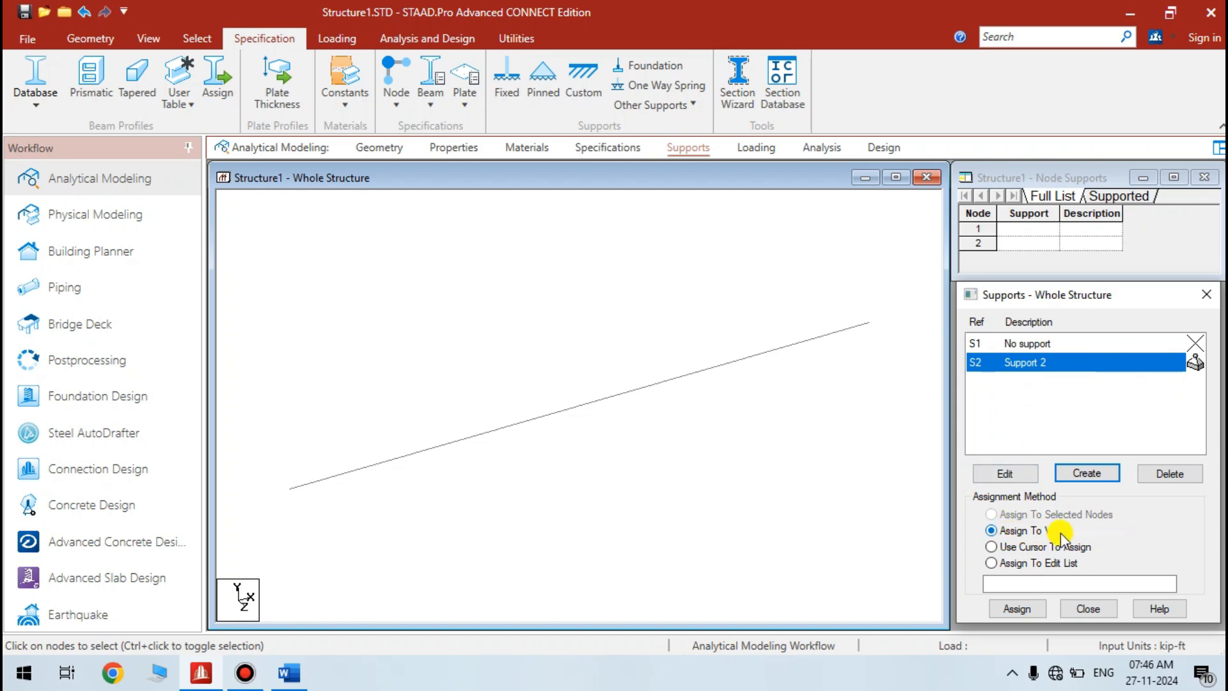
click(1020, 610)
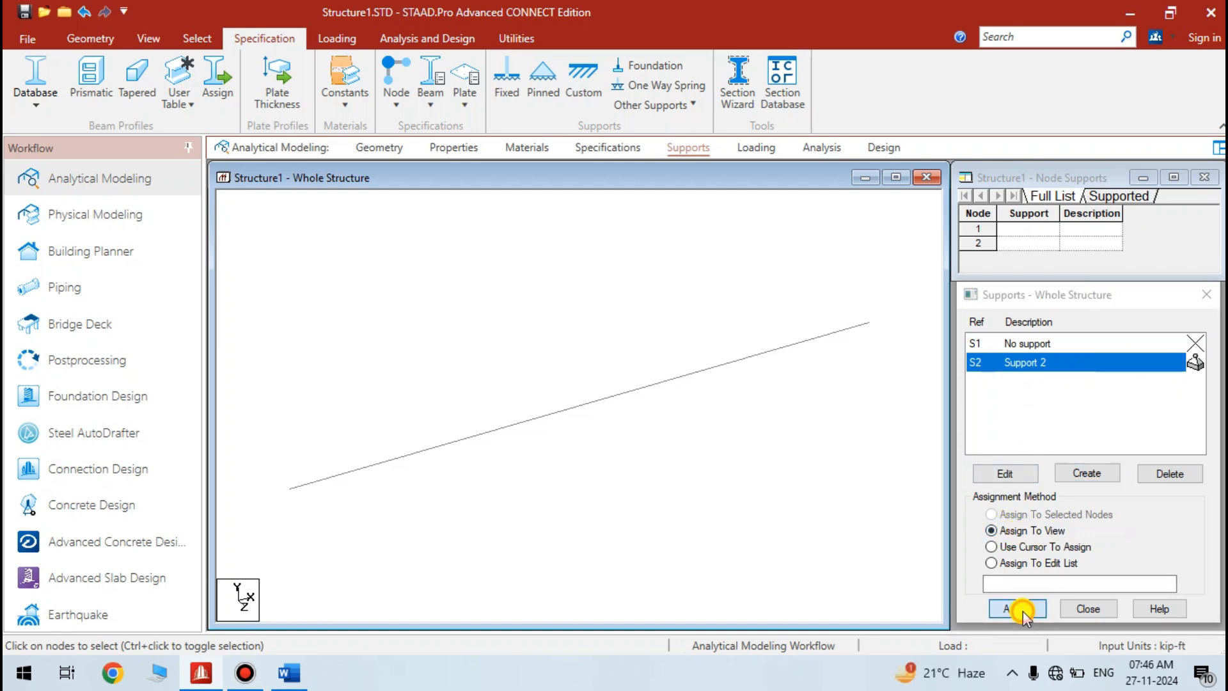
click(1091, 503)
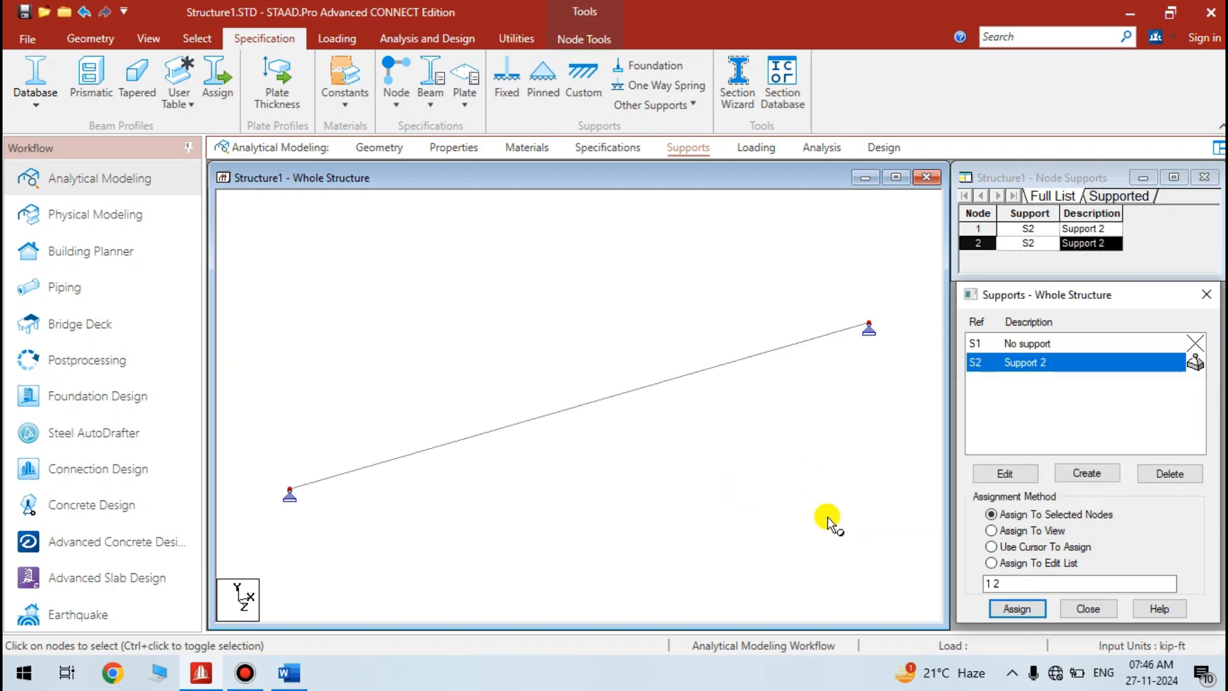
- Add primary load case 1 under the load case details with loading type Dead and the title DL
click(761, 152)
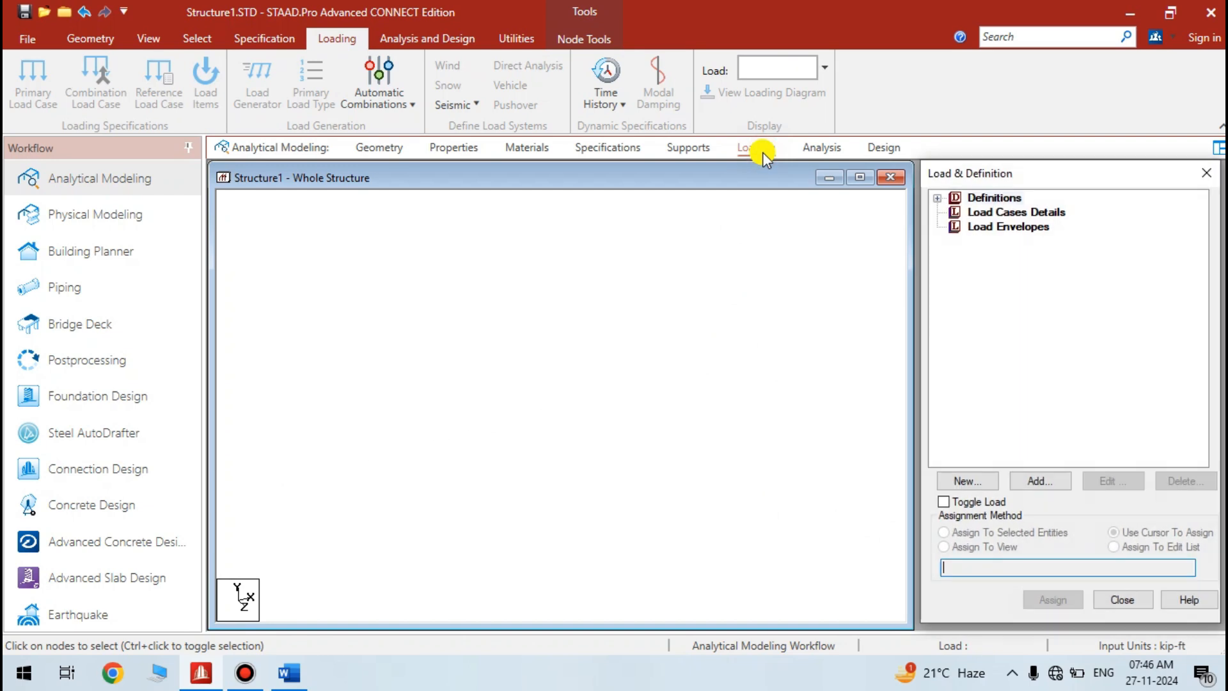
click(1014, 213)
click(1041, 482)
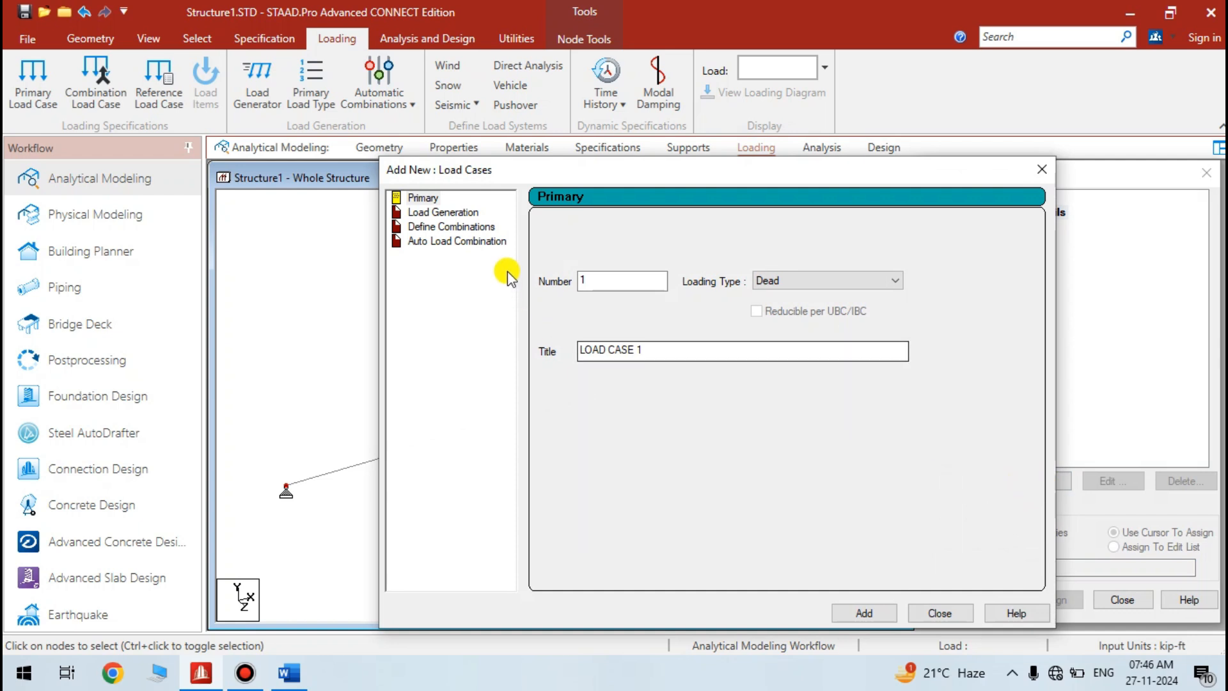
click(787, 281)
click(778, 291)
click(704, 352)
key(BackSpace)
key(BackSpace)
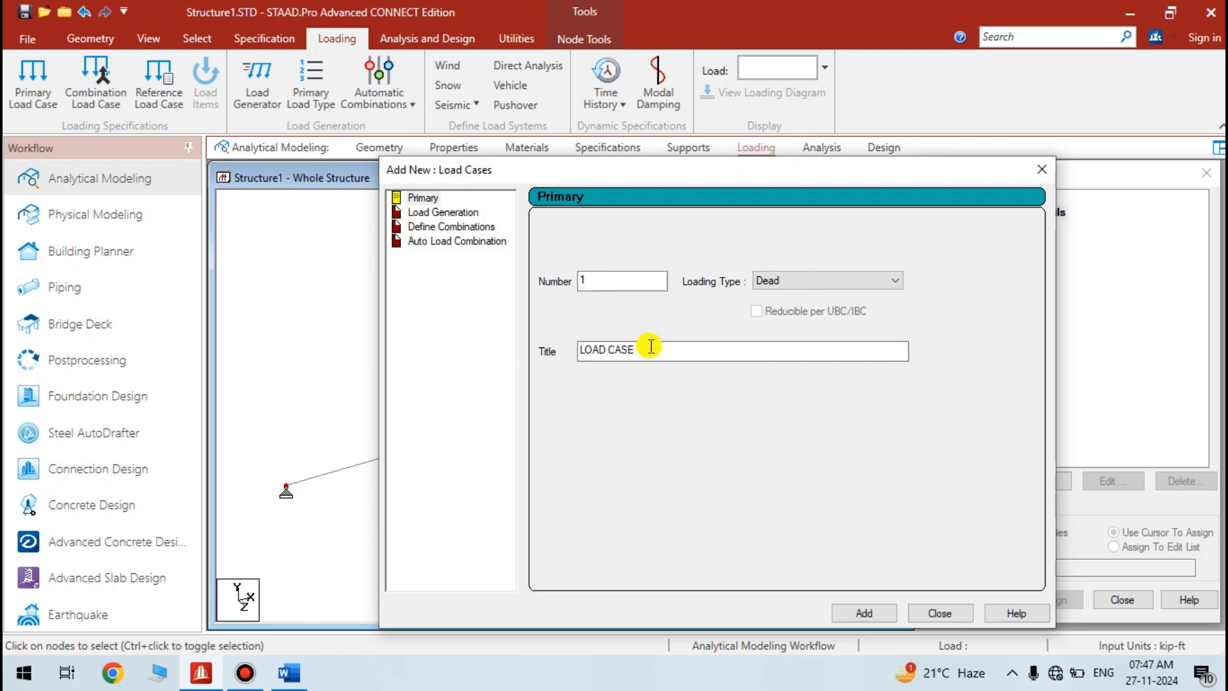
drag(654, 348, 540, 350)
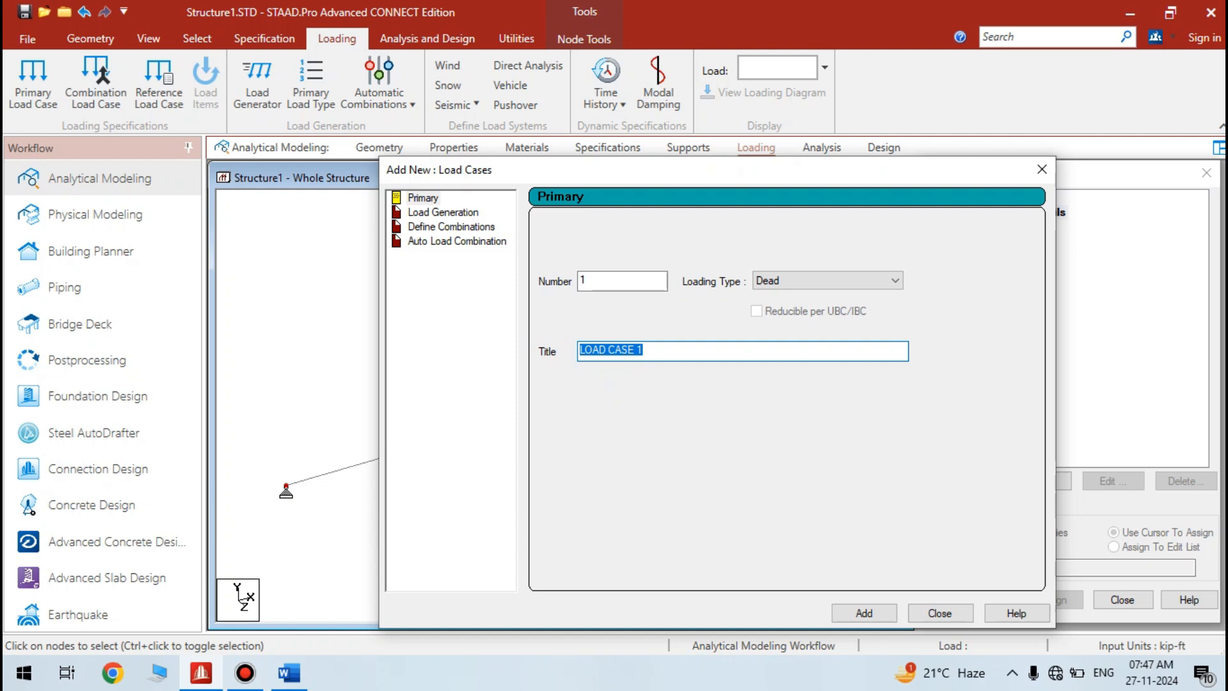
text(DL)
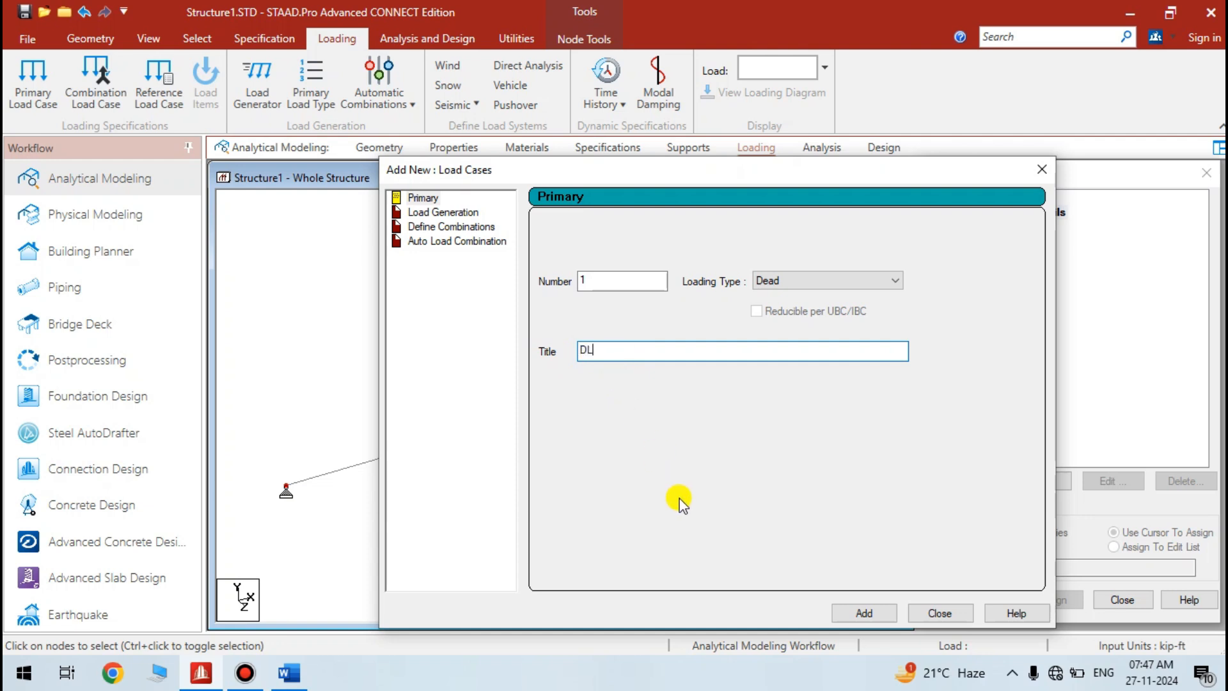
click(861, 613)
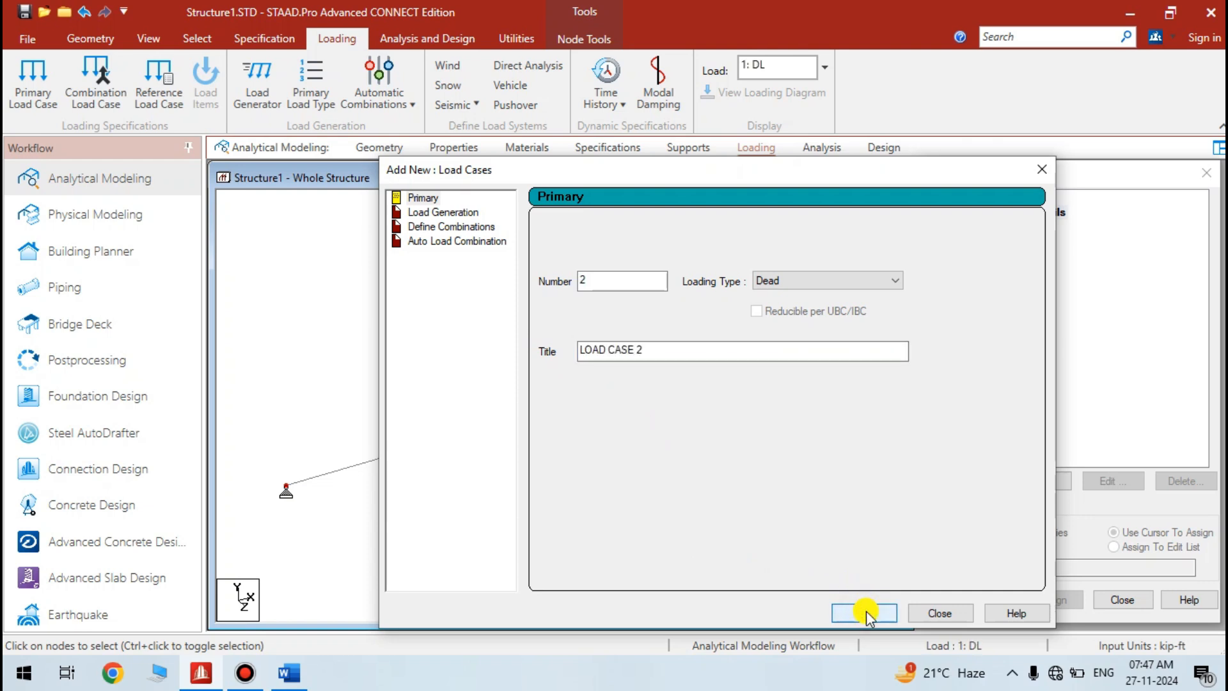
- Start a new concentrated force member load item under load case 1: DL
click(935, 613)
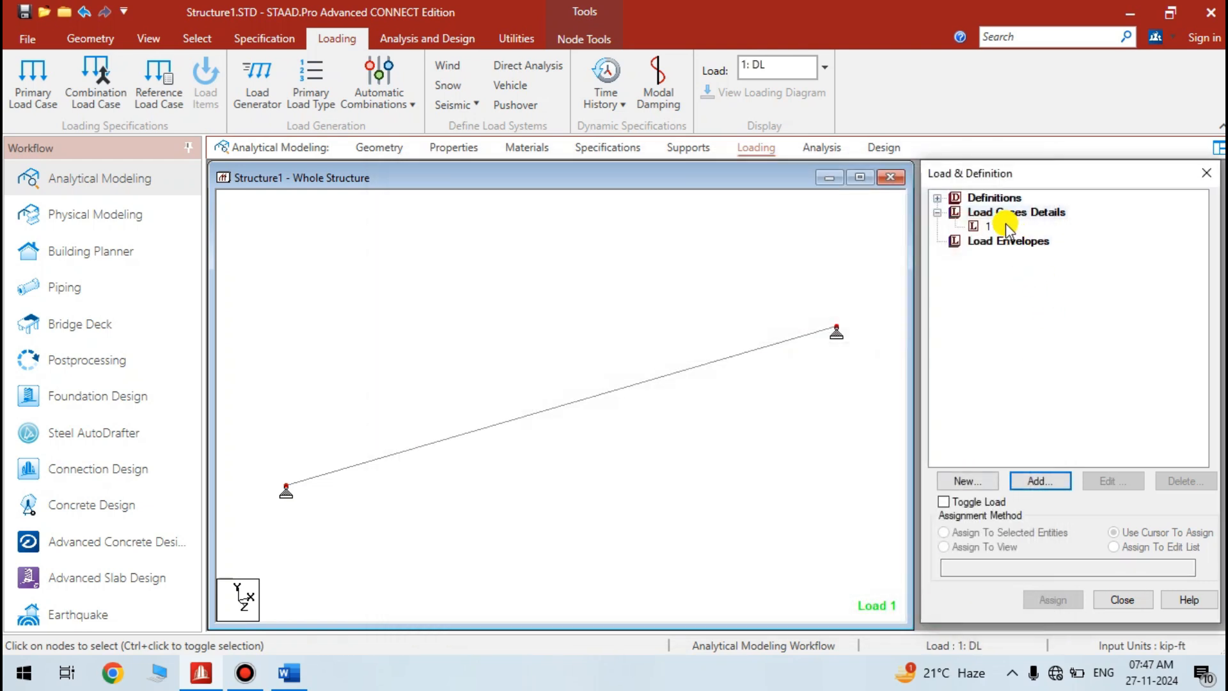
click(988, 226)
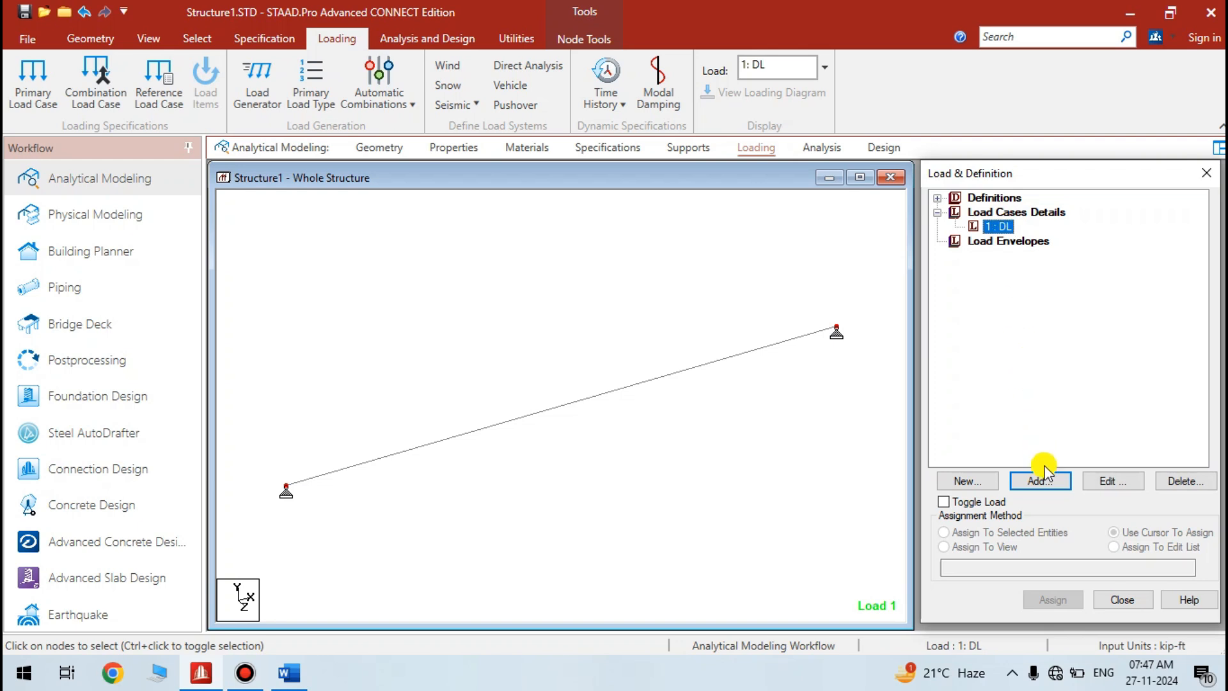
click(1052, 481)
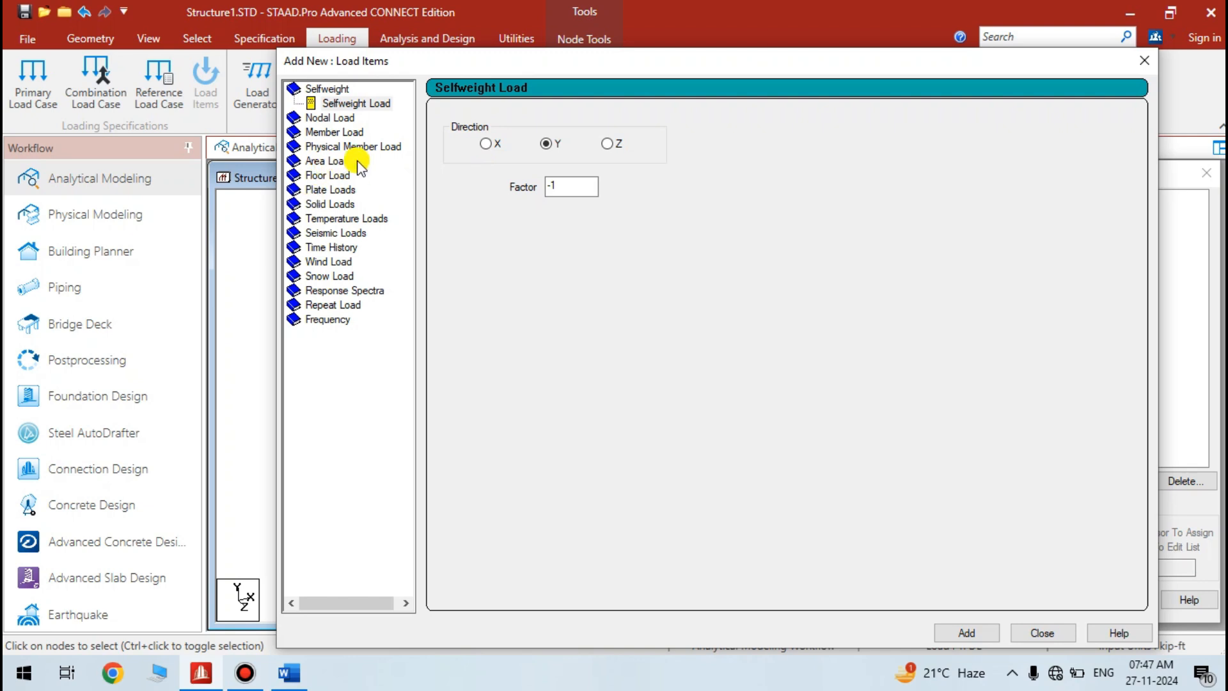
click(331, 117)
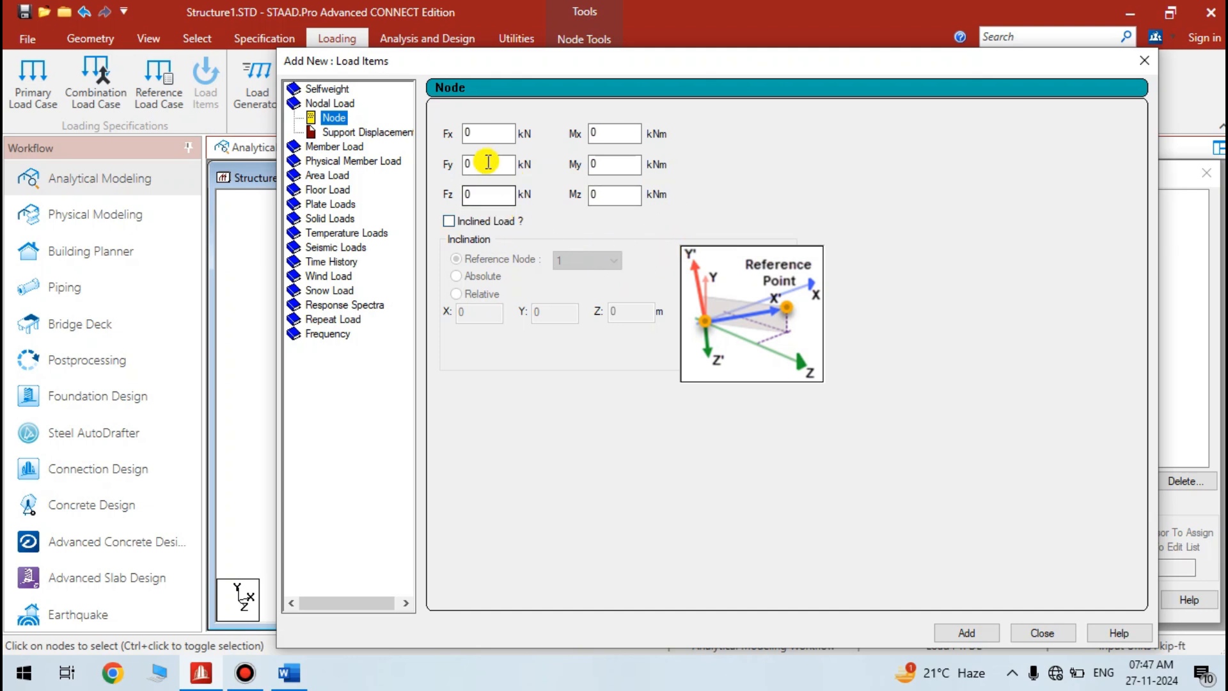
click(341, 149)
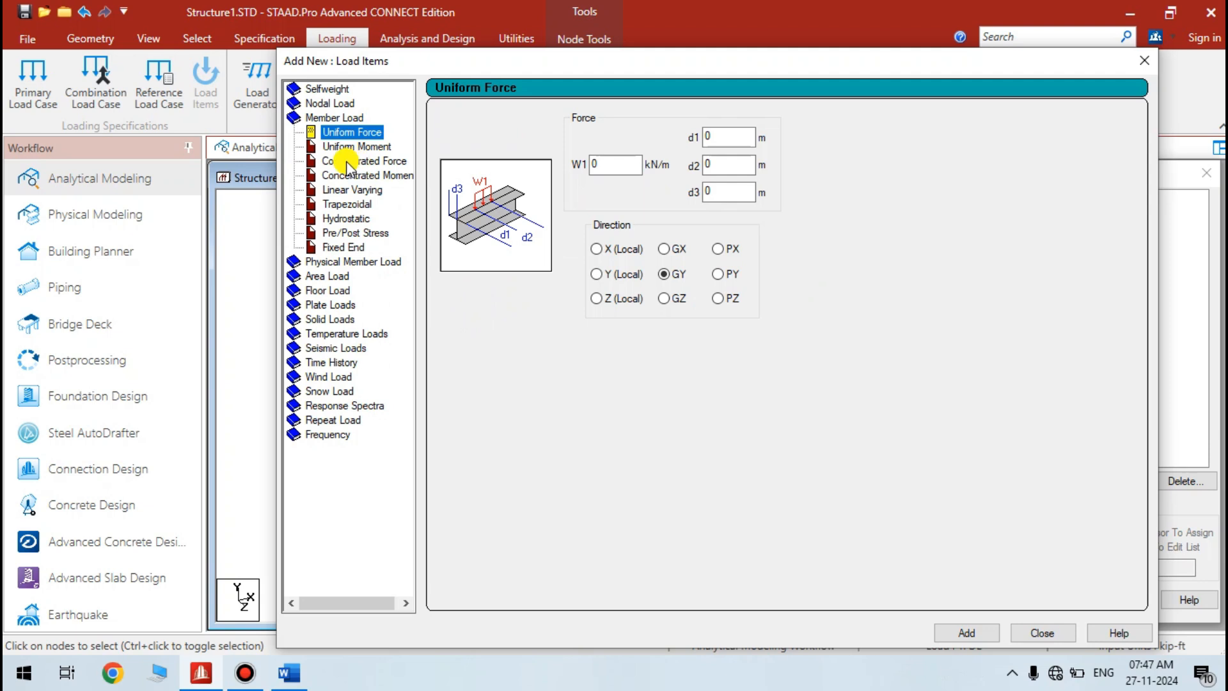
click(382, 164)
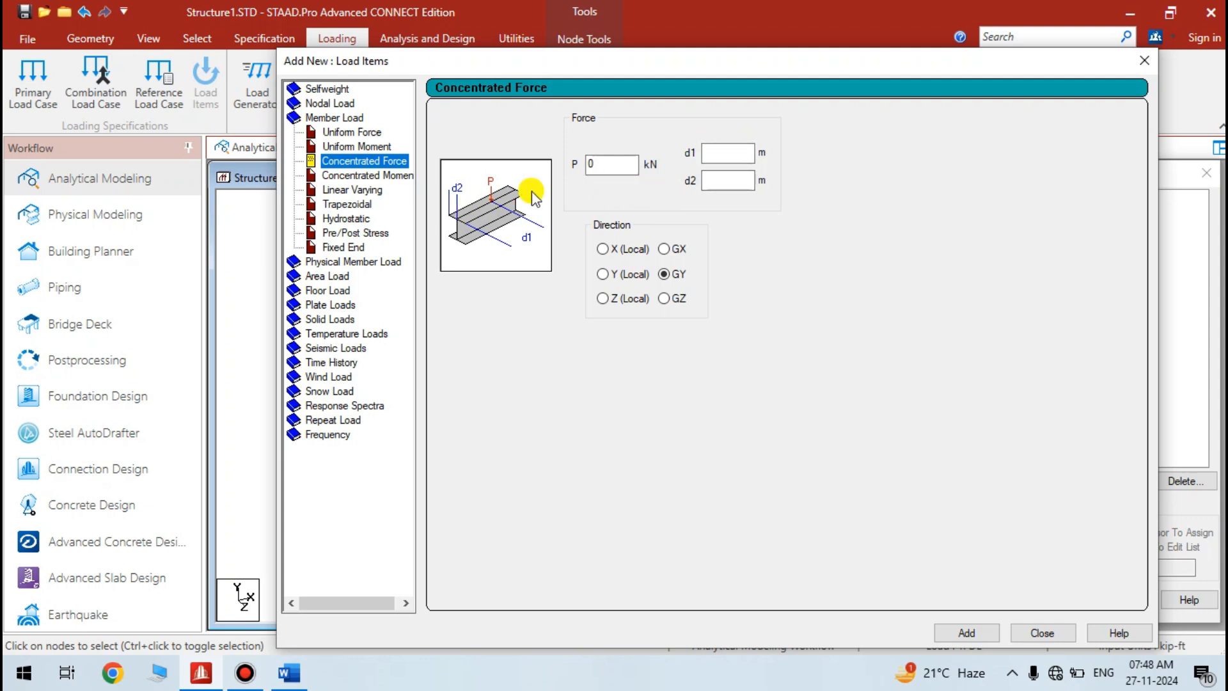
- Add a concentrated force of -35 kN in the GY direction at d1 2.5 m, checking it against the beam sketch in Word
click(600, 170)
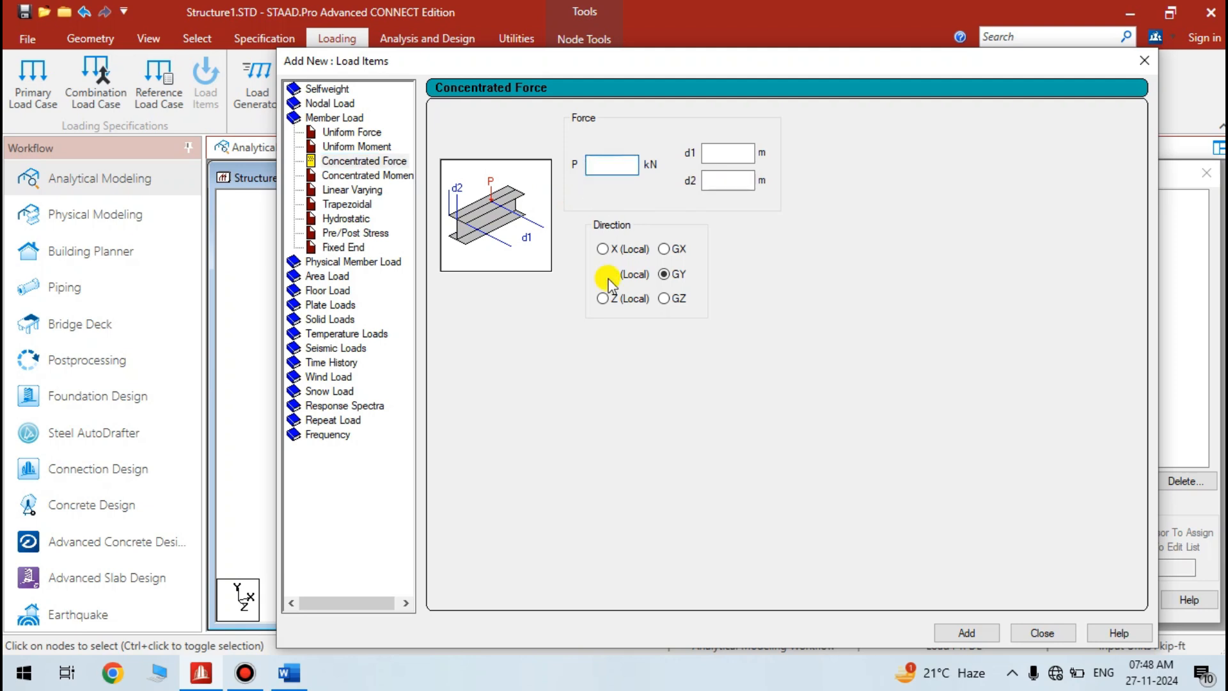
text(35)
click(289, 672)
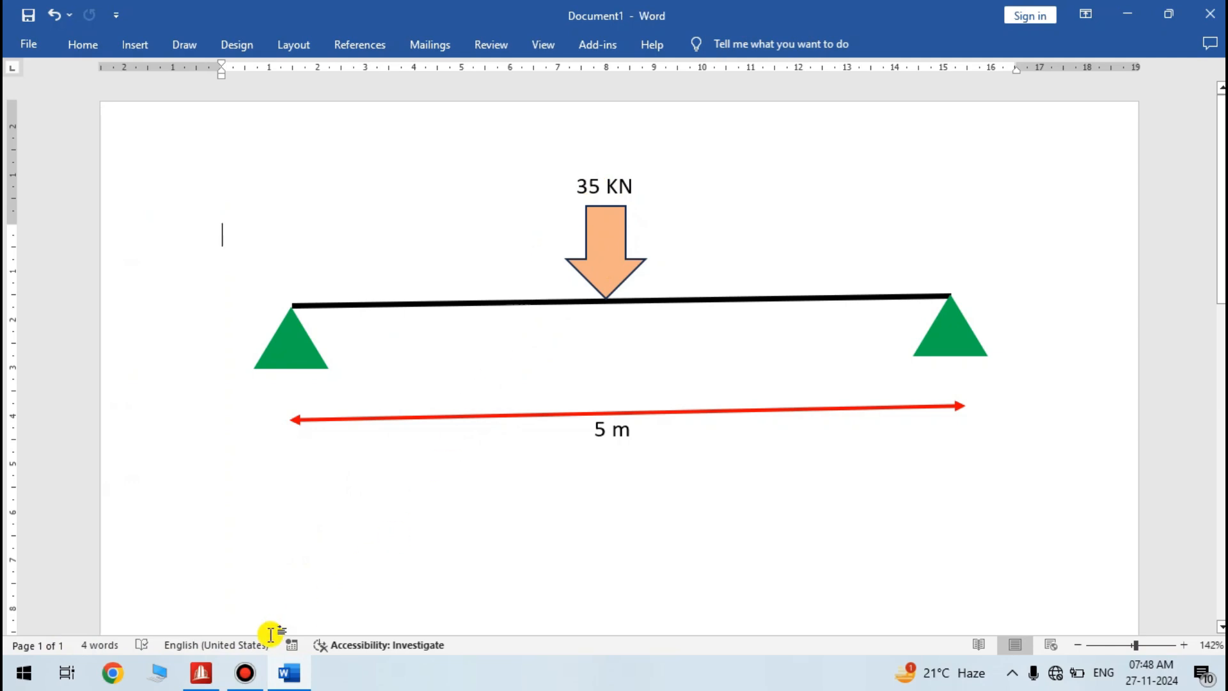
click(200, 672)
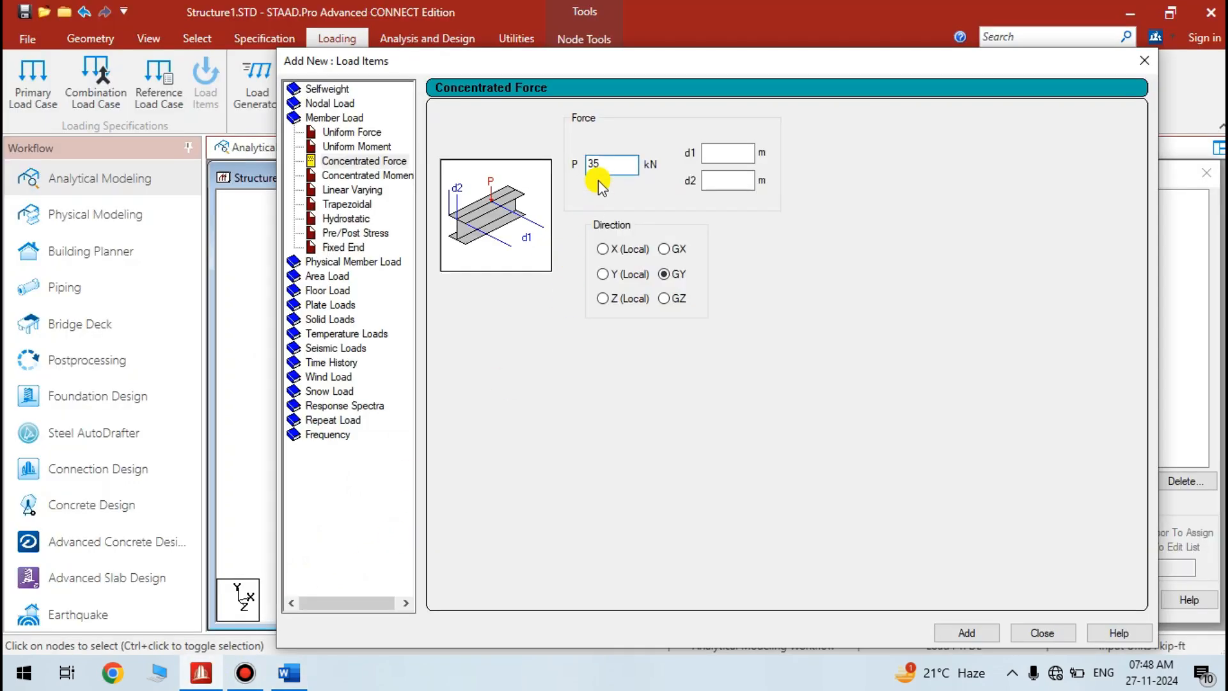
click(589, 165)
click(725, 155)
text(2.5)
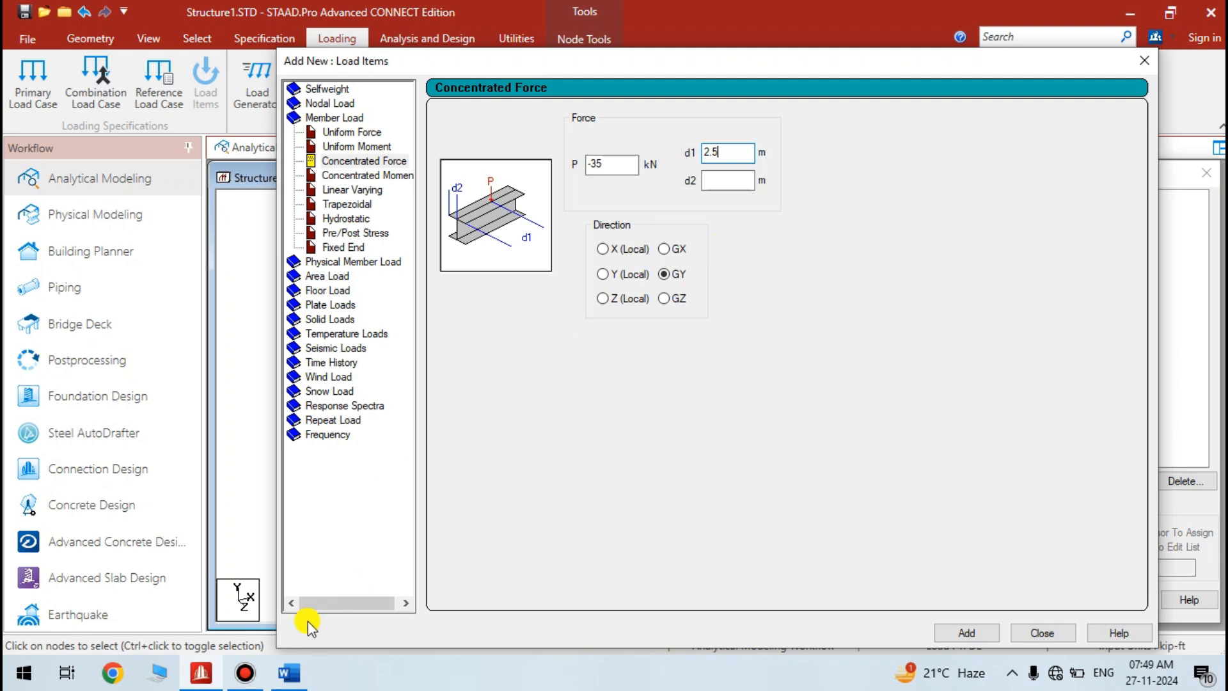
click(291, 675)
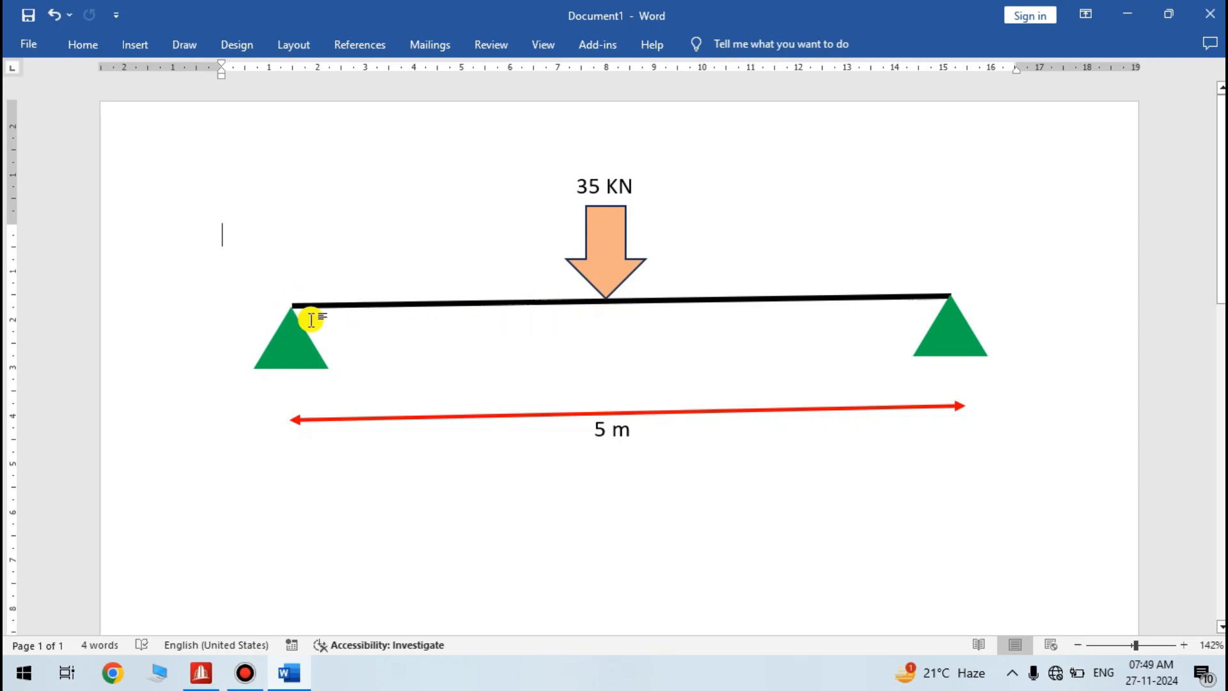
click(197, 678)
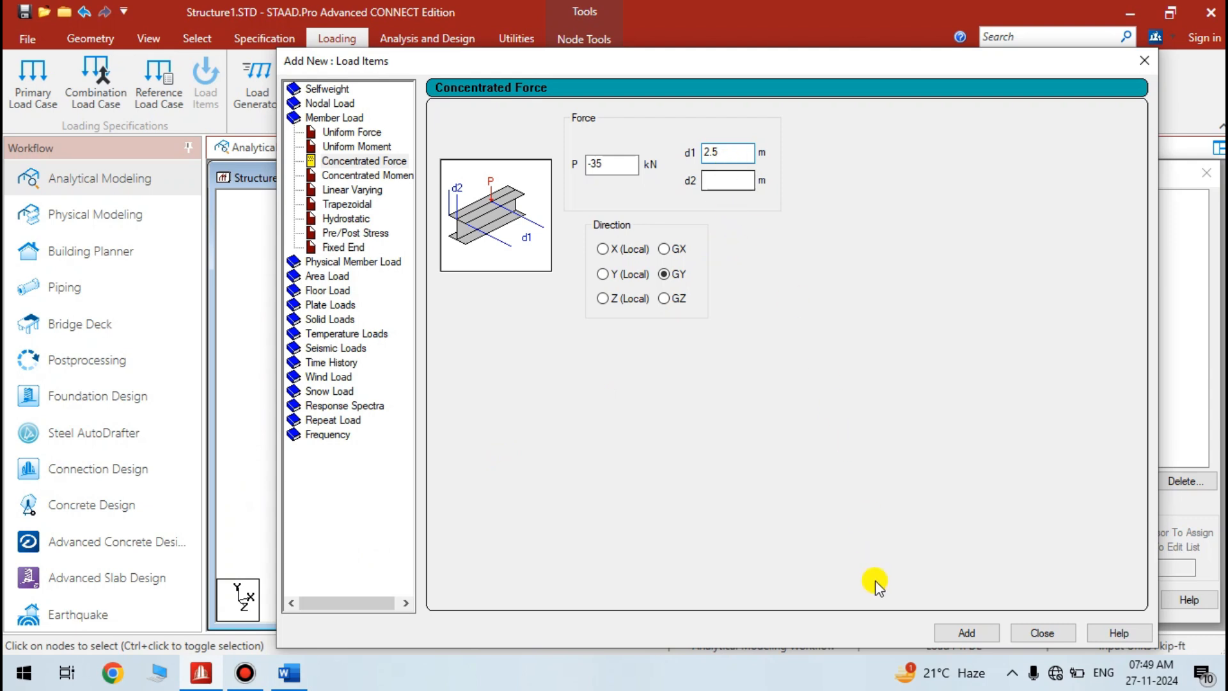
click(949, 636)
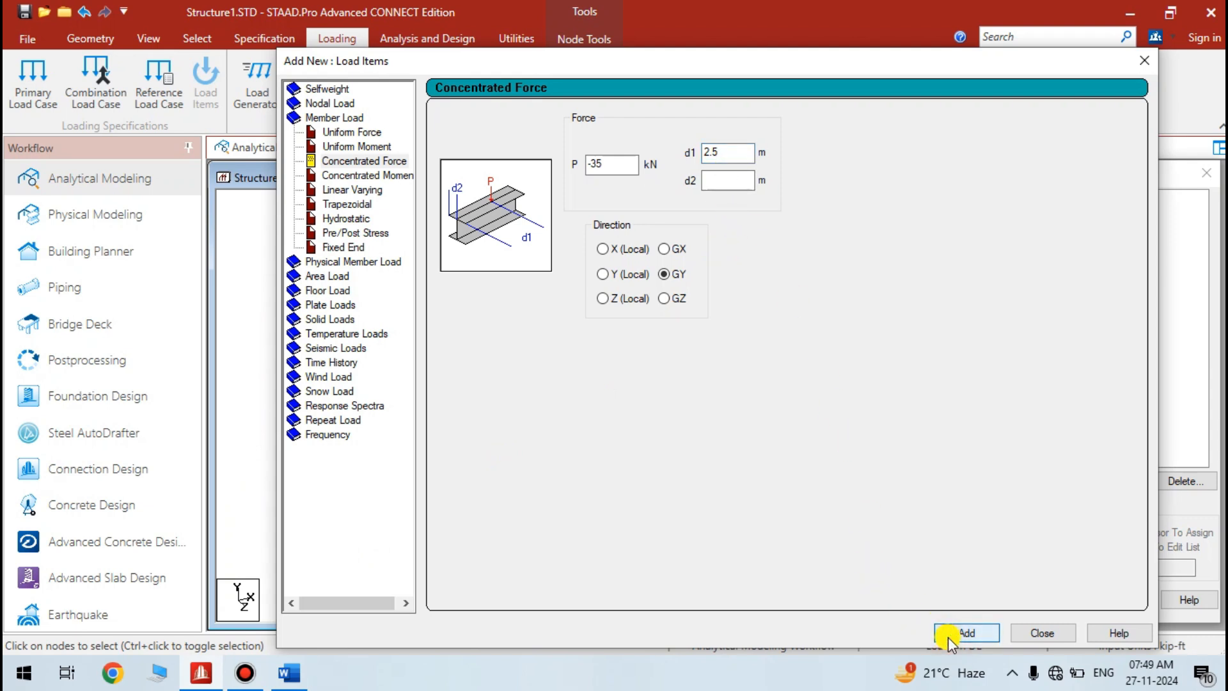
click(1041, 633)
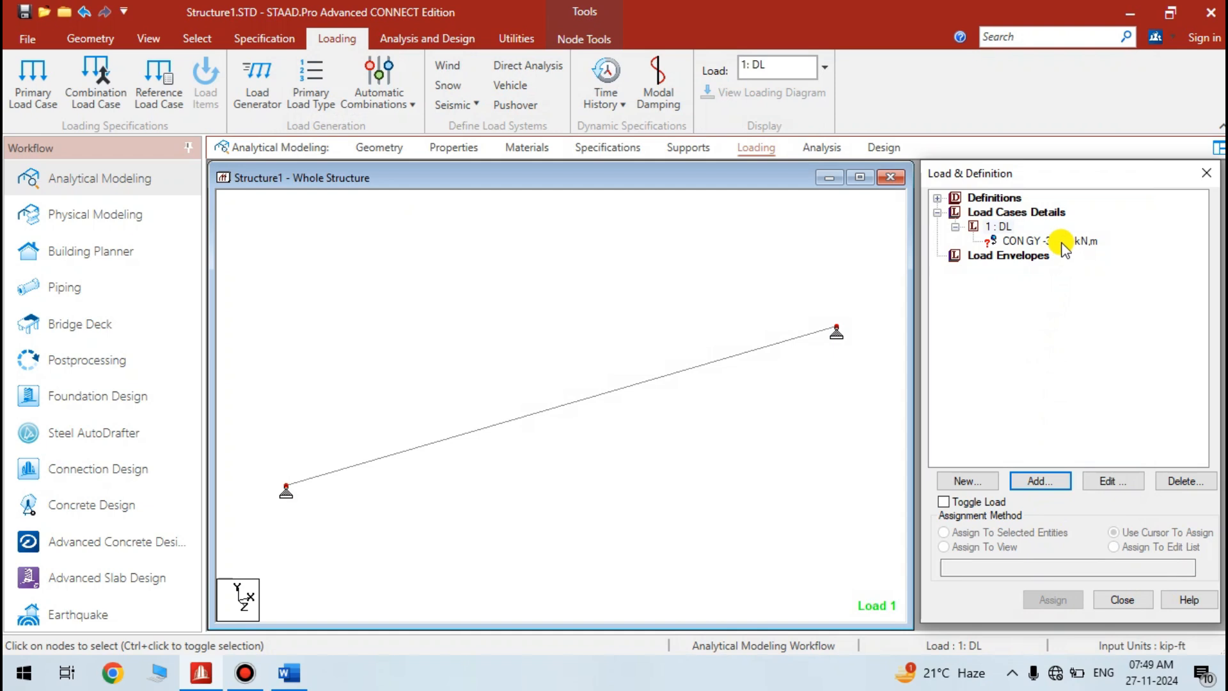
- Assign the concentrated force to the beam with the Use Cursor To Assign method
click(1061, 242)
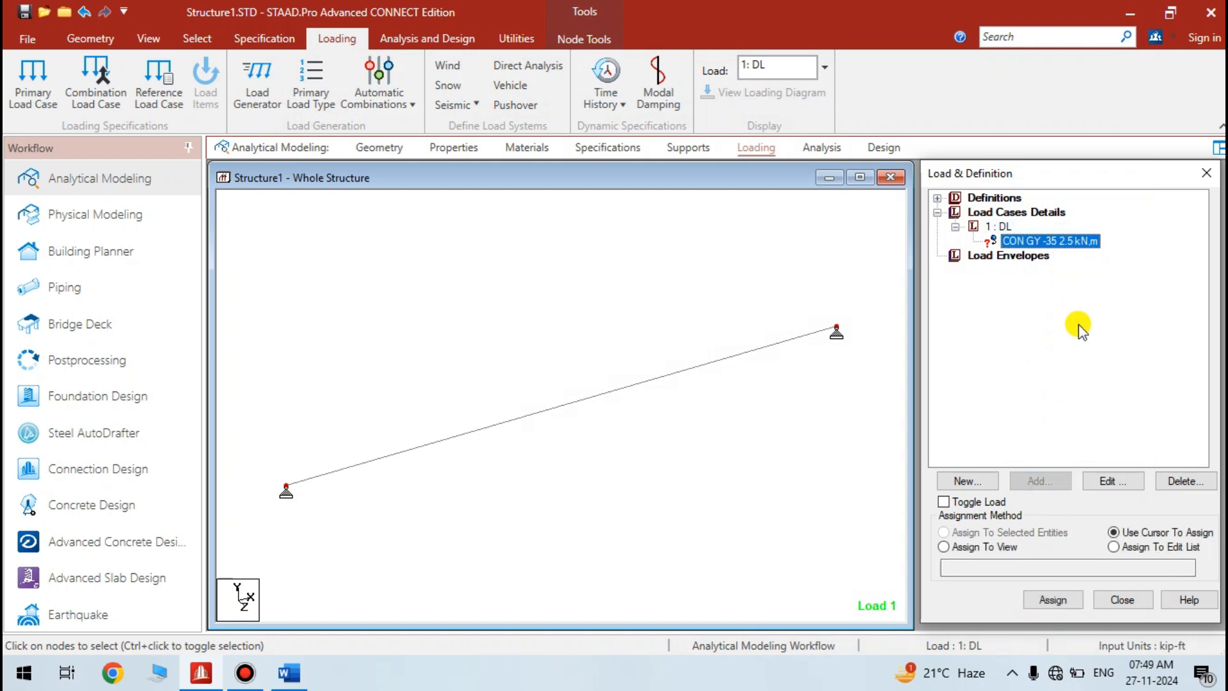
click(1047, 604)
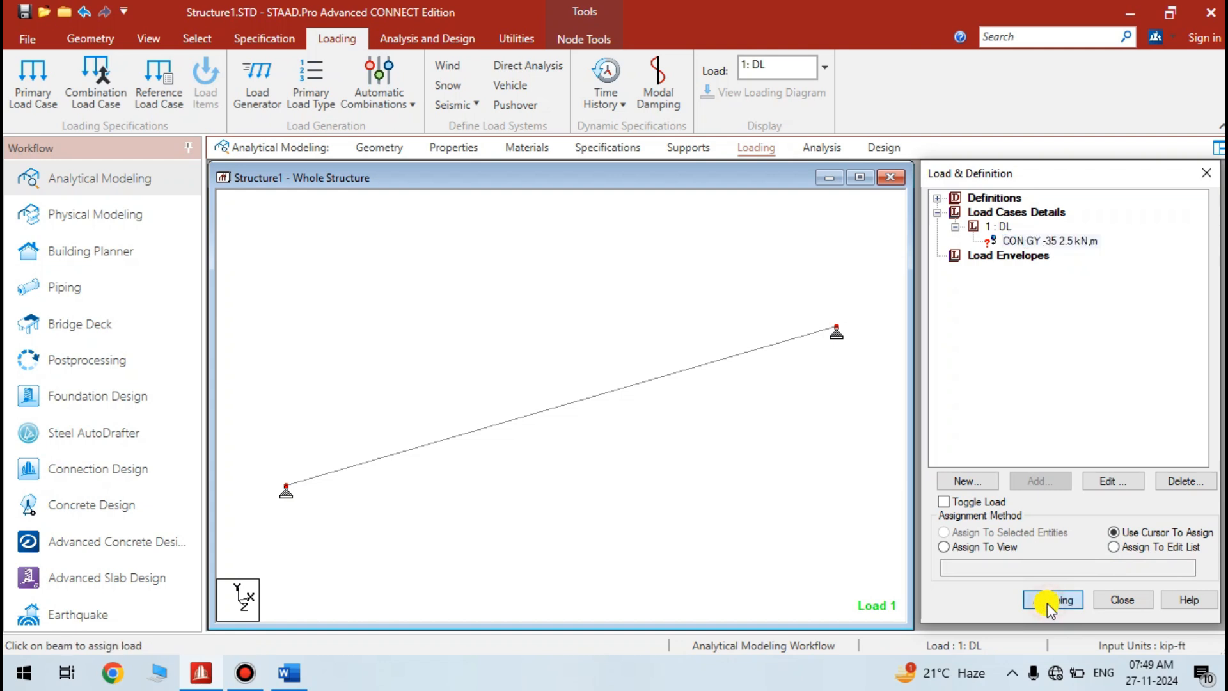
click(569, 403)
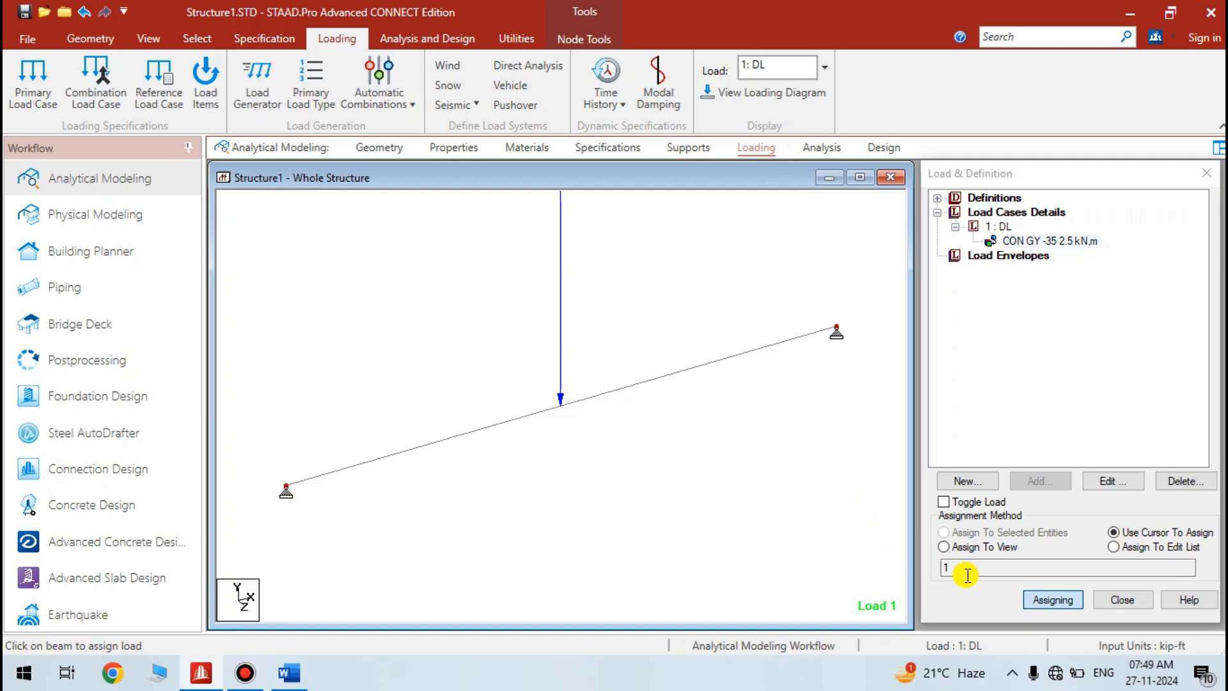
click(1050, 601)
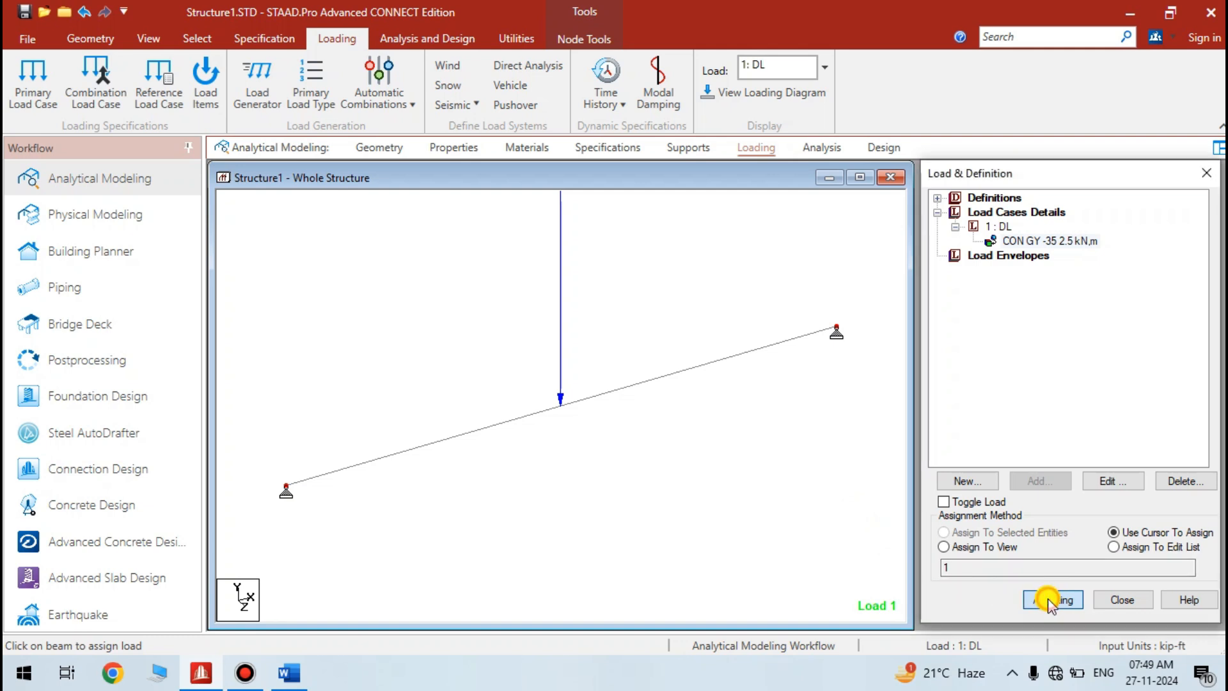
click(614, 435)
scroll(583, 430, down, 4)
scroll(582, 431, up, 1)
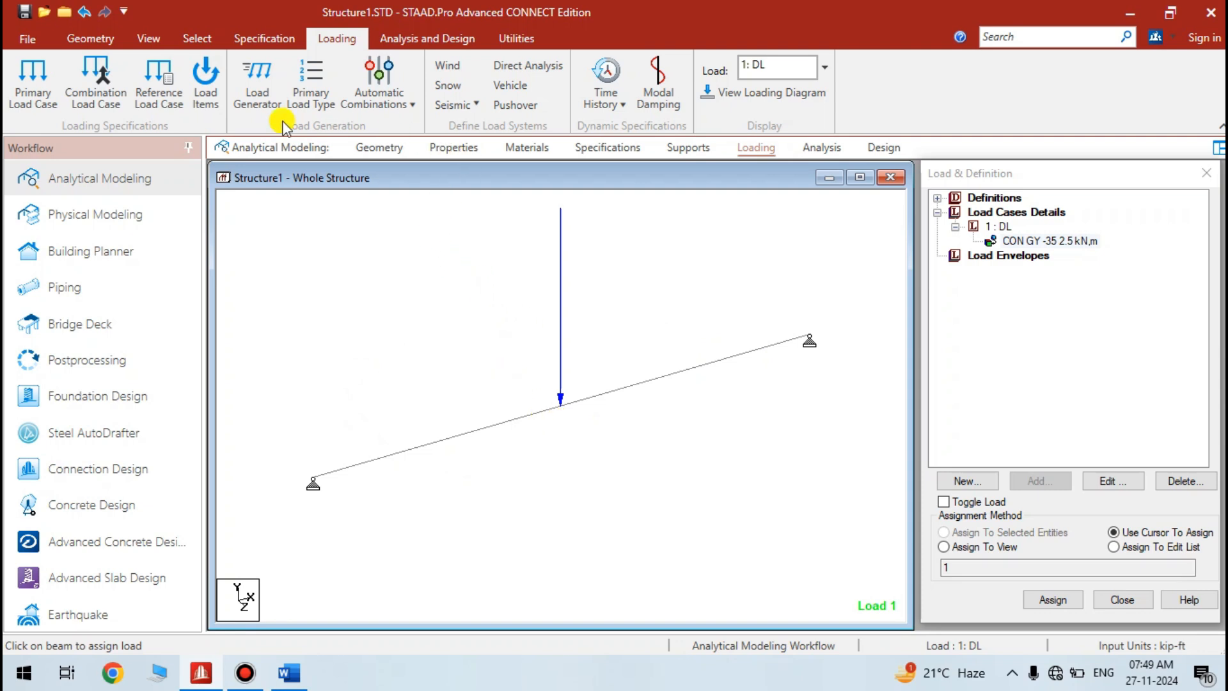
- Set the load diagram scales to 55 kN per m for point force and 210000 lbf/ft per m for distributed force, applied immediately
click(114, 43)
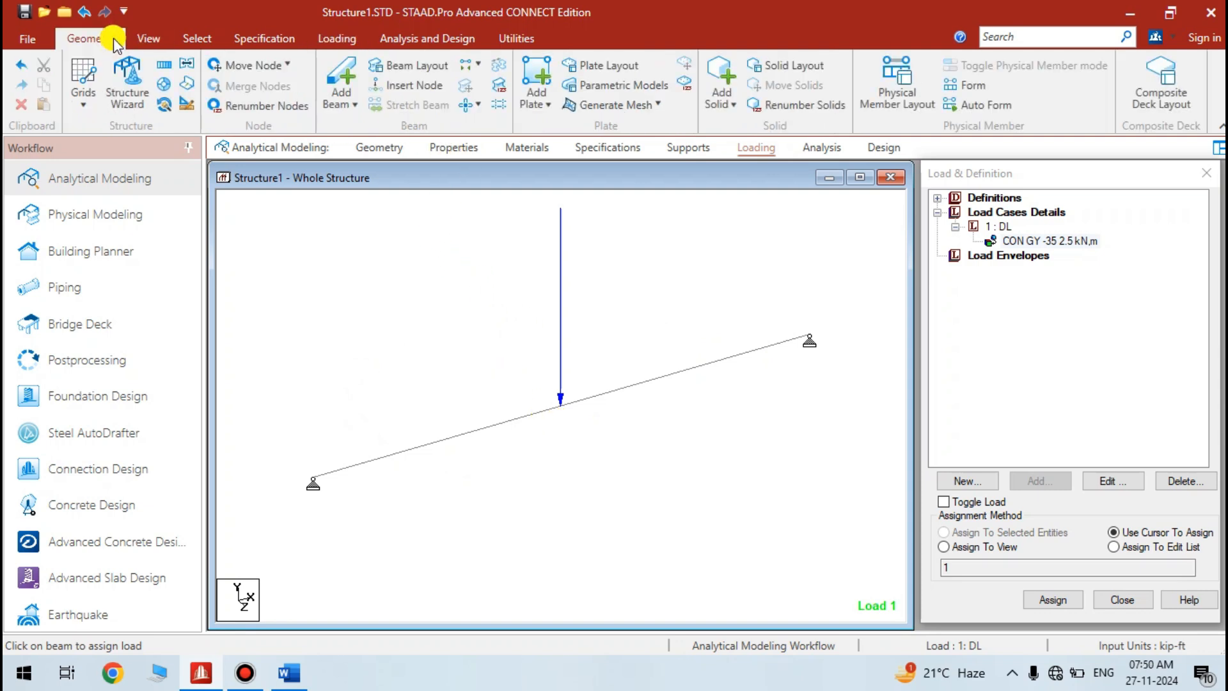
click(144, 39)
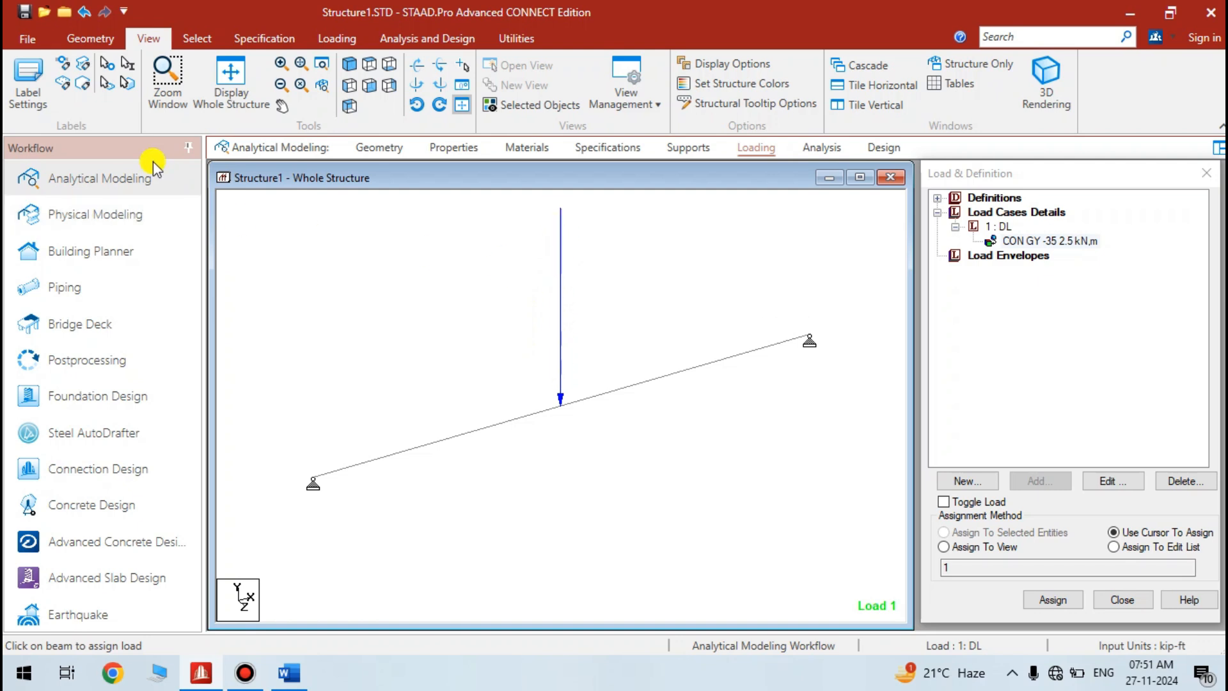
click(29, 95)
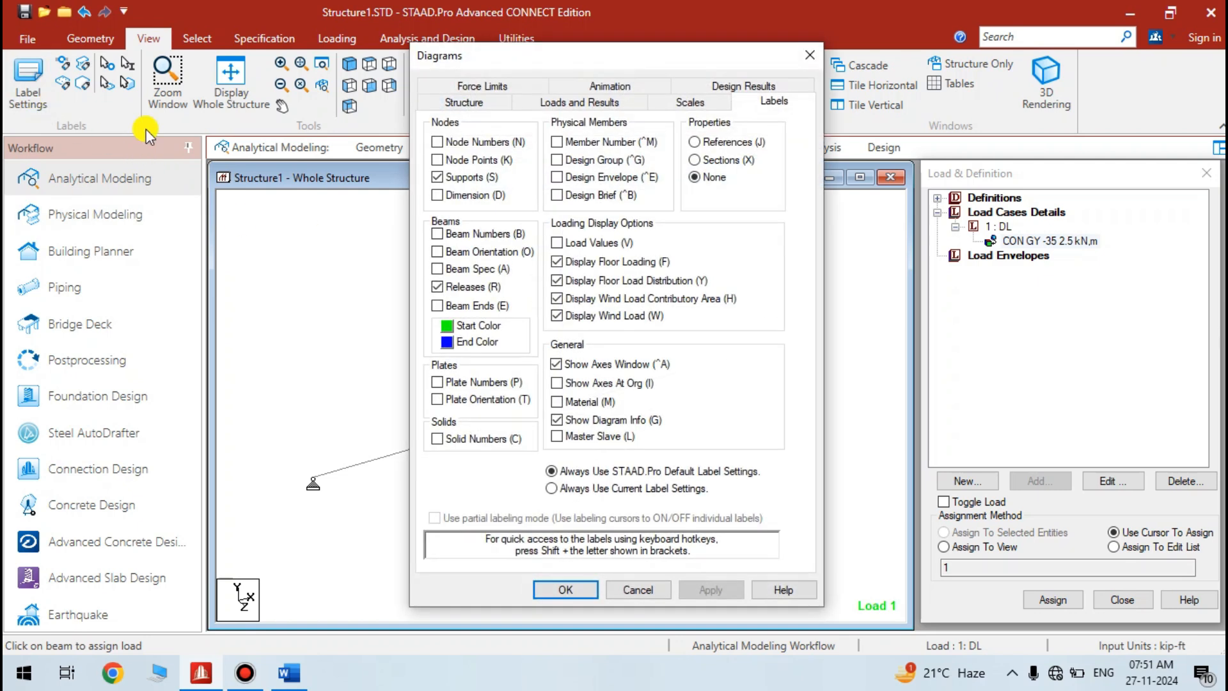
drag(467, 68, 800, 69)
click(1010, 114)
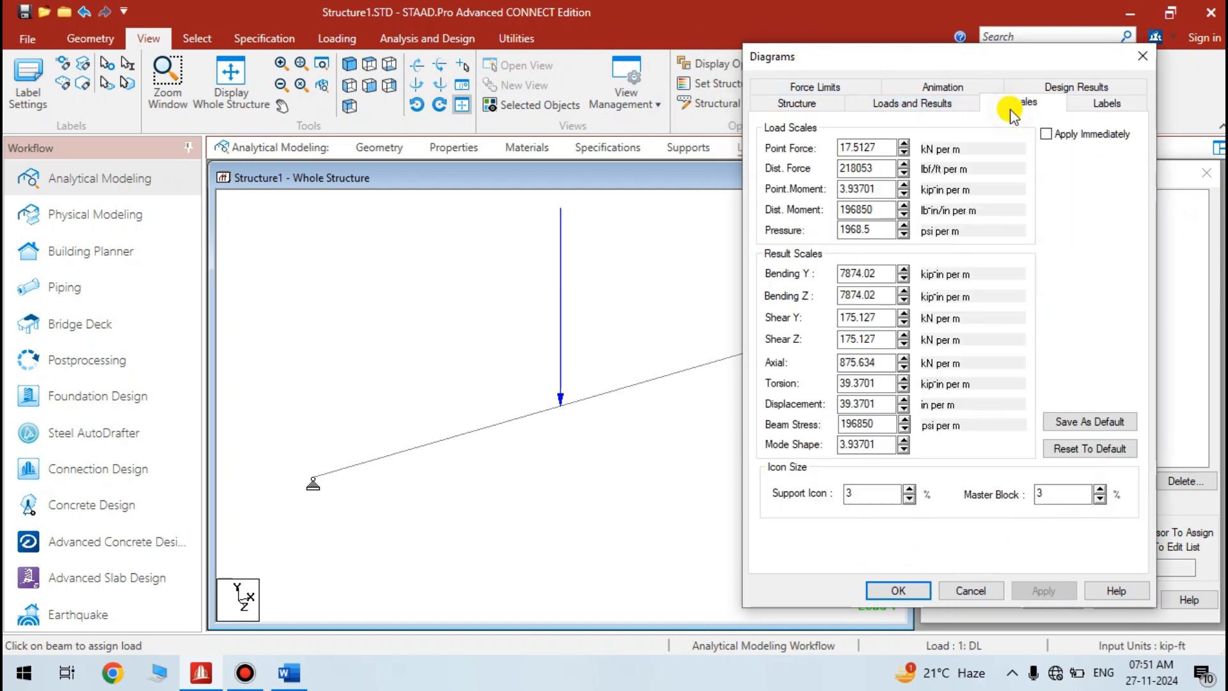
click(1044, 134)
click(902, 175)
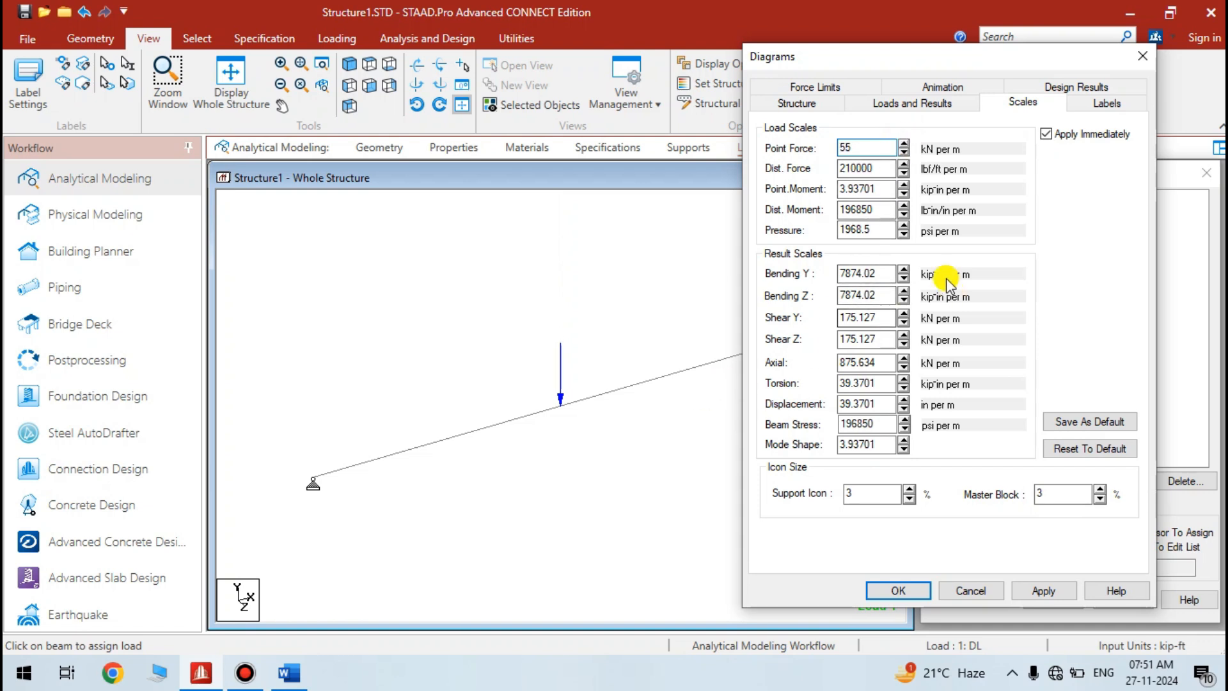
click(898, 591)
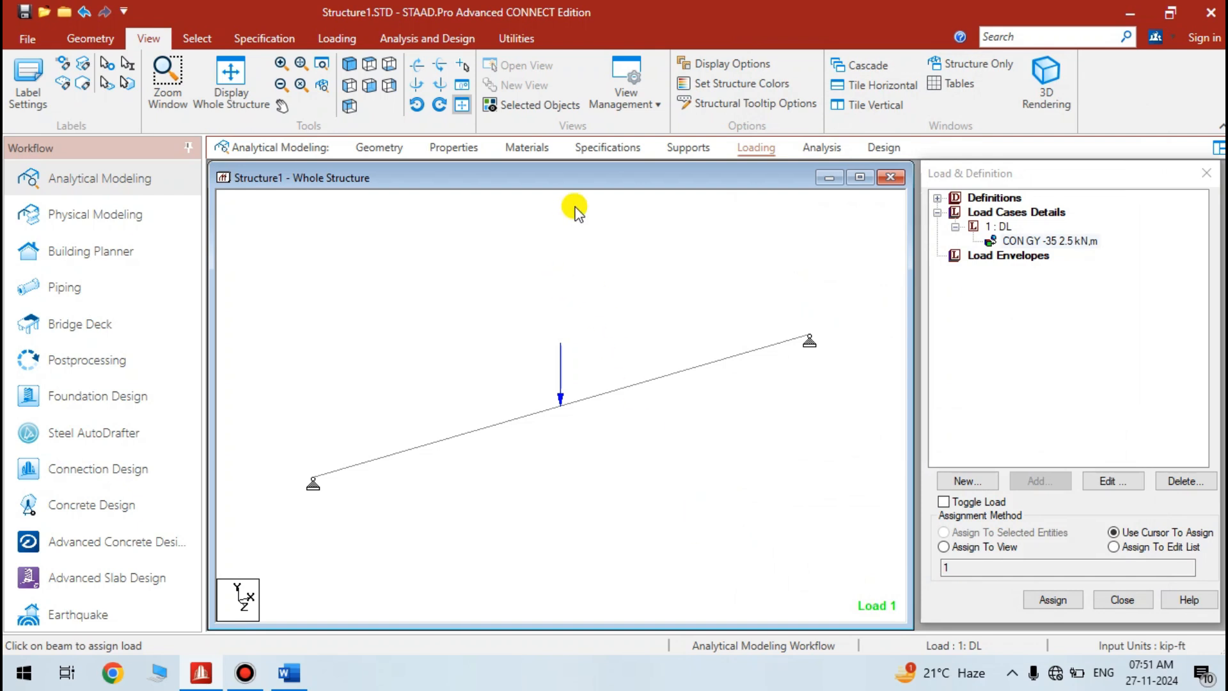
- Add a Perform Analysis command with the Statics Check print option
click(821, 151)
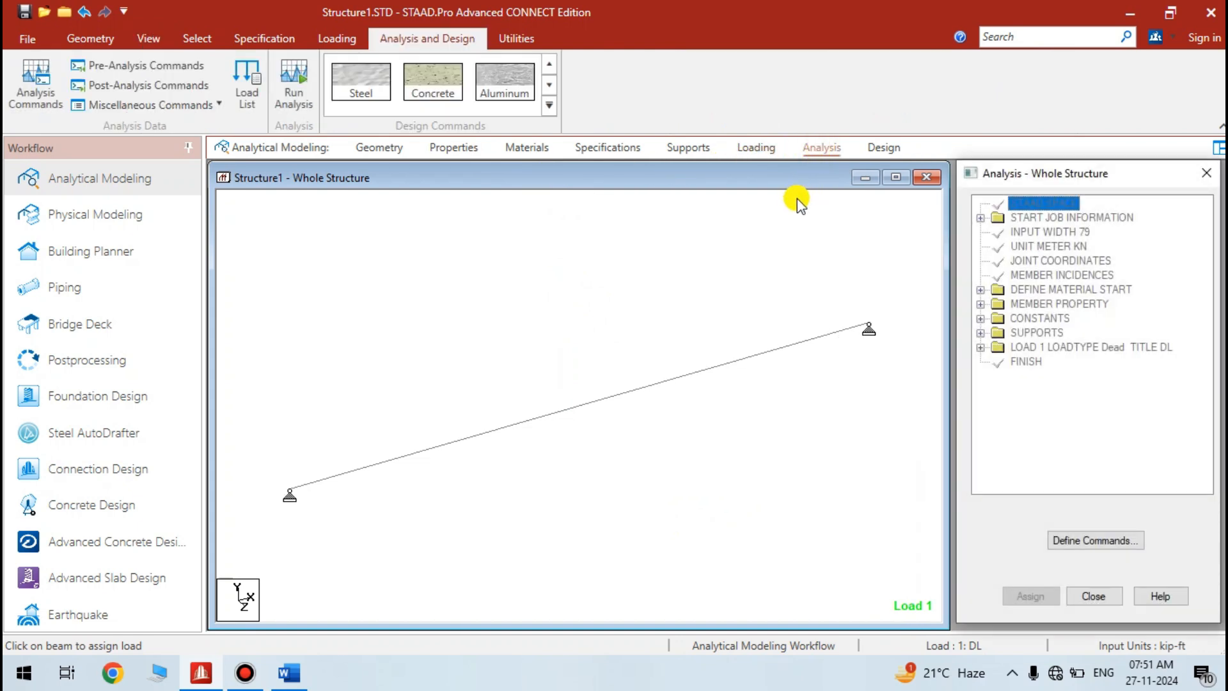
click(1080, 542)
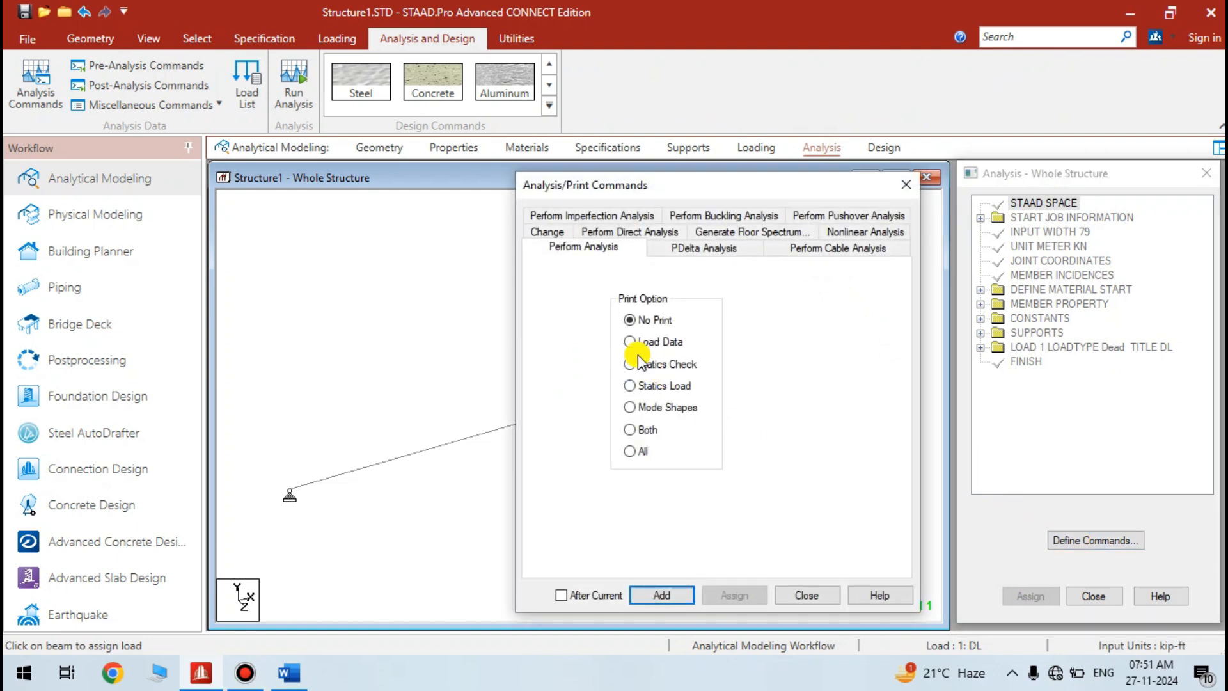
click(670, 596)
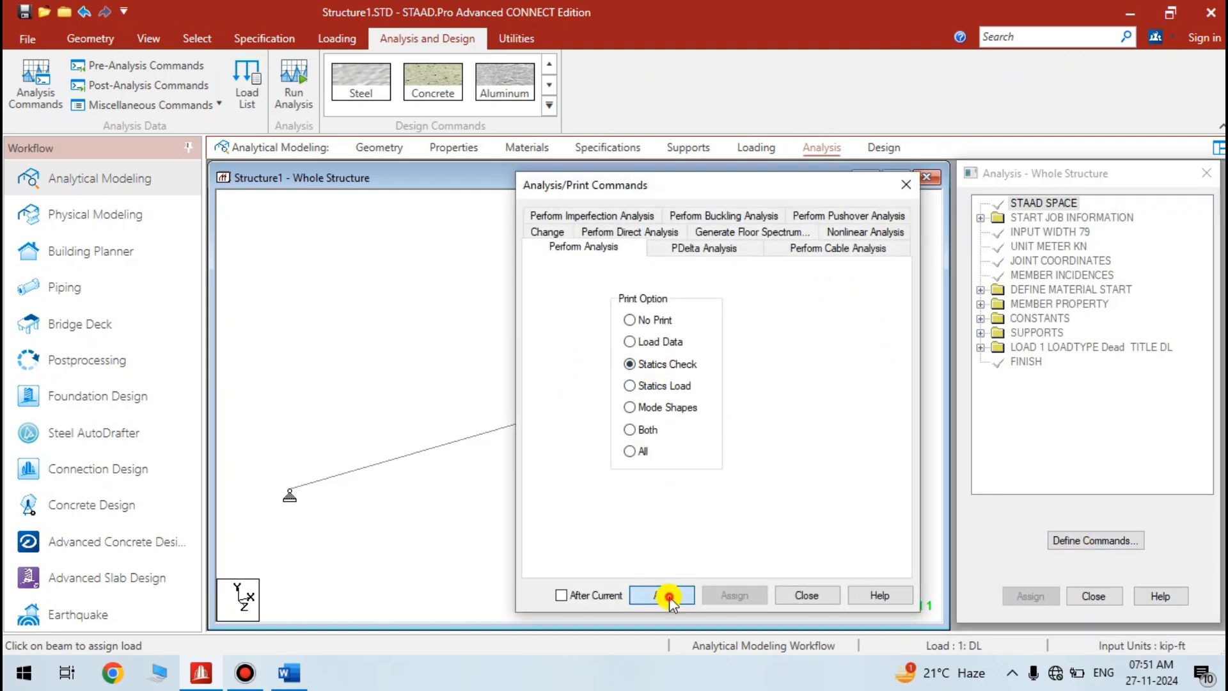
click(800, 595)
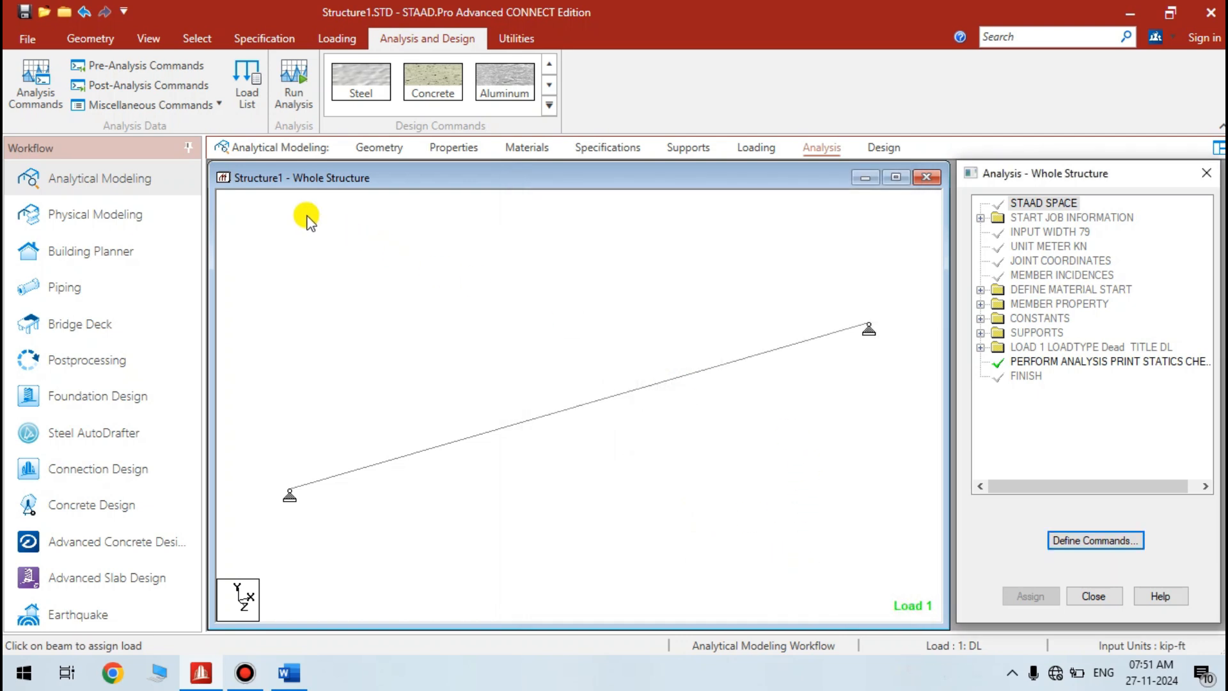
- Add a Support Reactions print command to the post-analysis commands
click(121, 85)
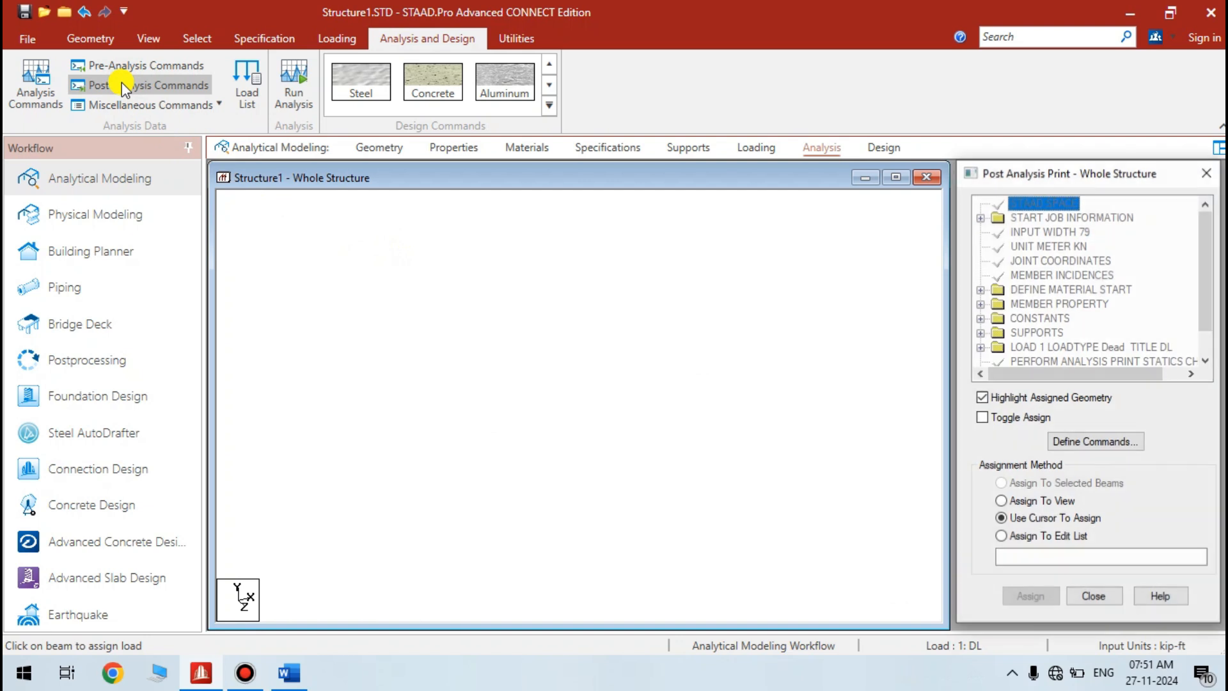
click(1116, 441)
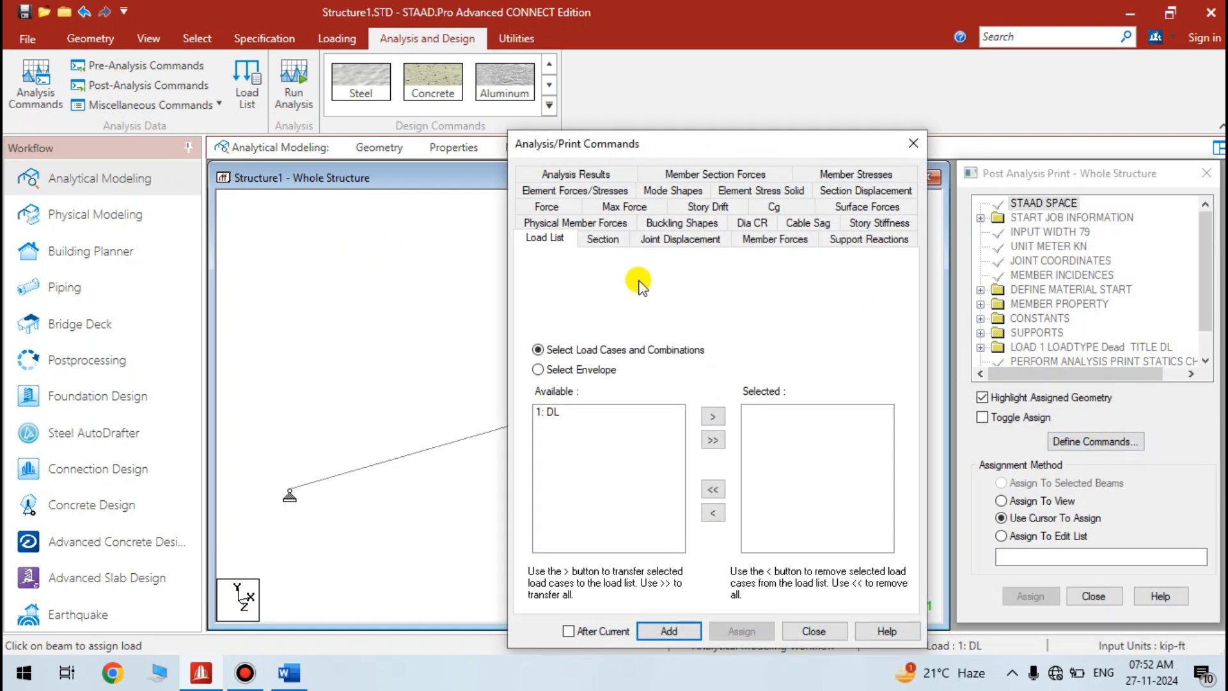
drag(696, 146, 747, 34)
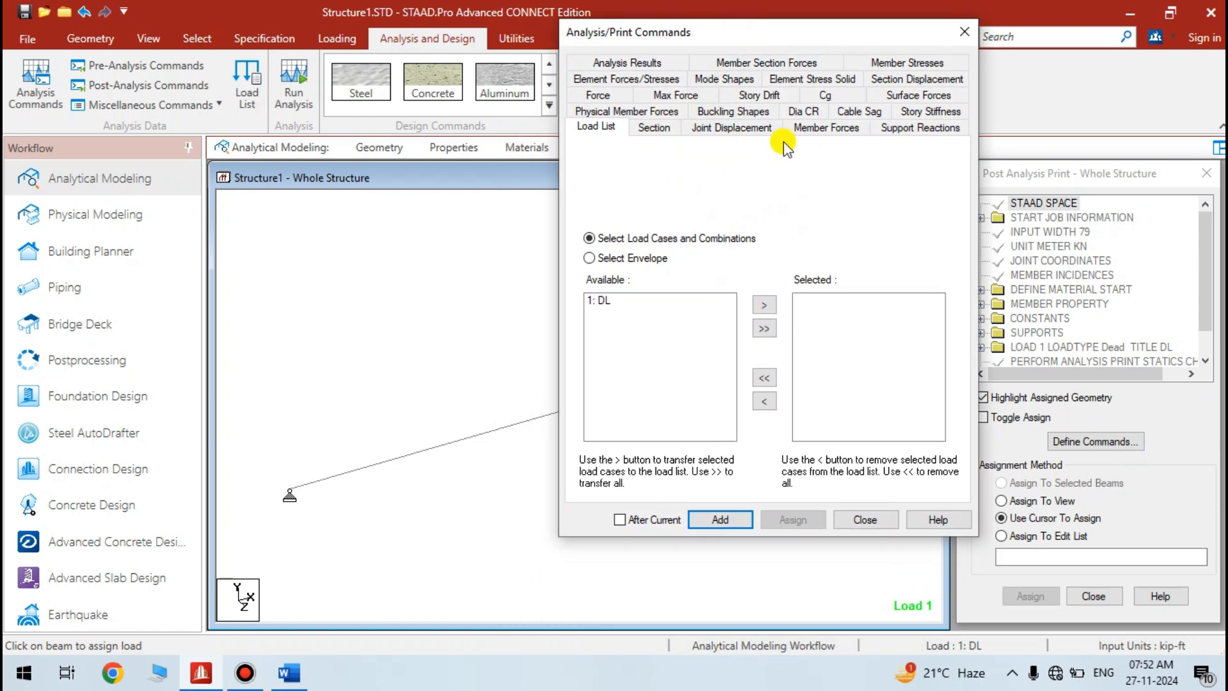
click(901, 128)
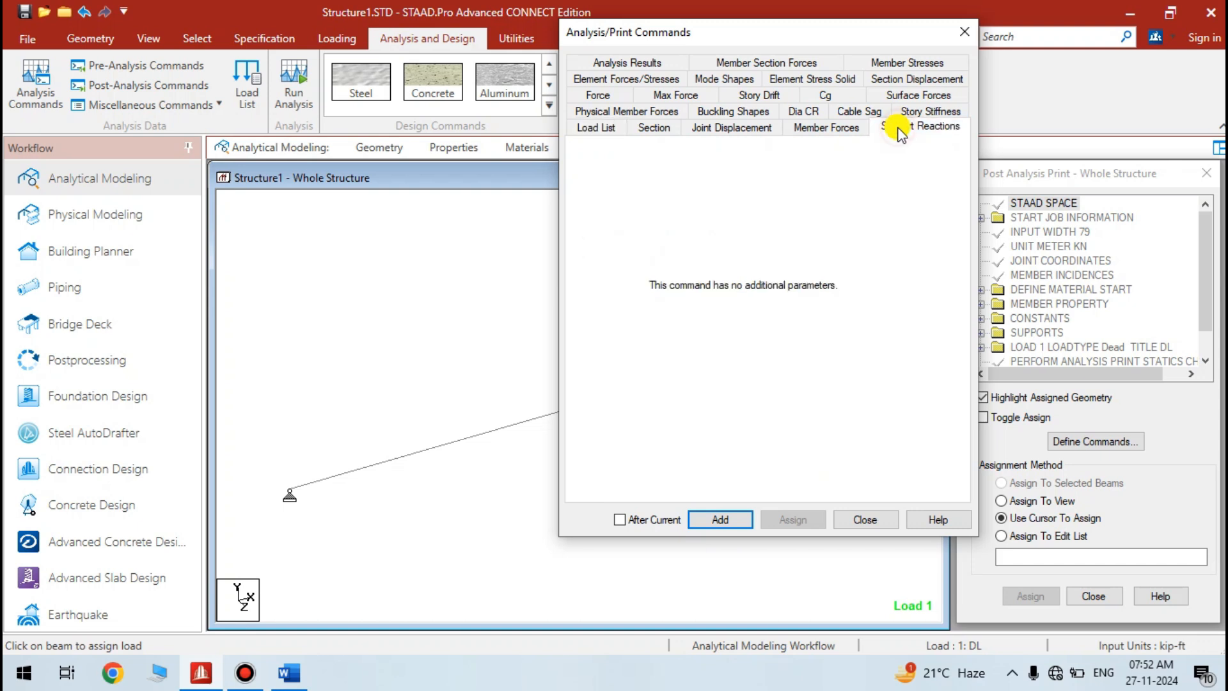
click(701, 524)
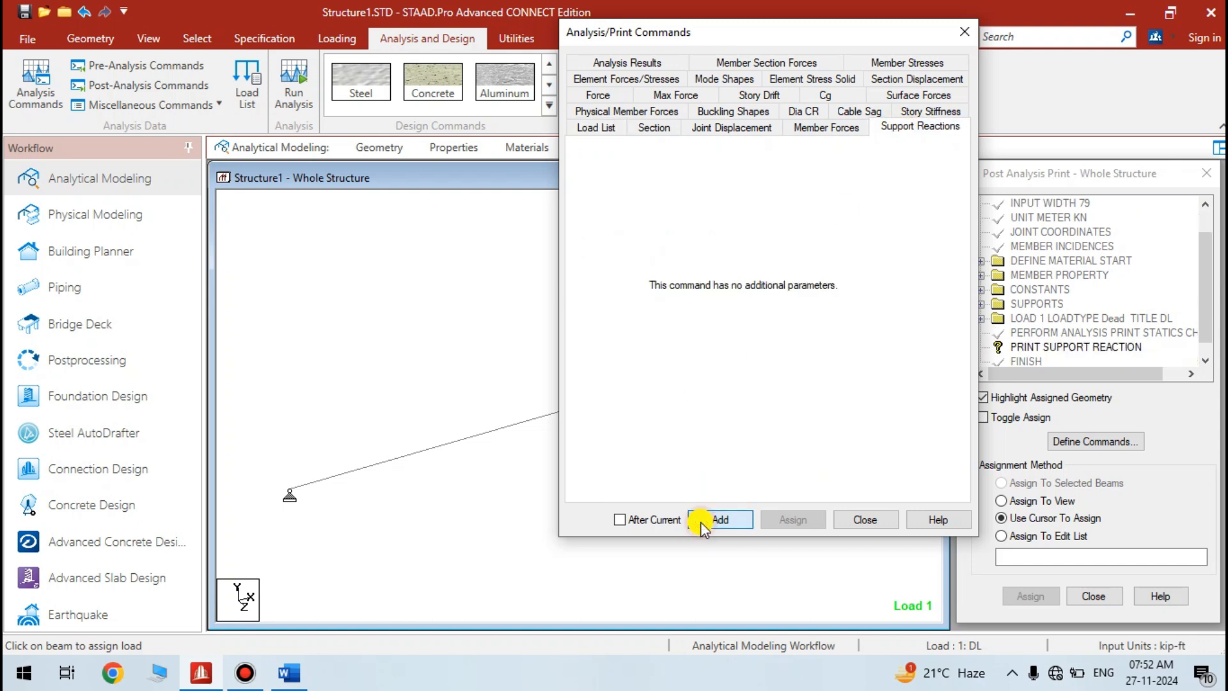
click(865, 520)
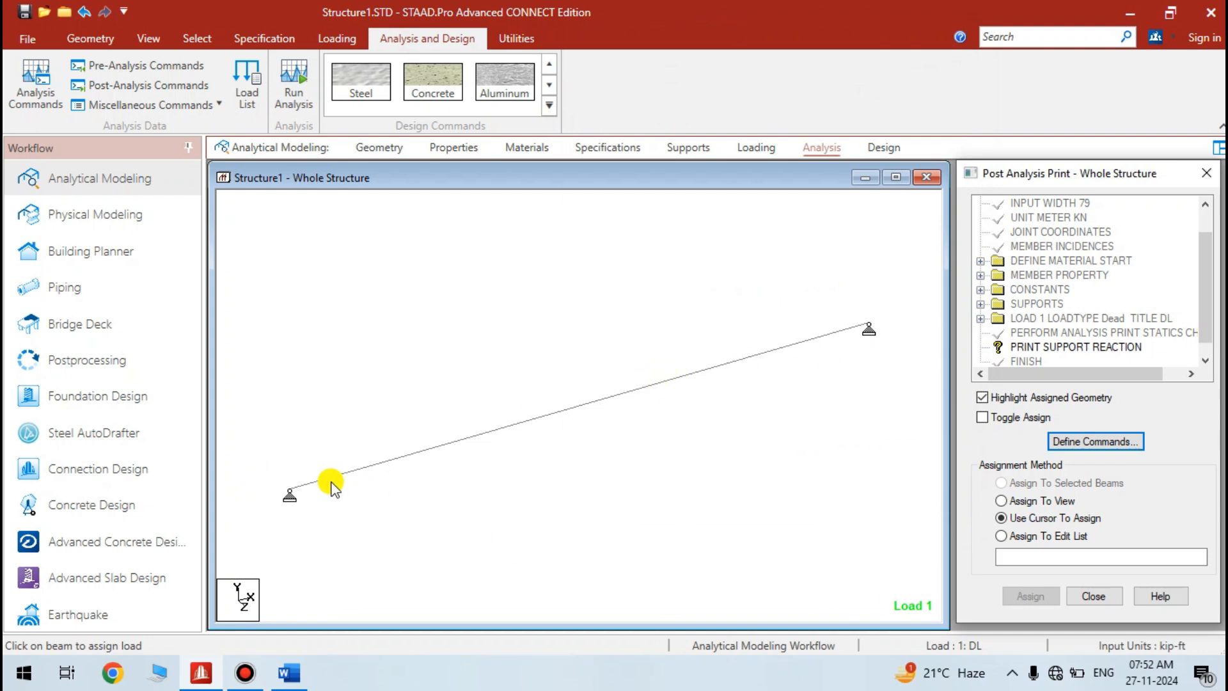
- Assign the Print Support Reaction command to the whole structure with the Assign To View method
click(1080, 346)
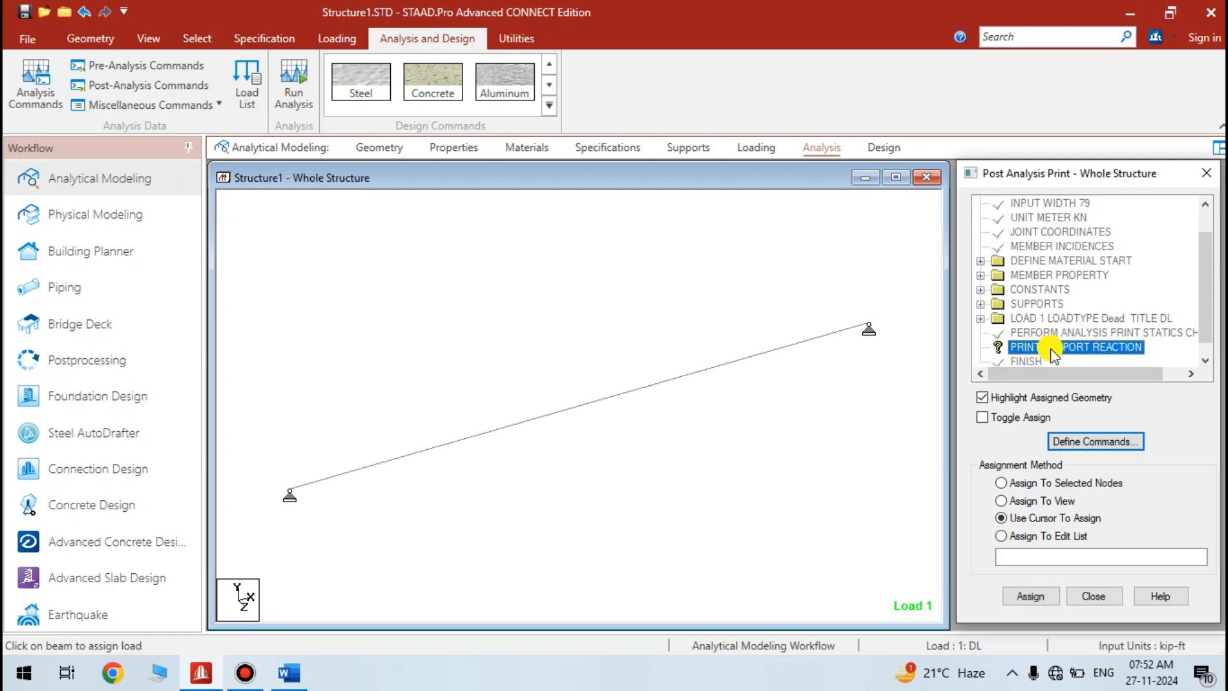
click(1001, 508)
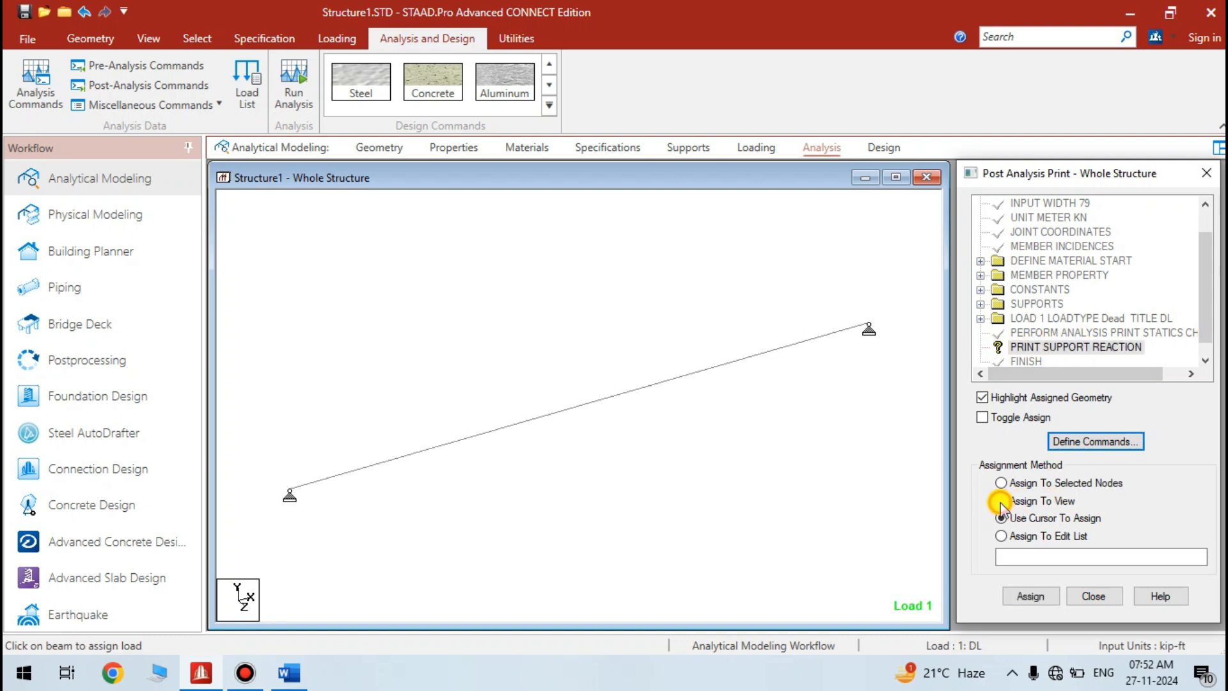
click(1014, 596)
click(1107, 442)
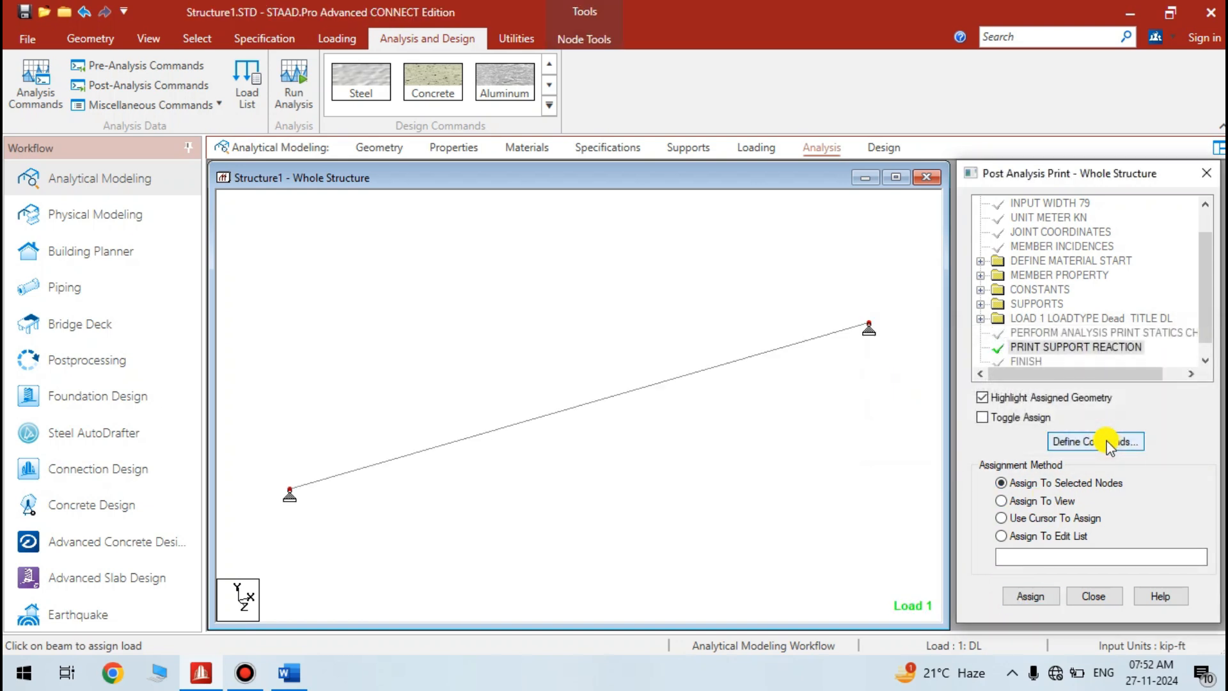
click(694, 448)
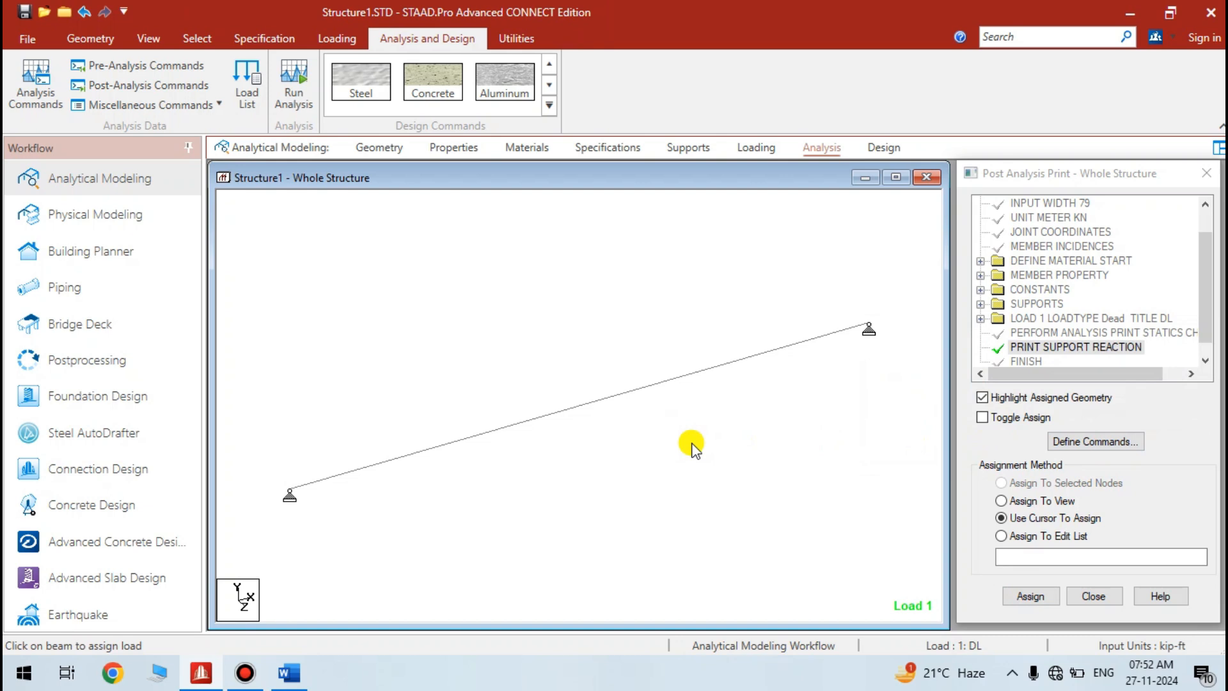
- Run the analysis and open its output file in a maximized viewer with the error list hidden
click(300, 95)
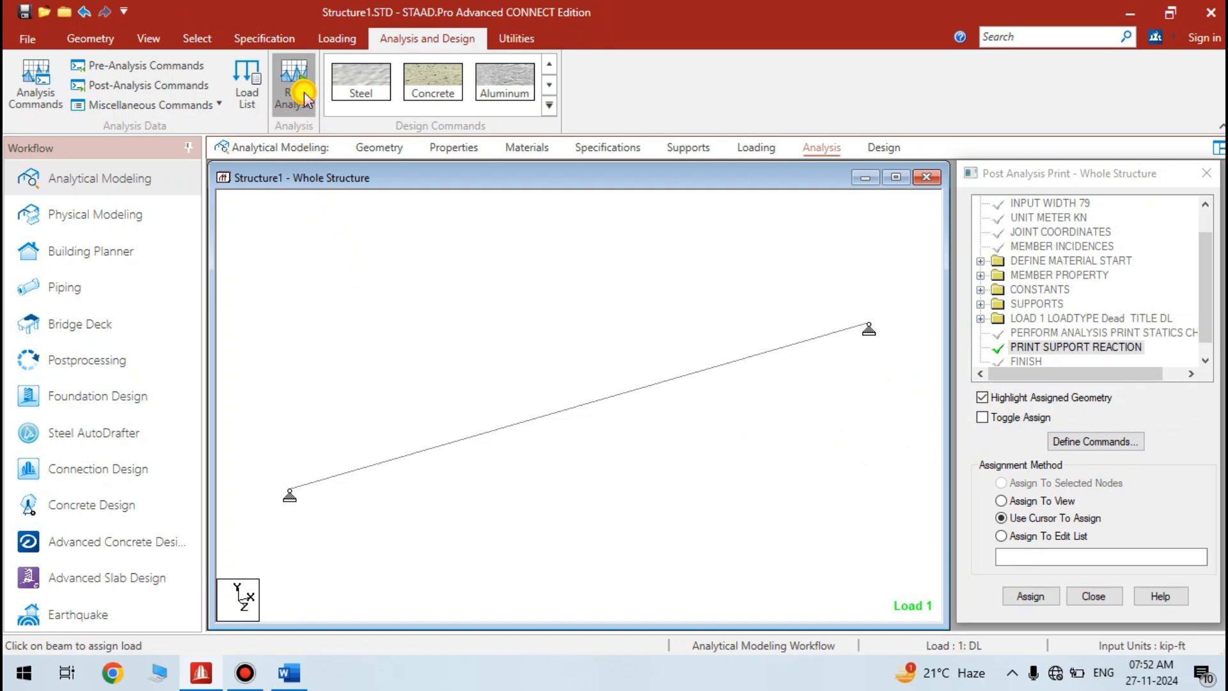
click(586, 428)
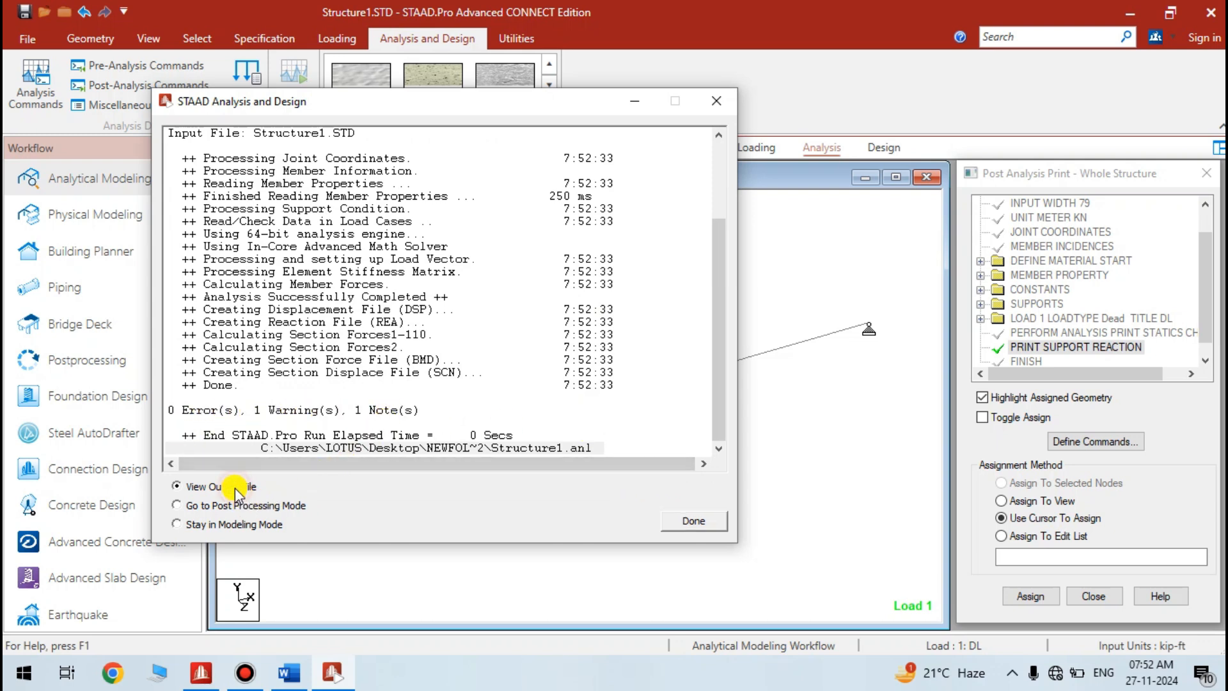
click(678, 521)
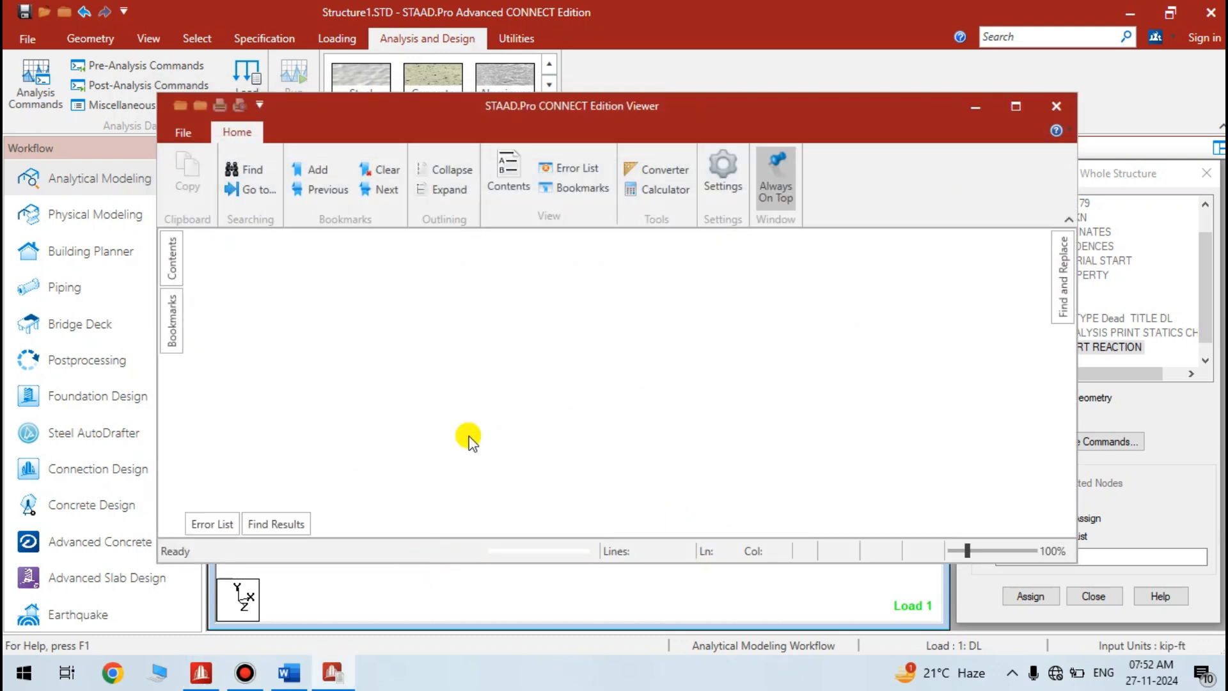
click(1016, 106)
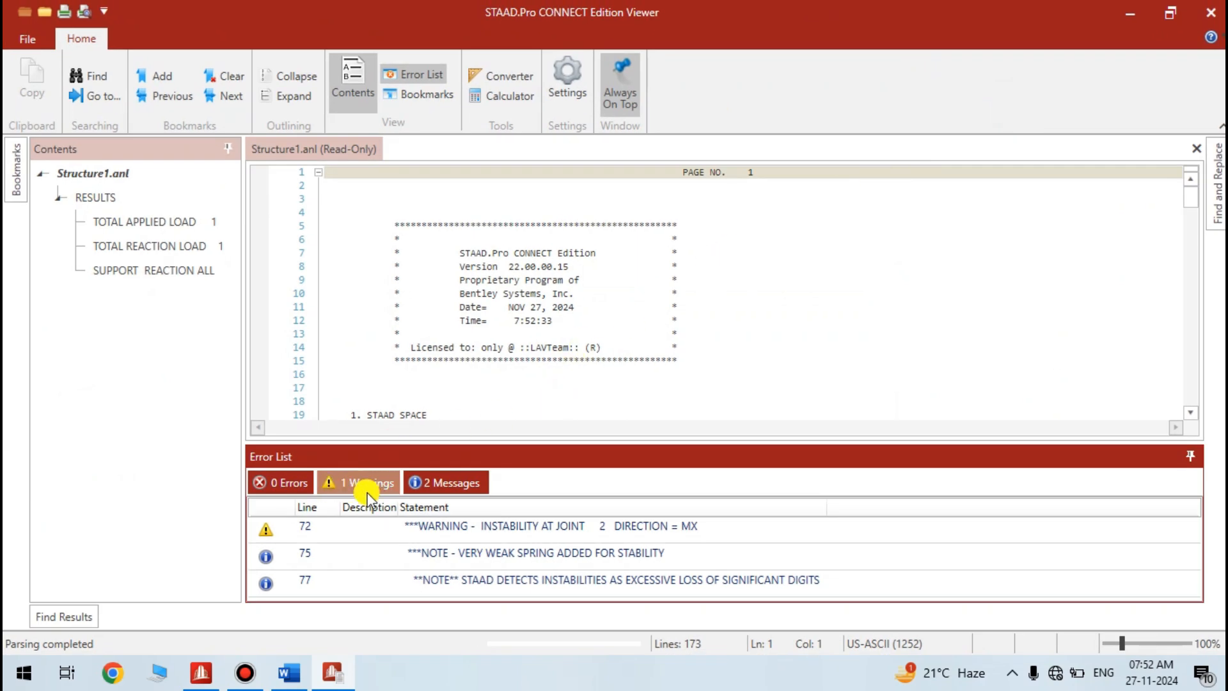
click(1191, 456)
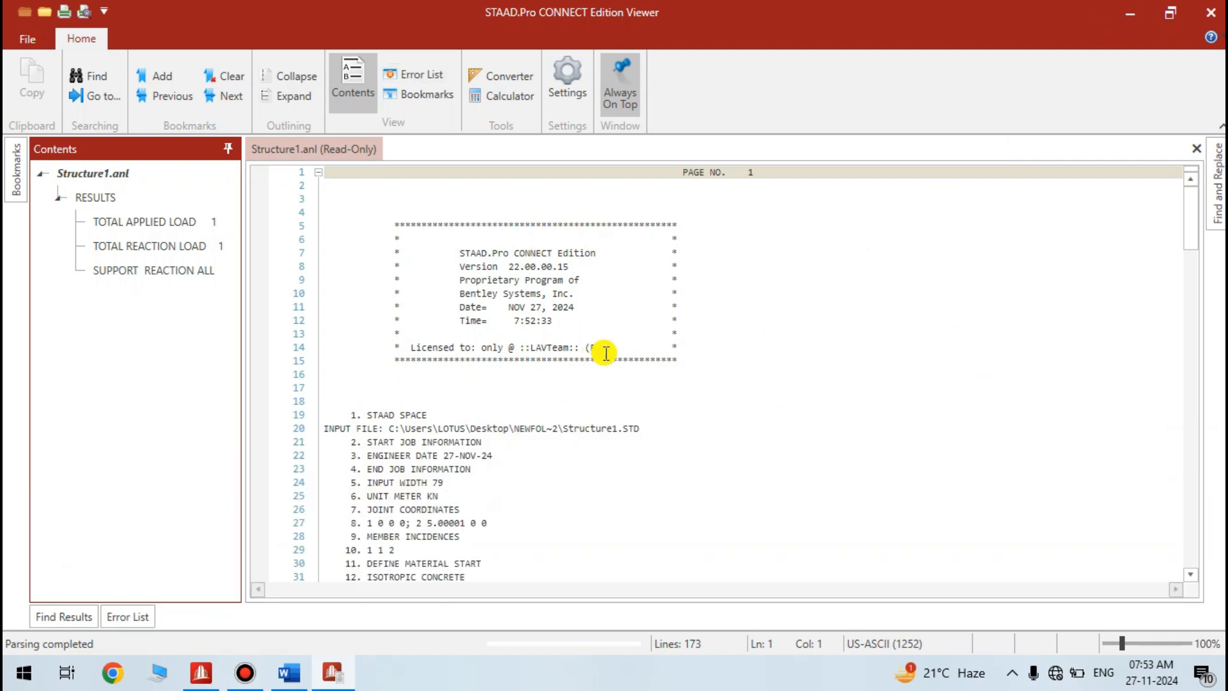
- Examine the echoed input in the output file: units, joint coordinates, concrete material, member property, supports and member load
ctrl+scroll(624, 352, up, 10)
ctrl+scroll(623, 354, down, 5)
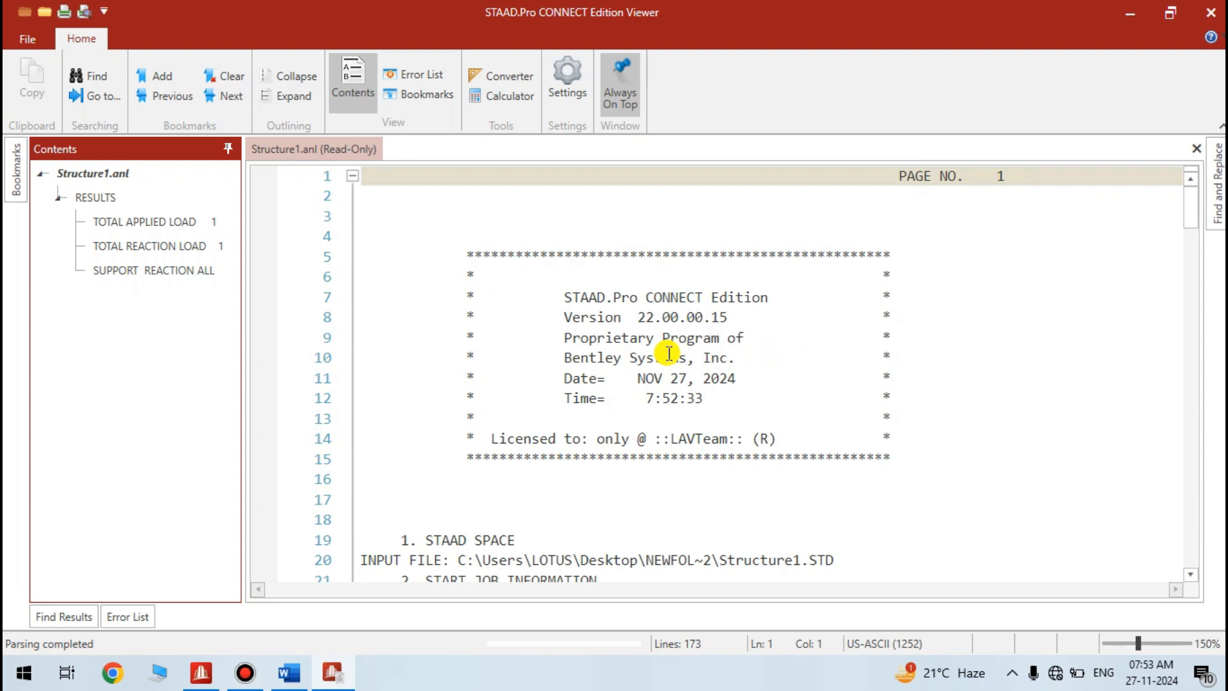
ctrl+scroll(668, 353, down, 1)
ctrl+scroll(669, 351, up, 1)
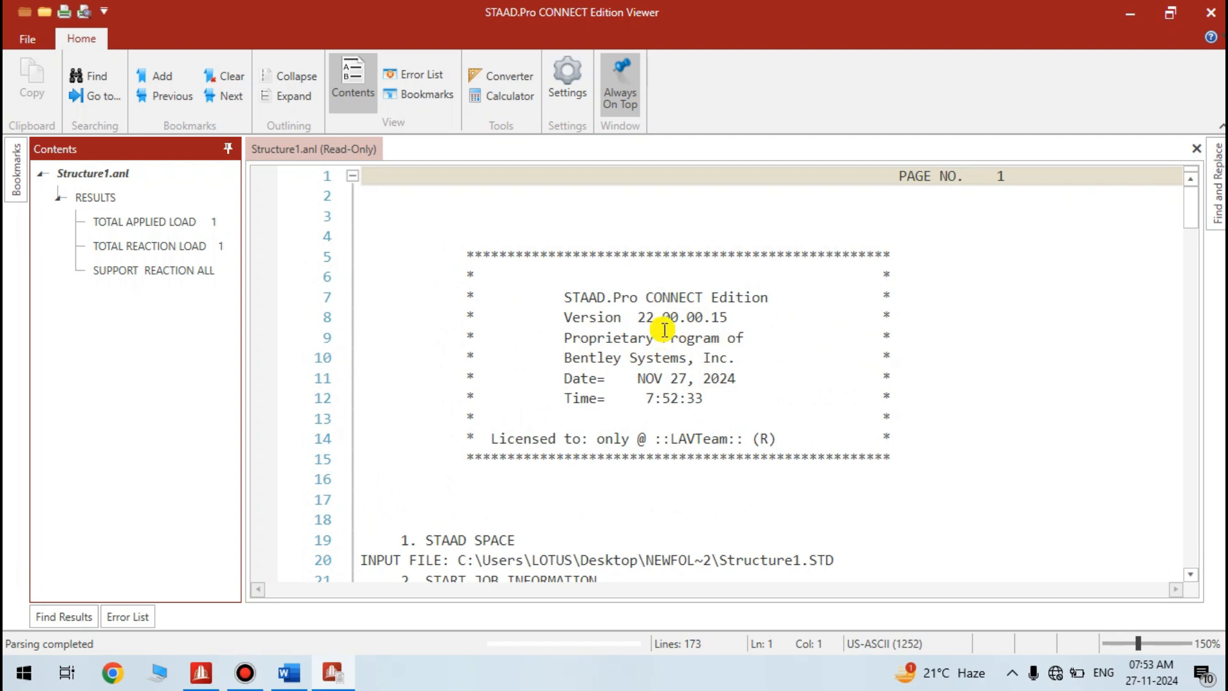
scroll(665, 331, down, 1)
scroll(664, 331, down, 3)
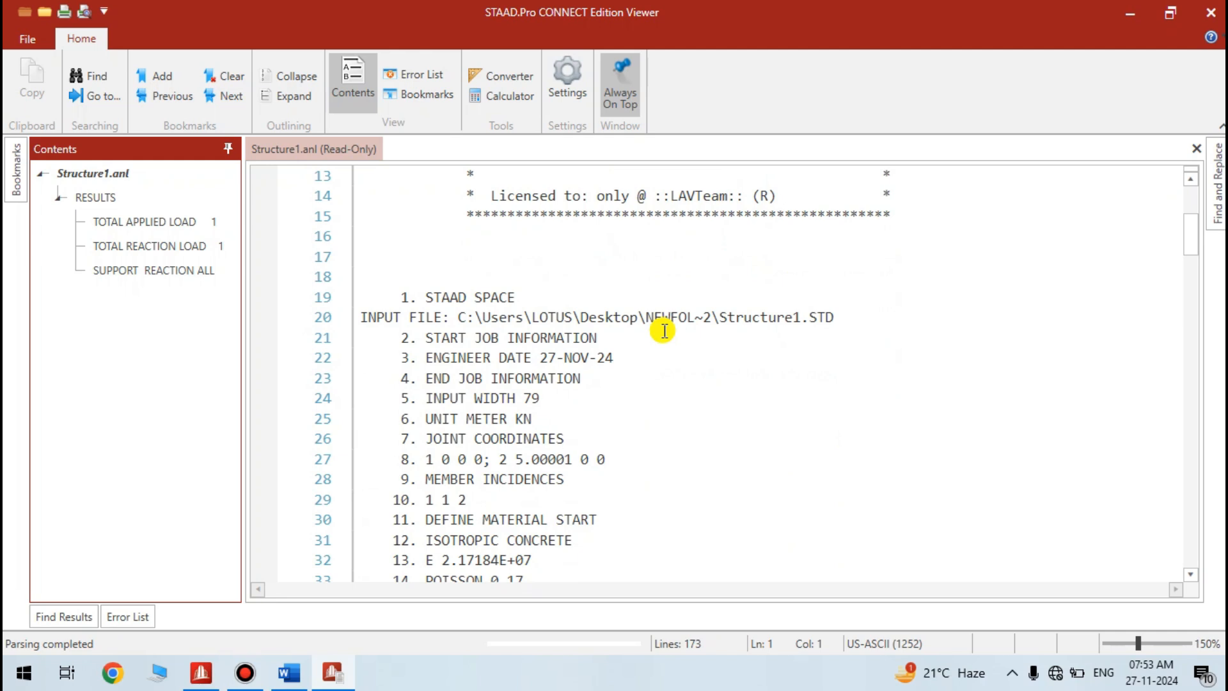
scroll(665, 331, down, 1)
scroll(665, 331, down, 8)
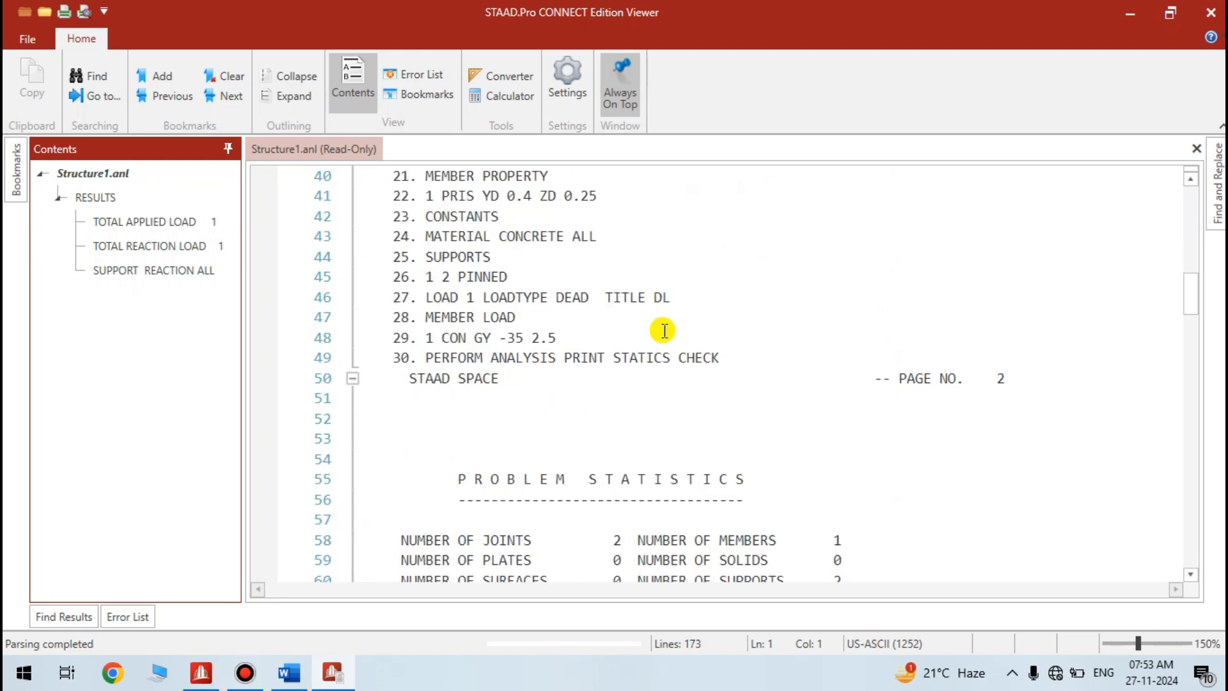
scroll(664, 331, up, 8)
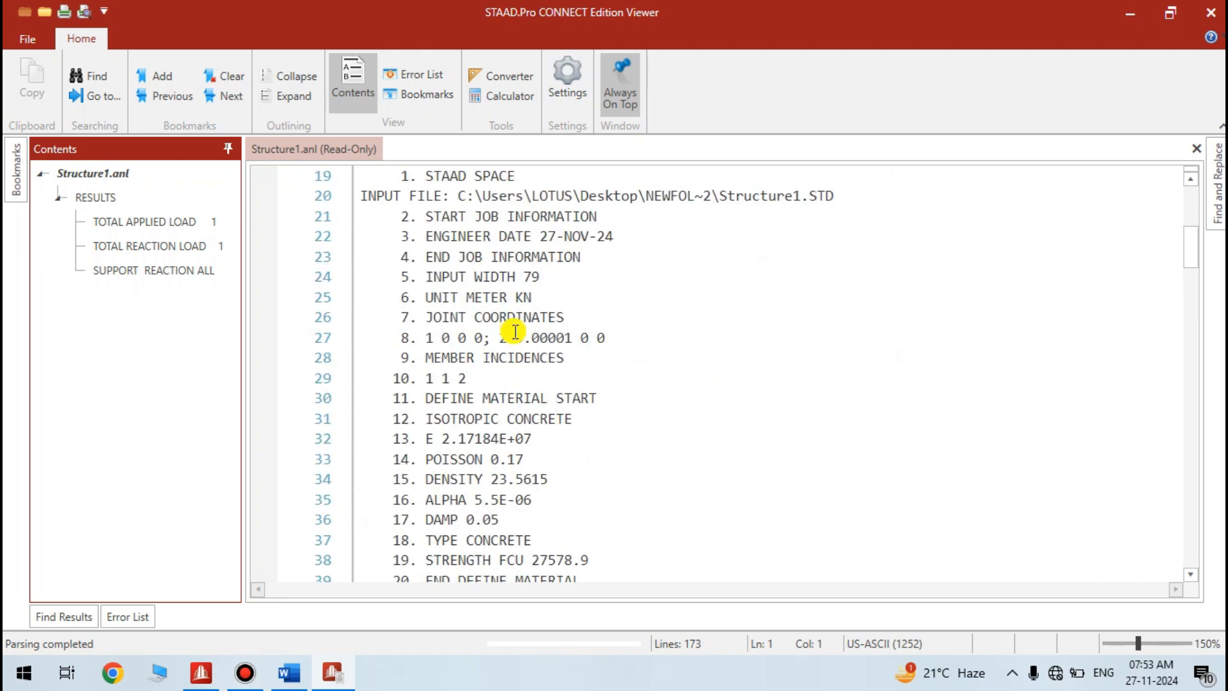
scroll(493, 276, down, 2)
scroll(483, 256, up, 1)
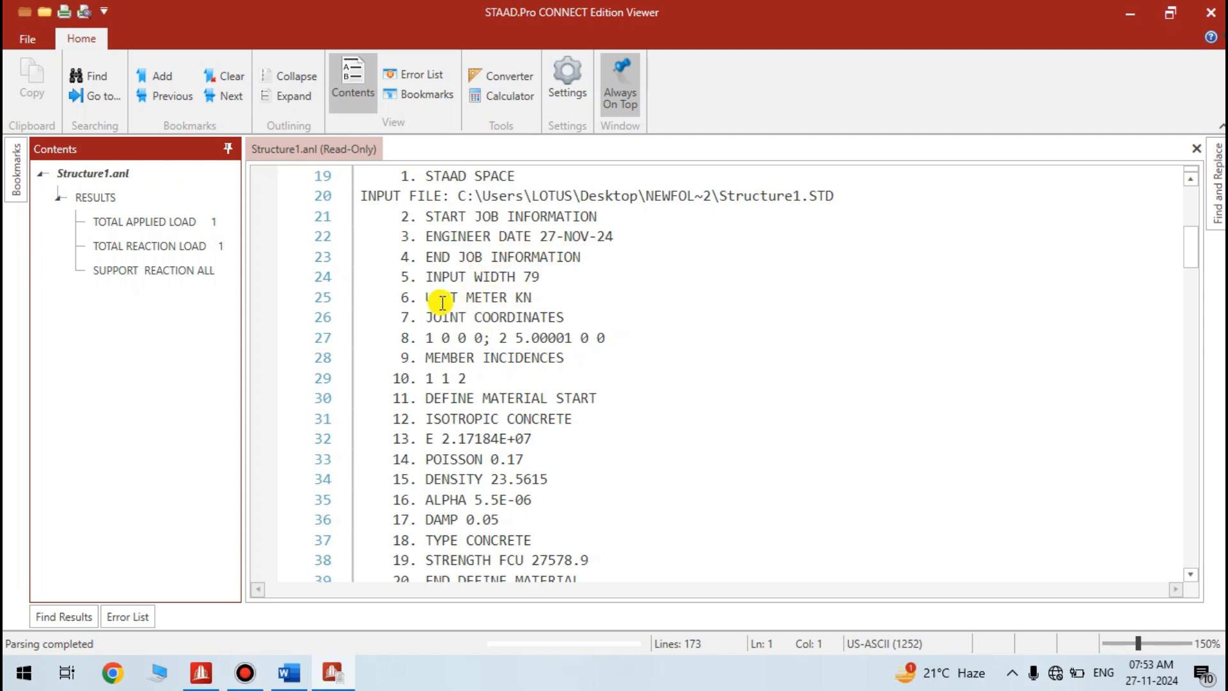
scroll(509, 298, down, 1)
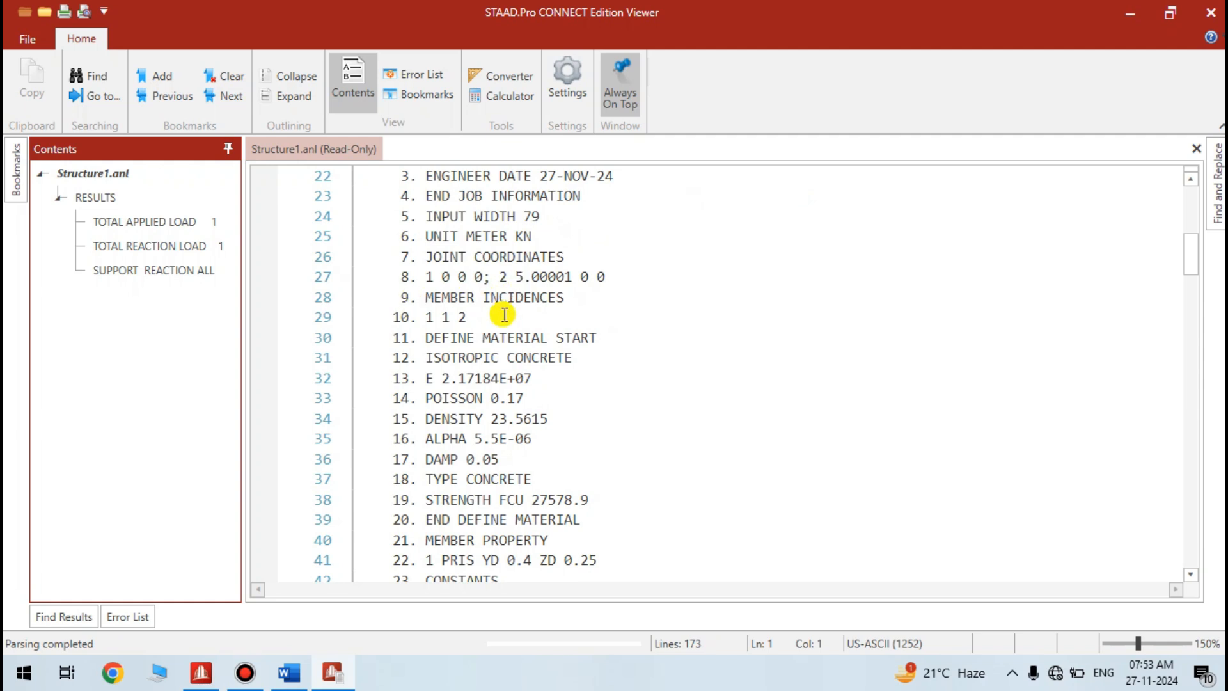
scroll(502, 315, down, 2)
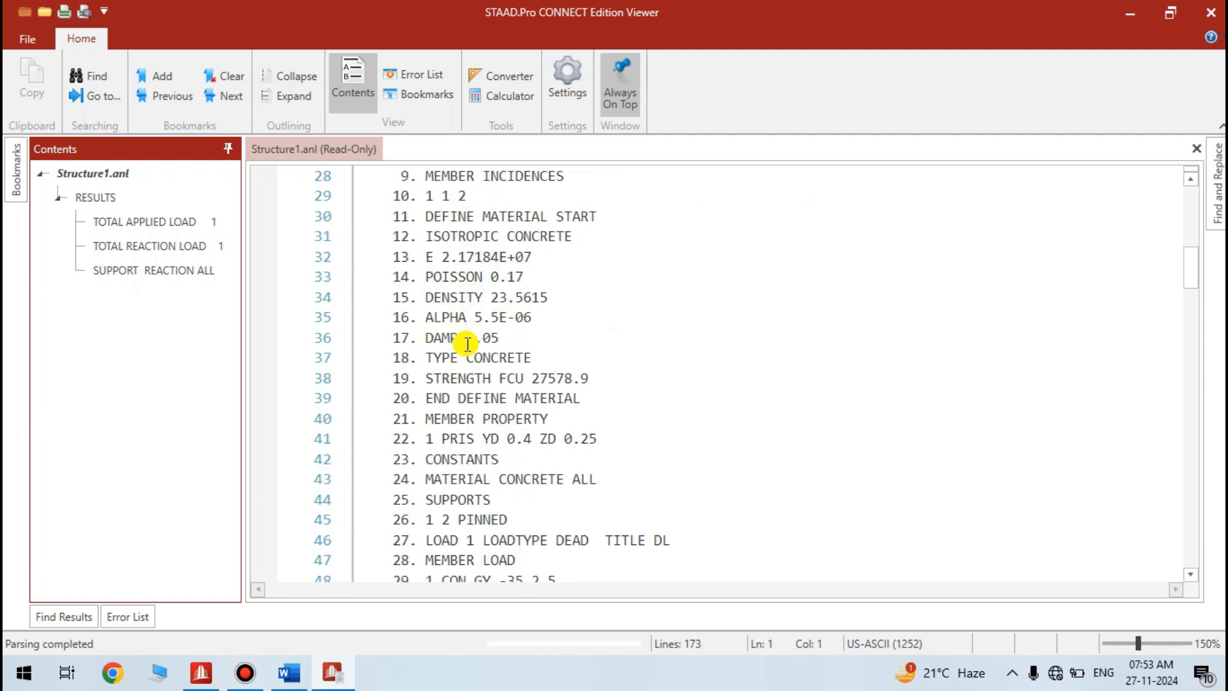
scroll(482, 352, down, 1)
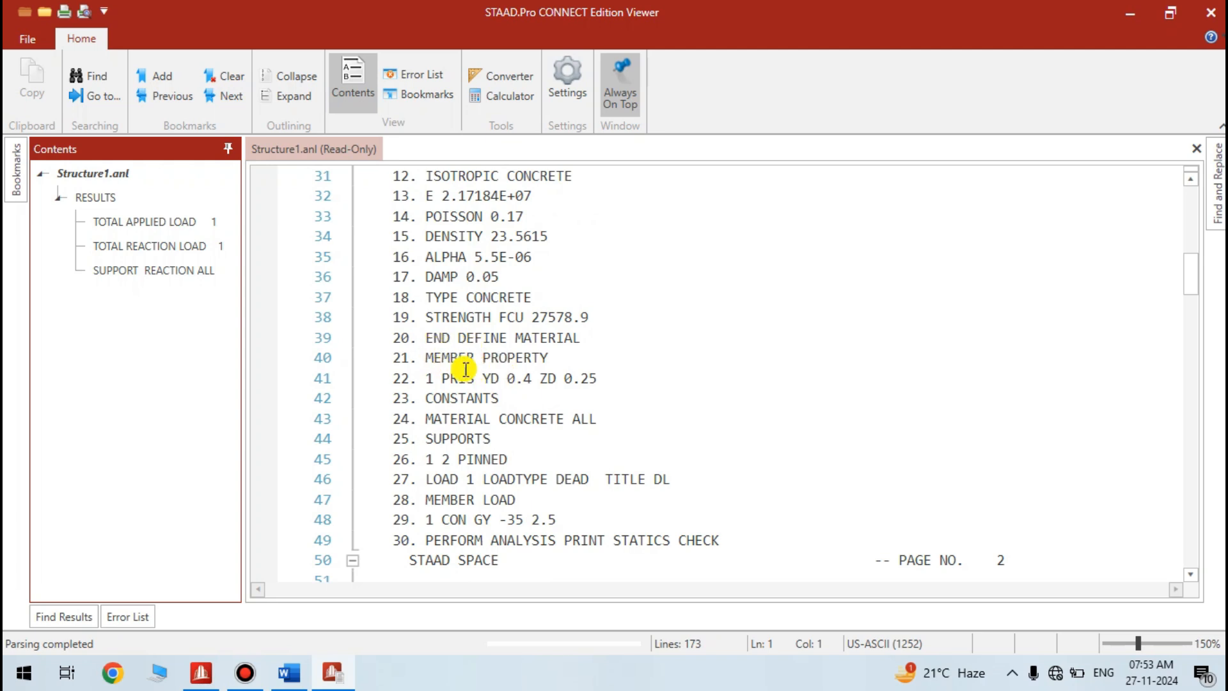
scroll(512, 302, down, 1)
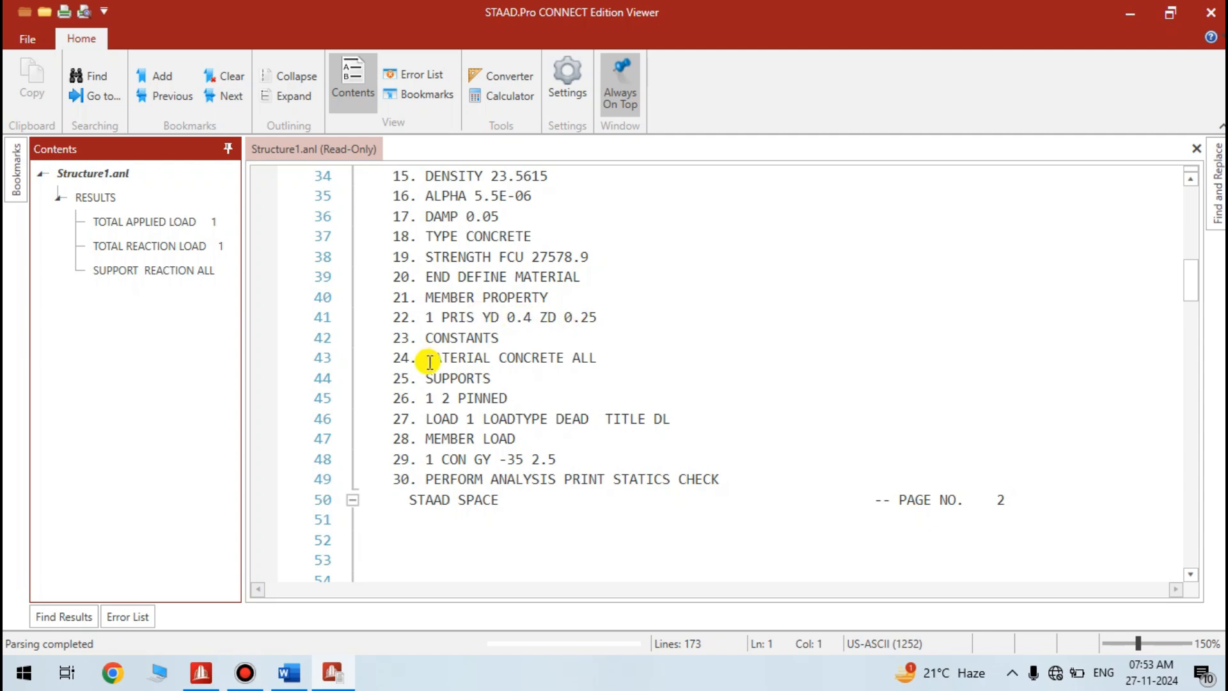
scroll(467, 337, down, 1)
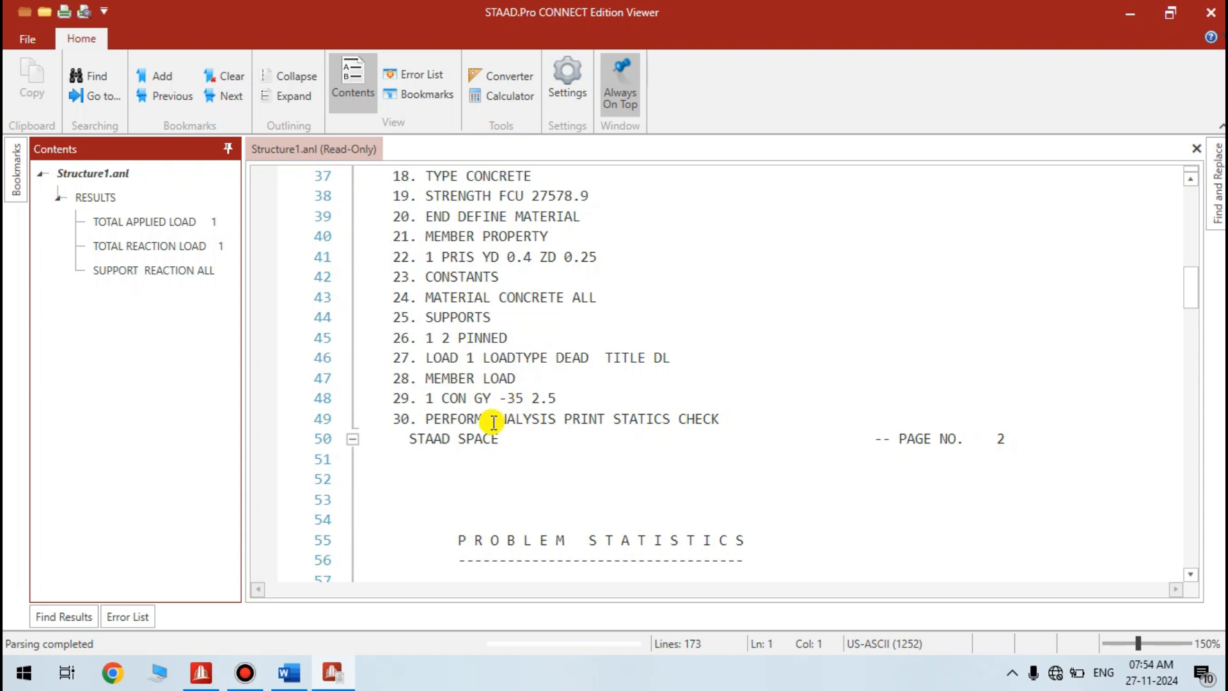
scroll(482, 315, up, 2)
scroll(482, 315, down, 7)
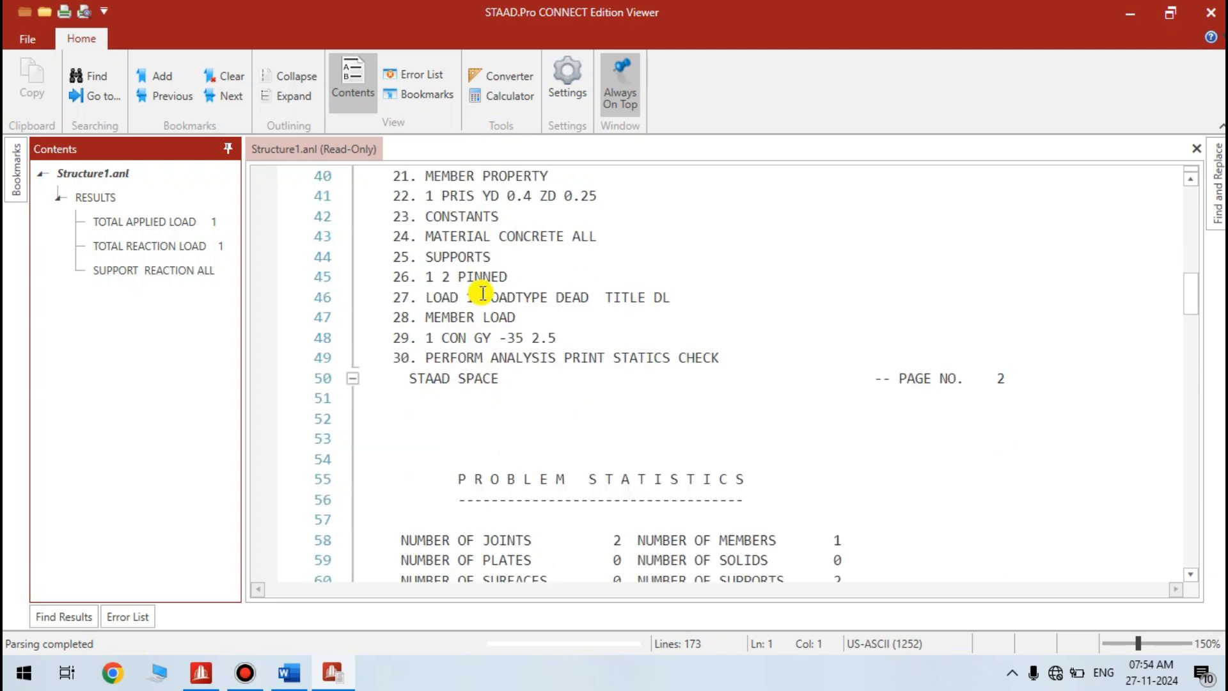
- Review the instability warning, total applied load, total reaction load and support reactions in the output file, and close the viewer
scroll(482, 293, down, 3)
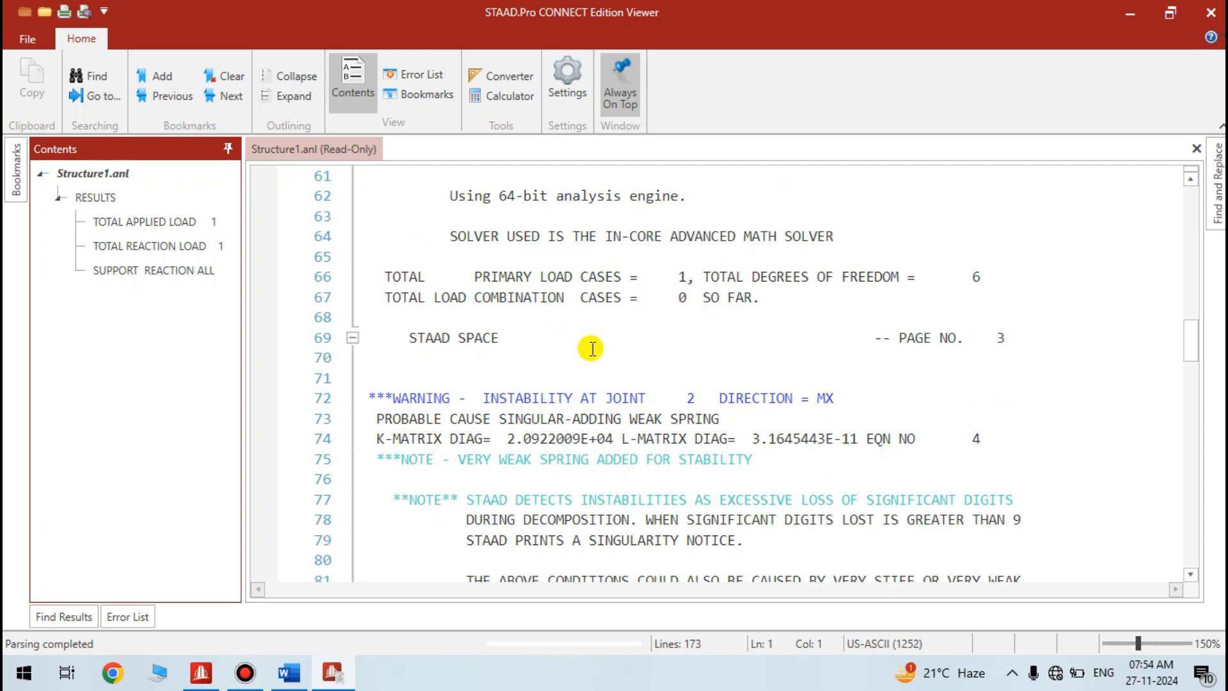
scroll(594, 360, down, 9)
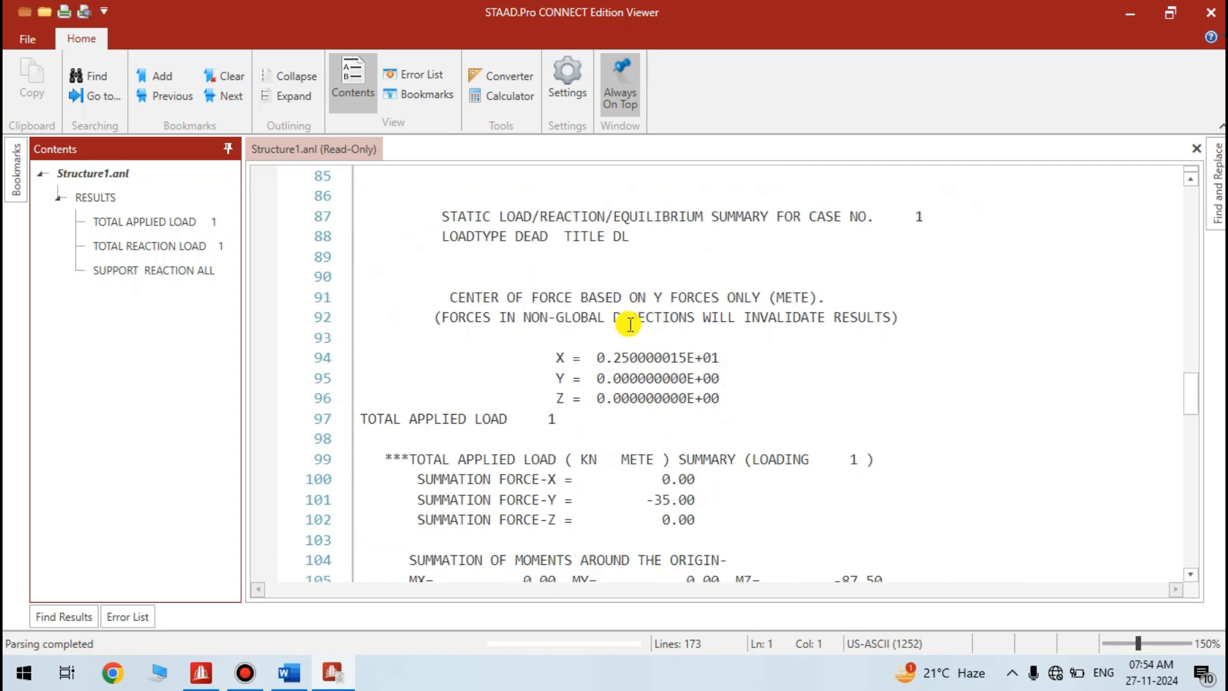
scroll(560, 366, down, 2)
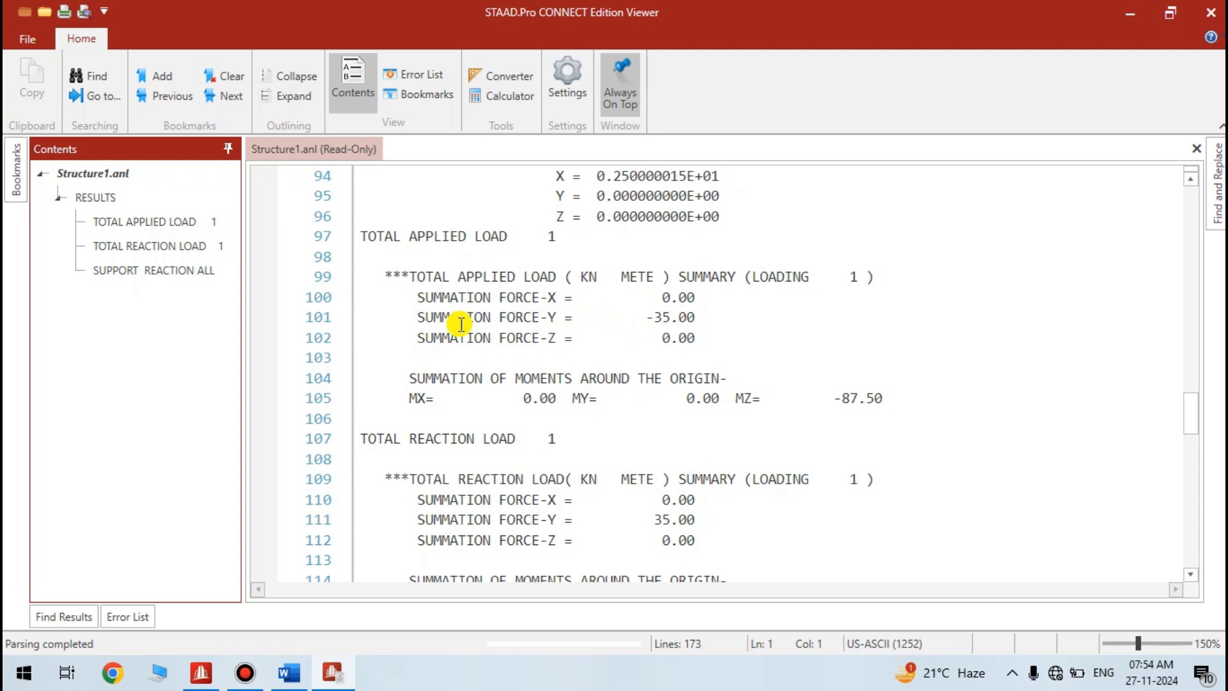
scroll(458, 345, down, 3)
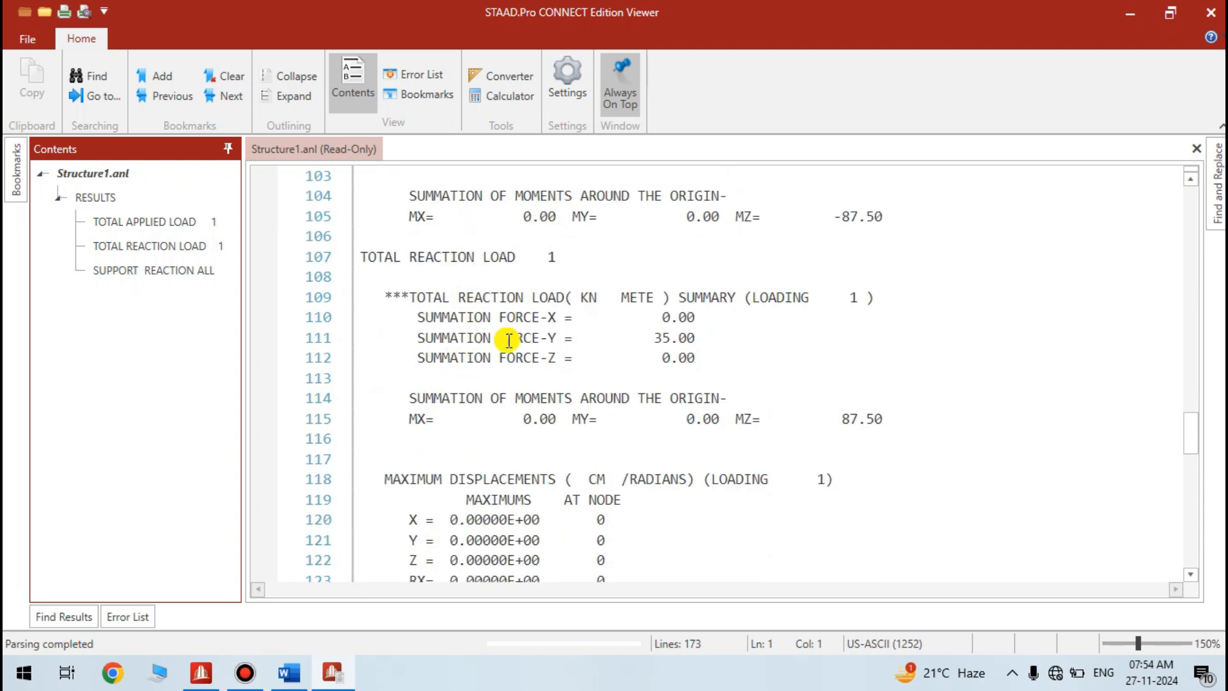
scroll(473, 351, down, 1)
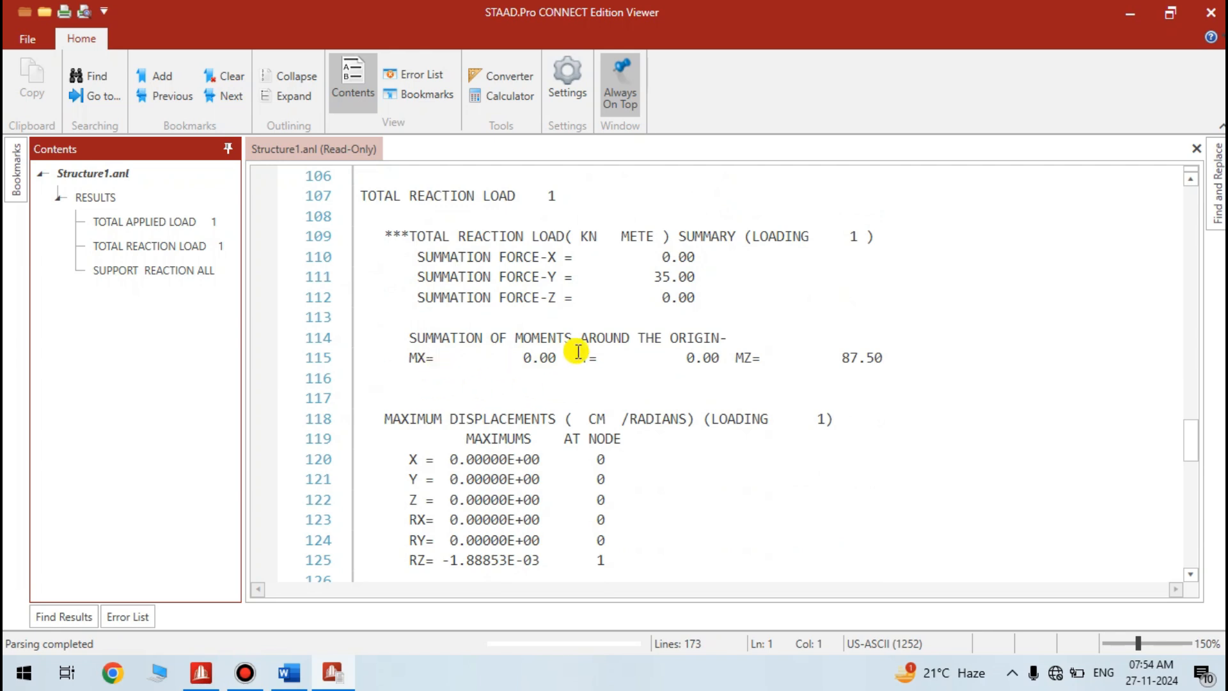
scroll(576, 352, down, 4)
scroll(563, 358, down, 11)
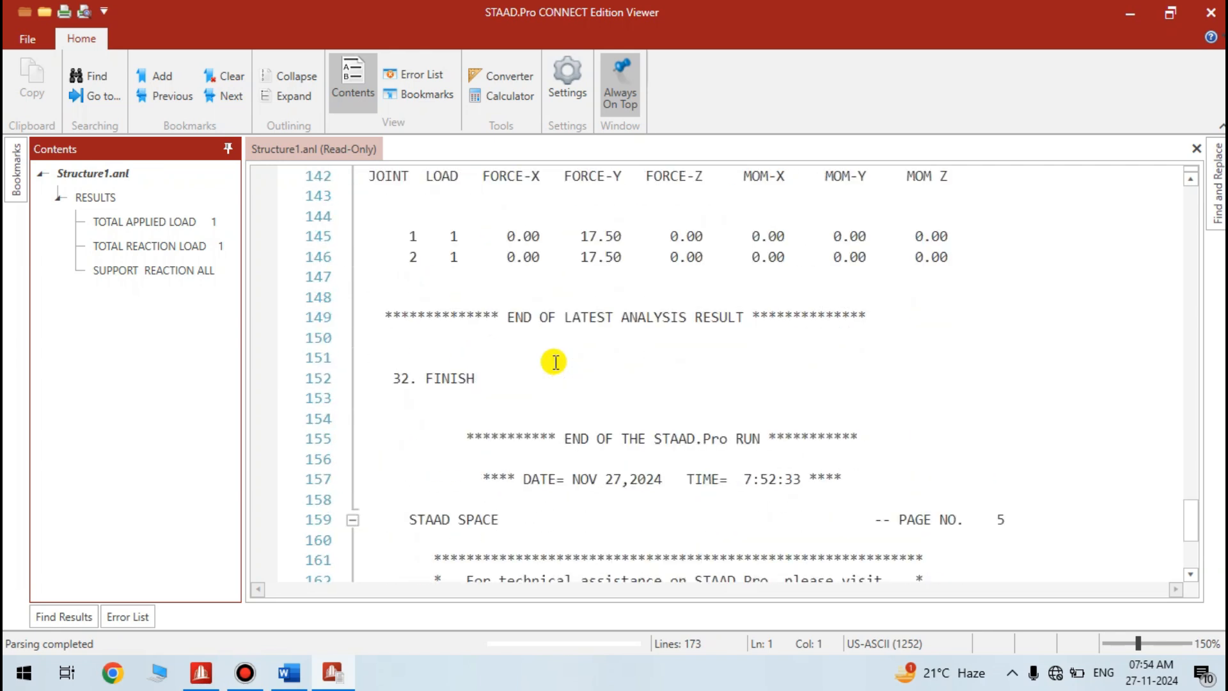
scroll(555, 362, down, 1)
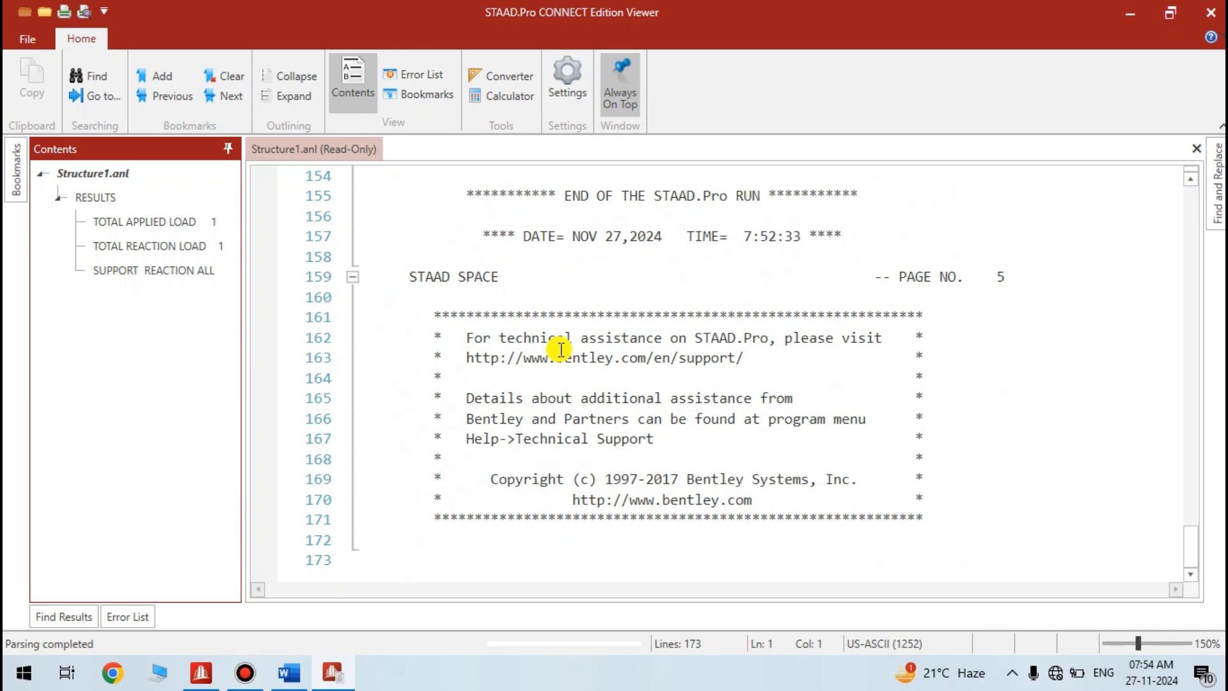
click(1214, 14)
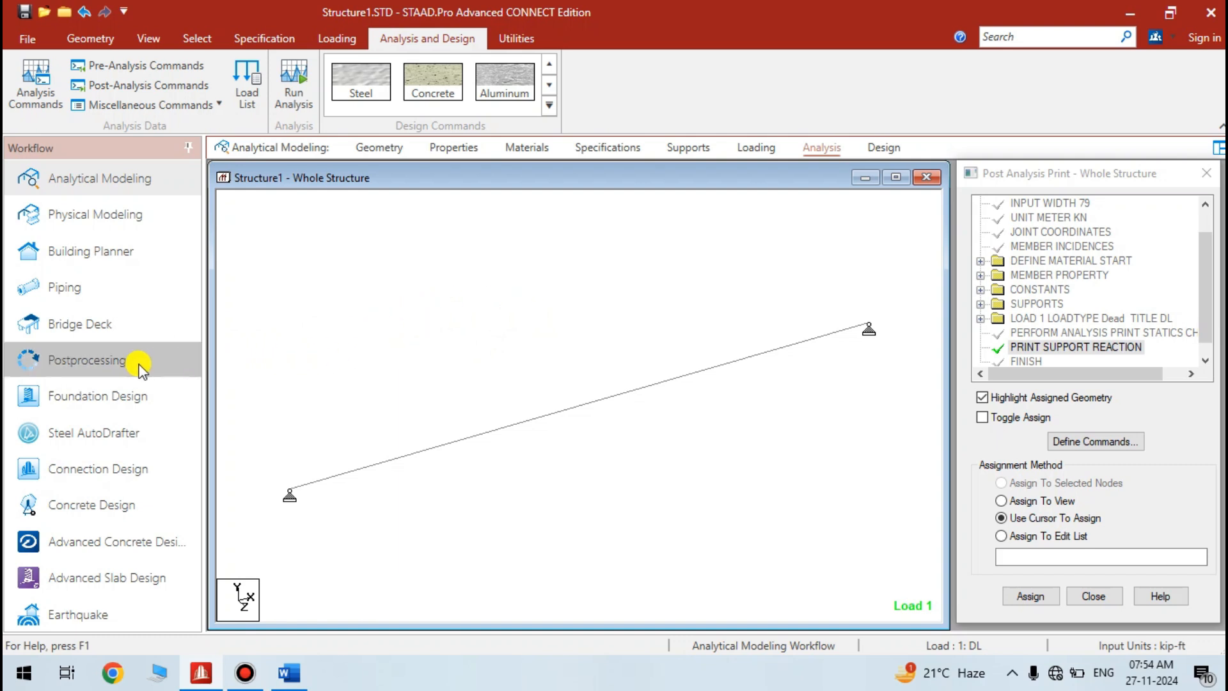
- Enter the Postprocessing workflow with load case 1 DL and display the beam's shear force FY diagram
click(104, 362)
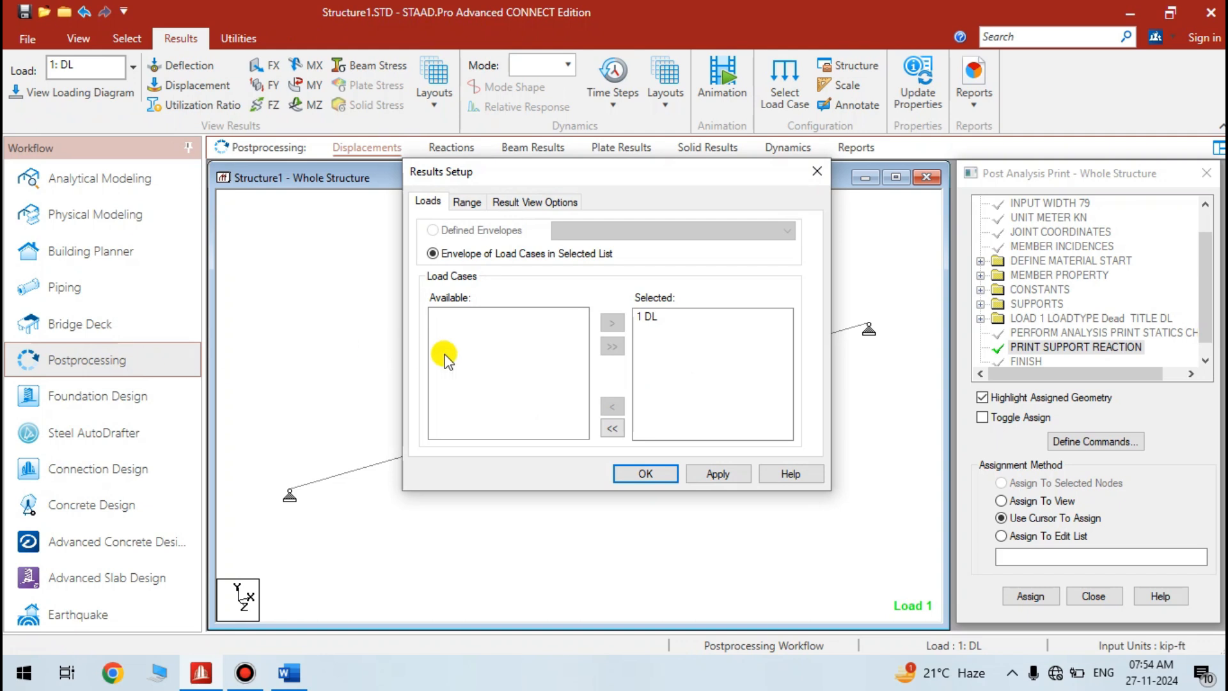
click(644, 472)
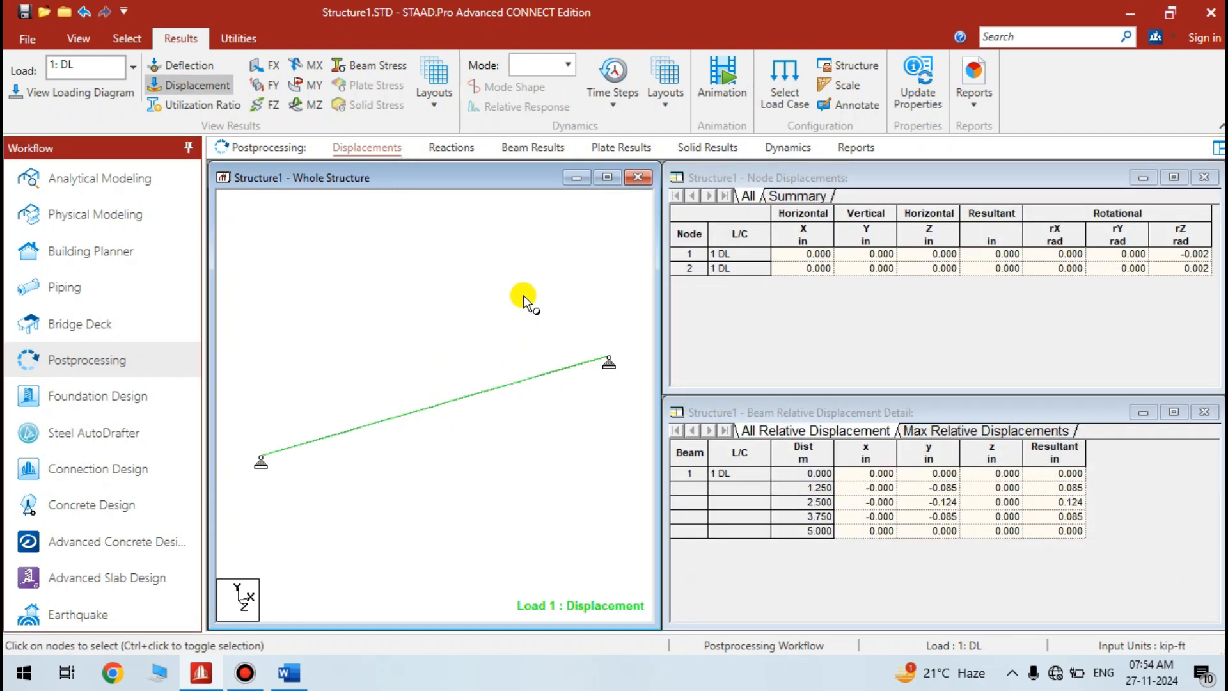
click(272, 86)
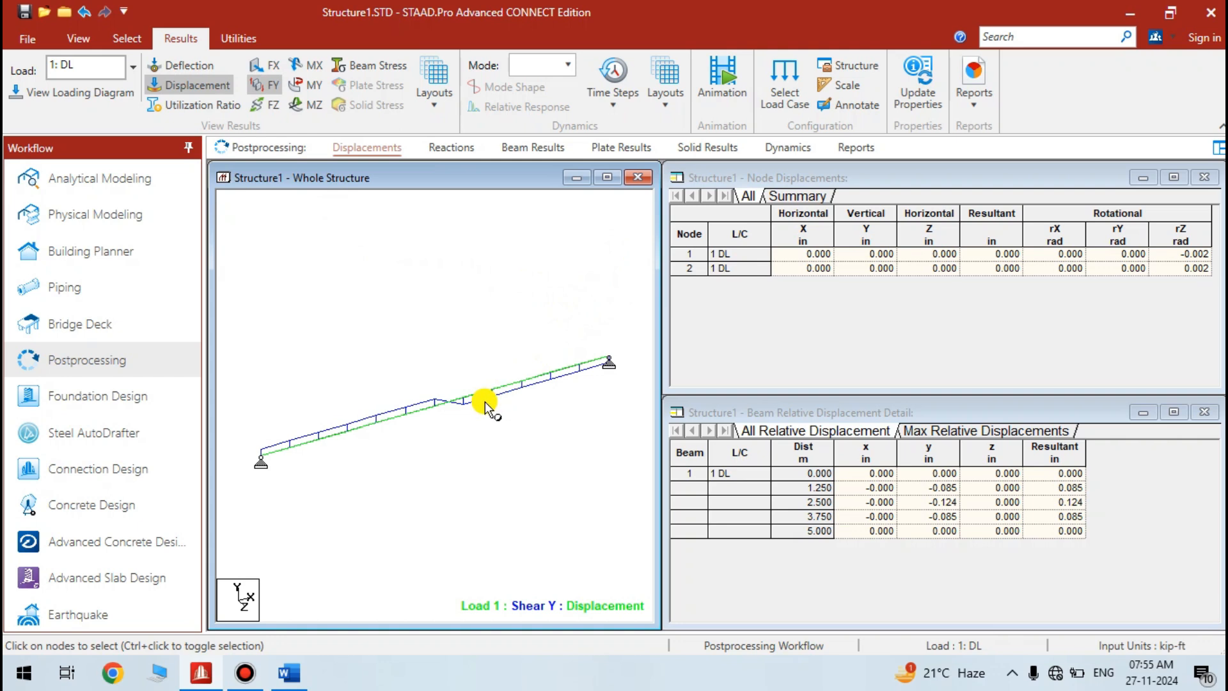
key(alt)
scroll(448, 409, up, 1)
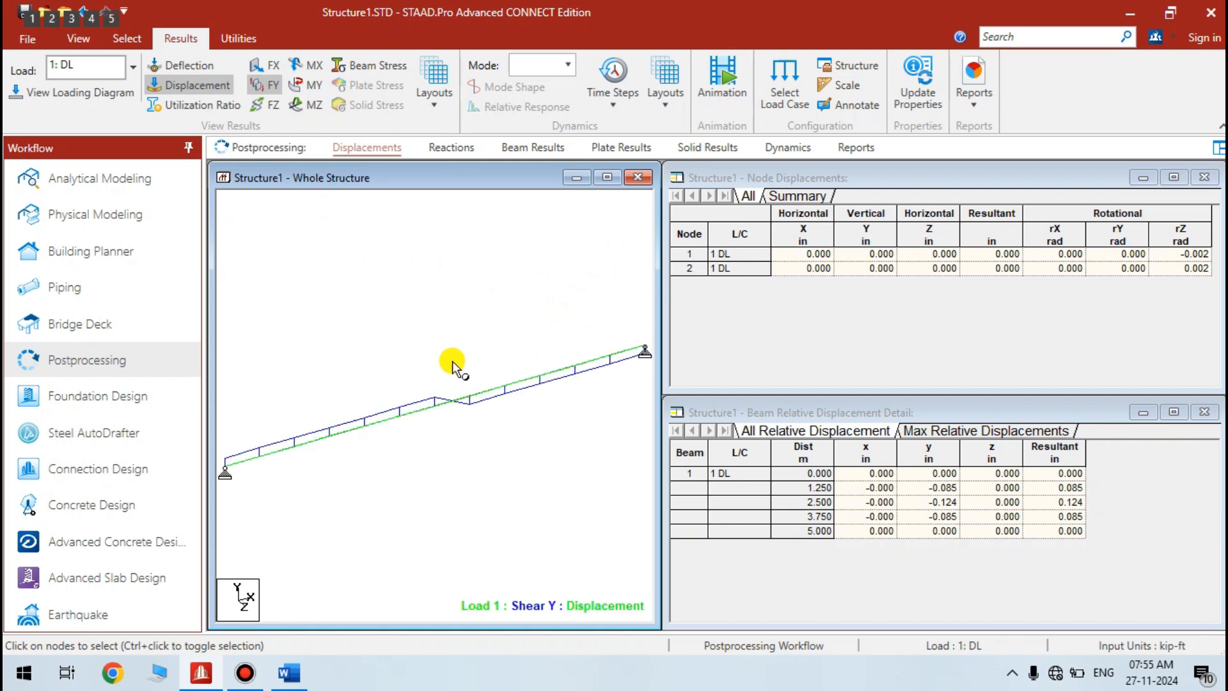
scroll(450, 414, up, 2)
scroll(467, 396, up, 2)
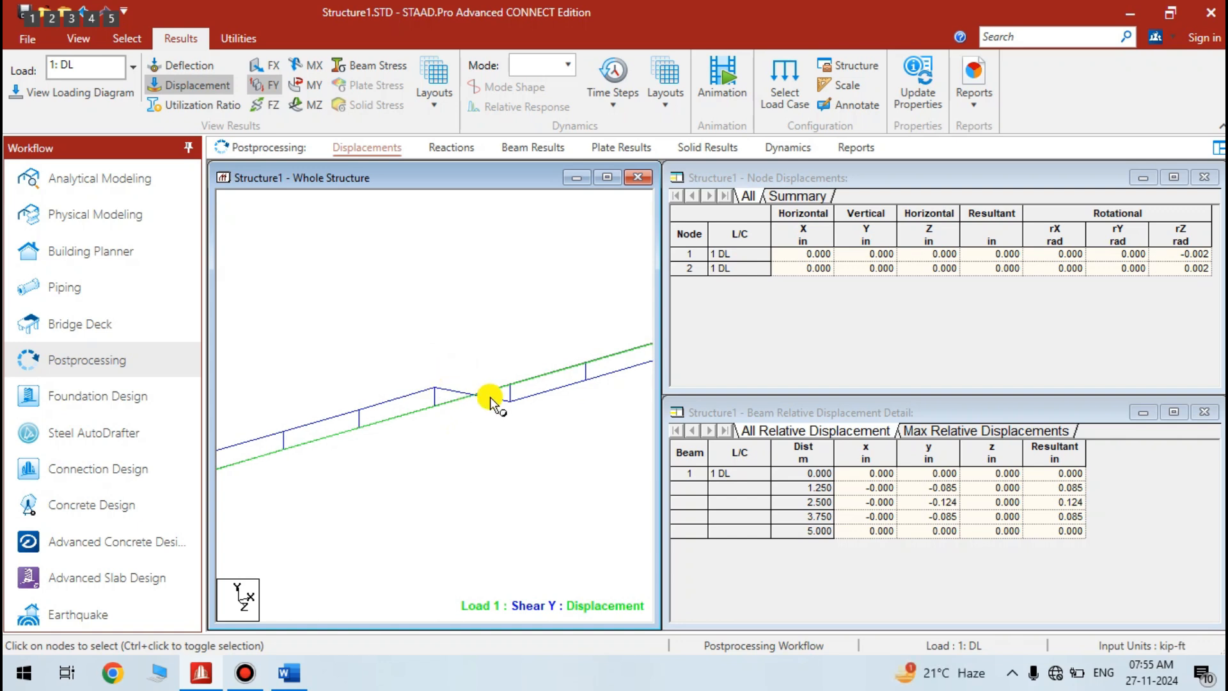
scroll(437, 385, up, 1)
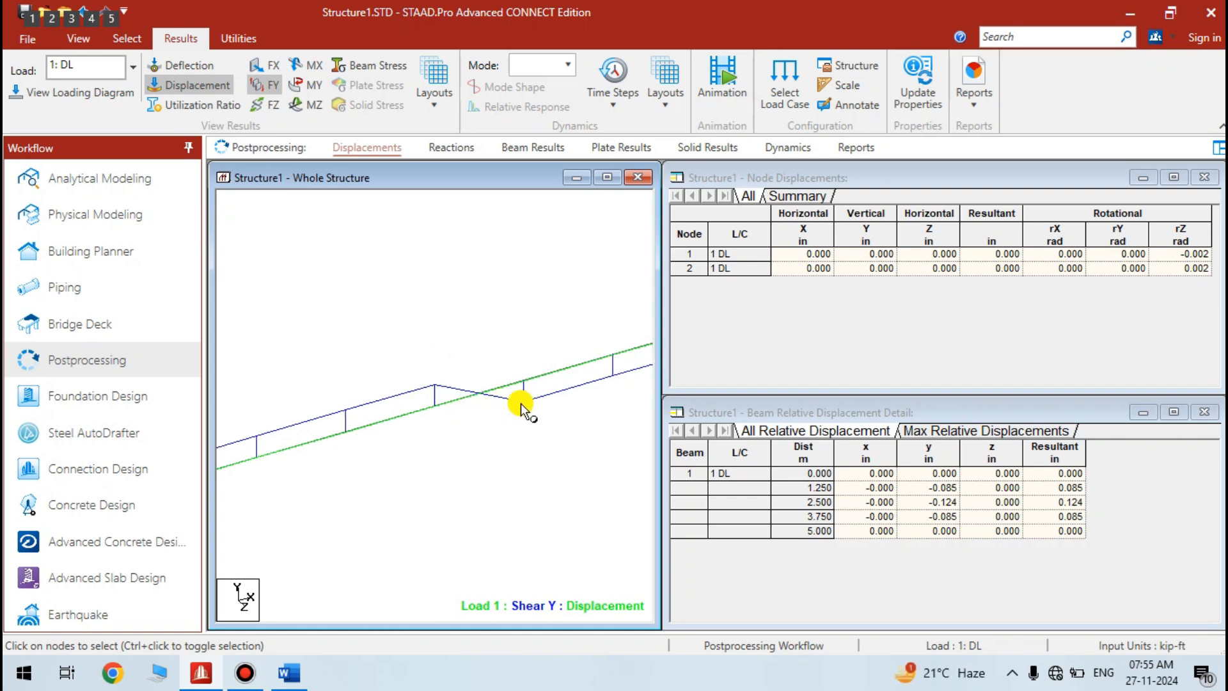
- Examine the shear force FY diagram along the beam, around midspan and at both supports
scroll(528, 402, up, 1)
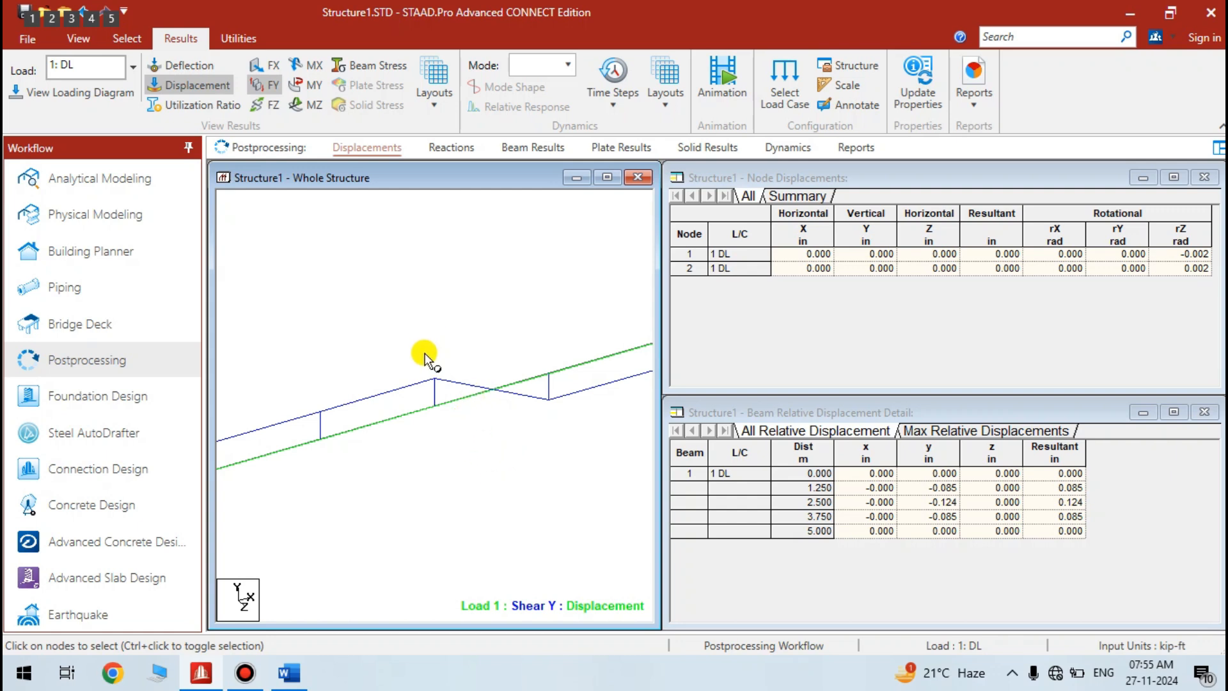
scroll(439, 416, down, 10)
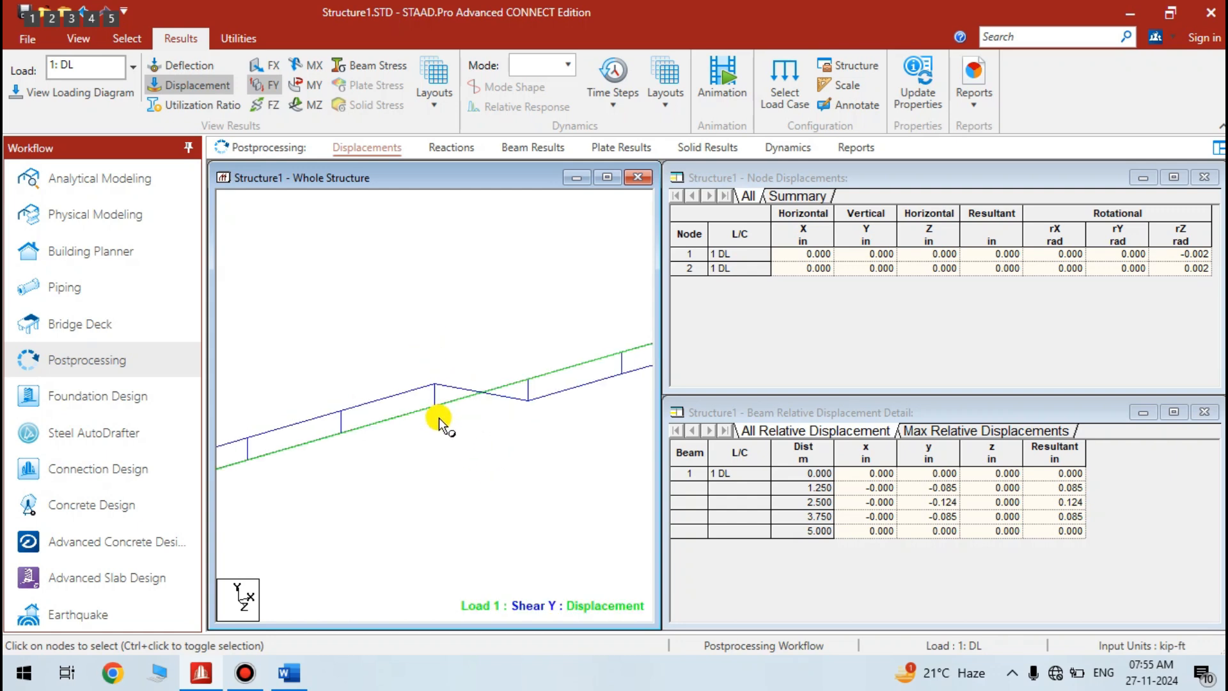
scroll(439, 417, down, 15)
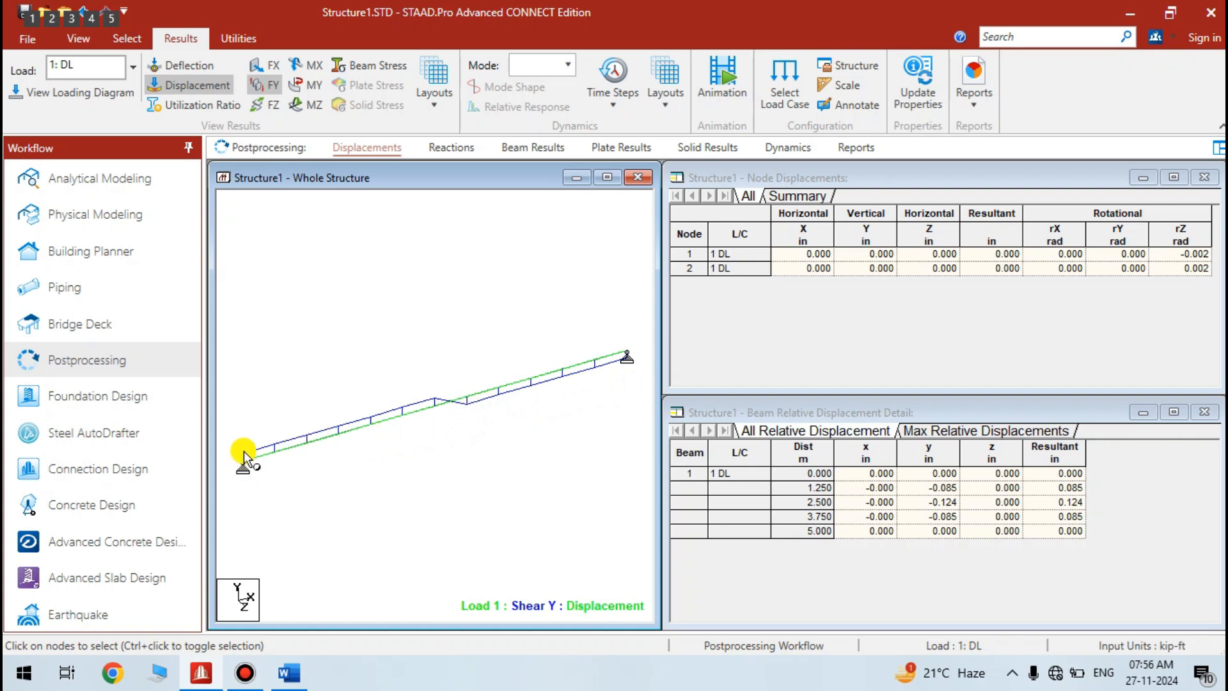
scroll(474, 398, up, 4)
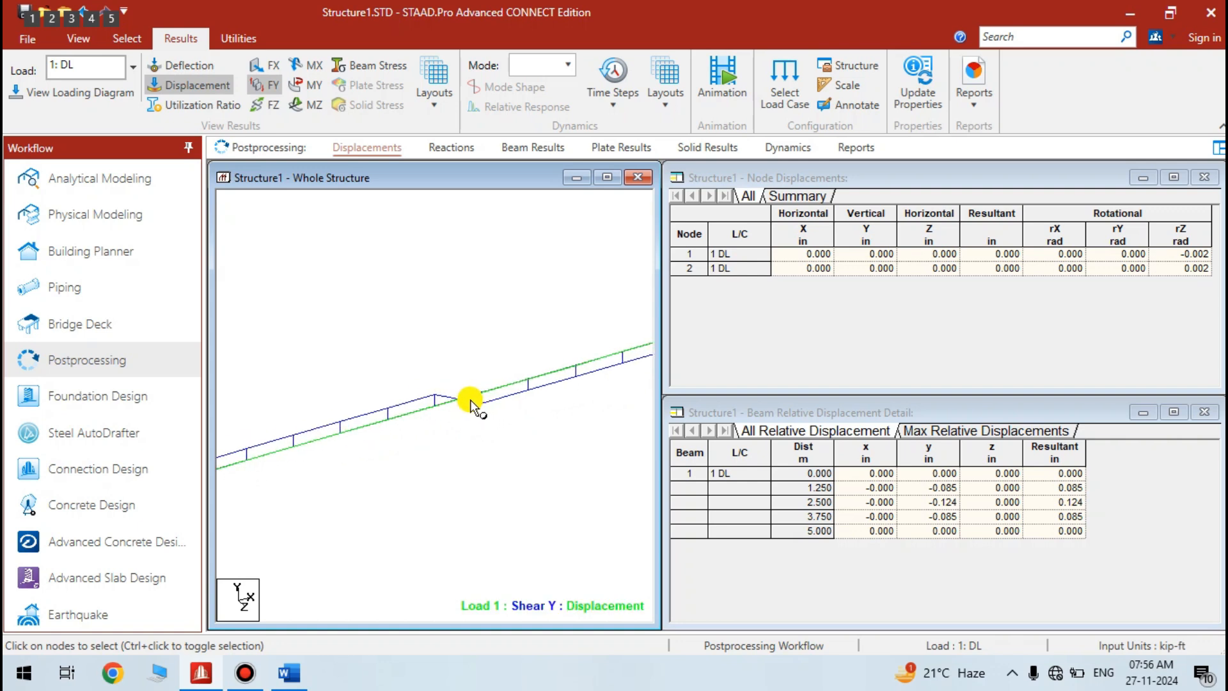
scroll(504, 399, up, 3)
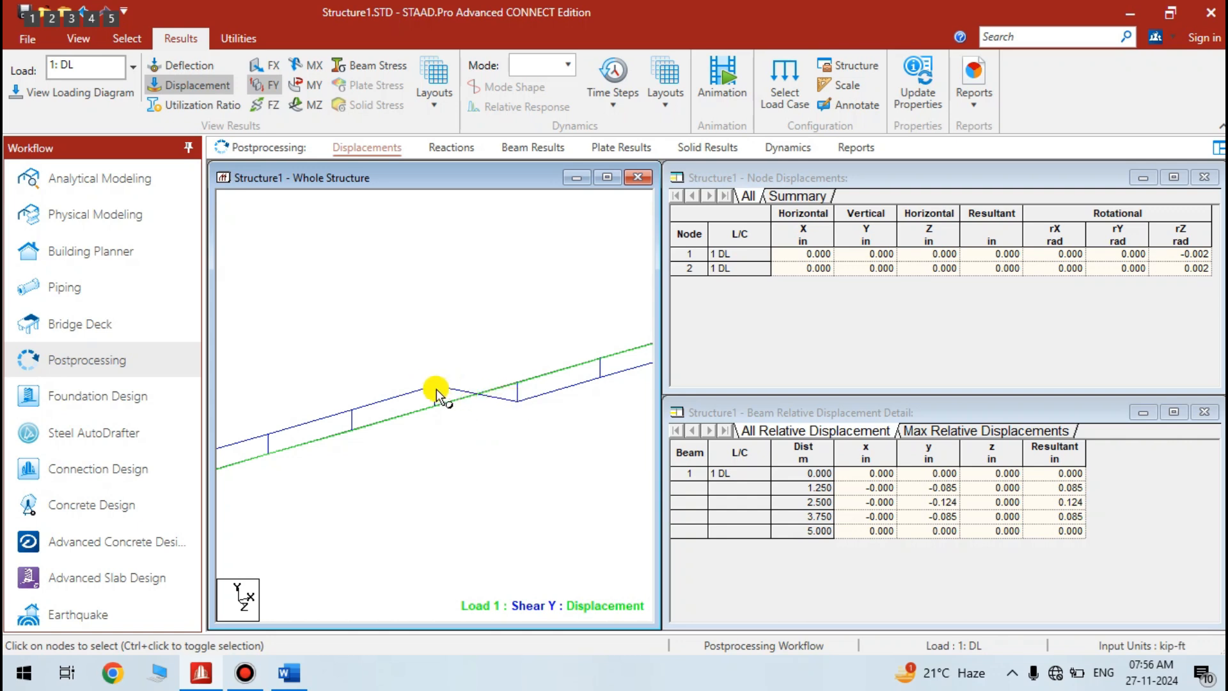
scroll(518, 391, up, 2)
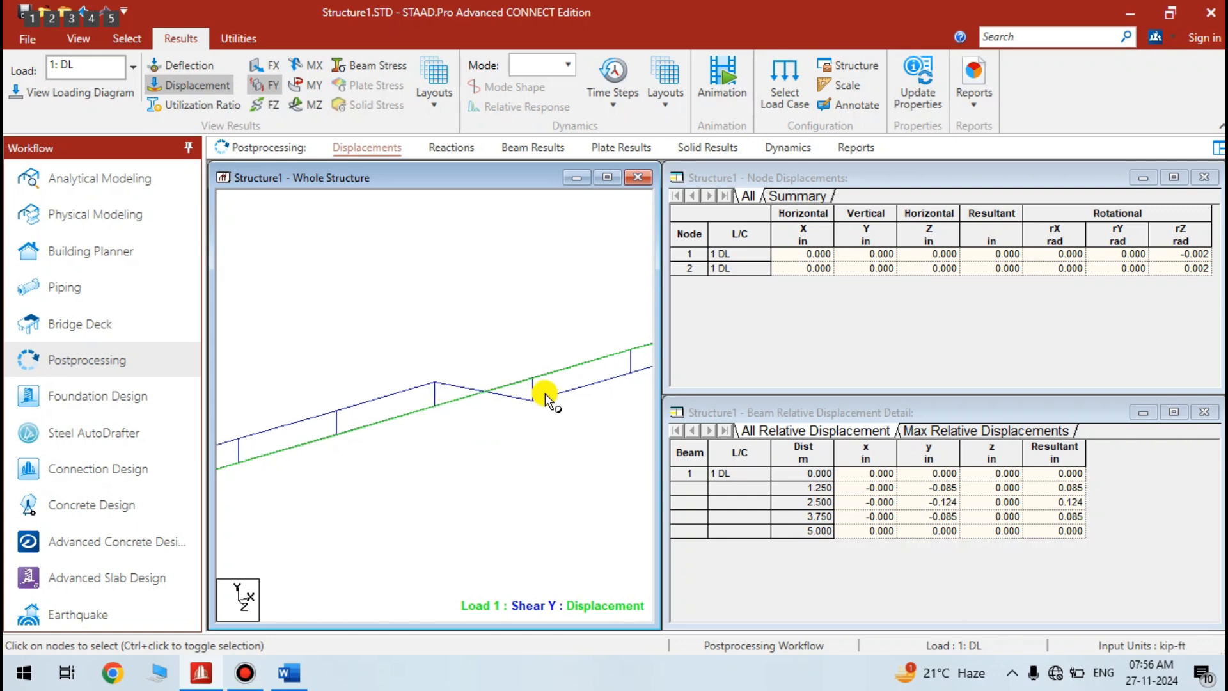
scroll(476, 386, up, 1)
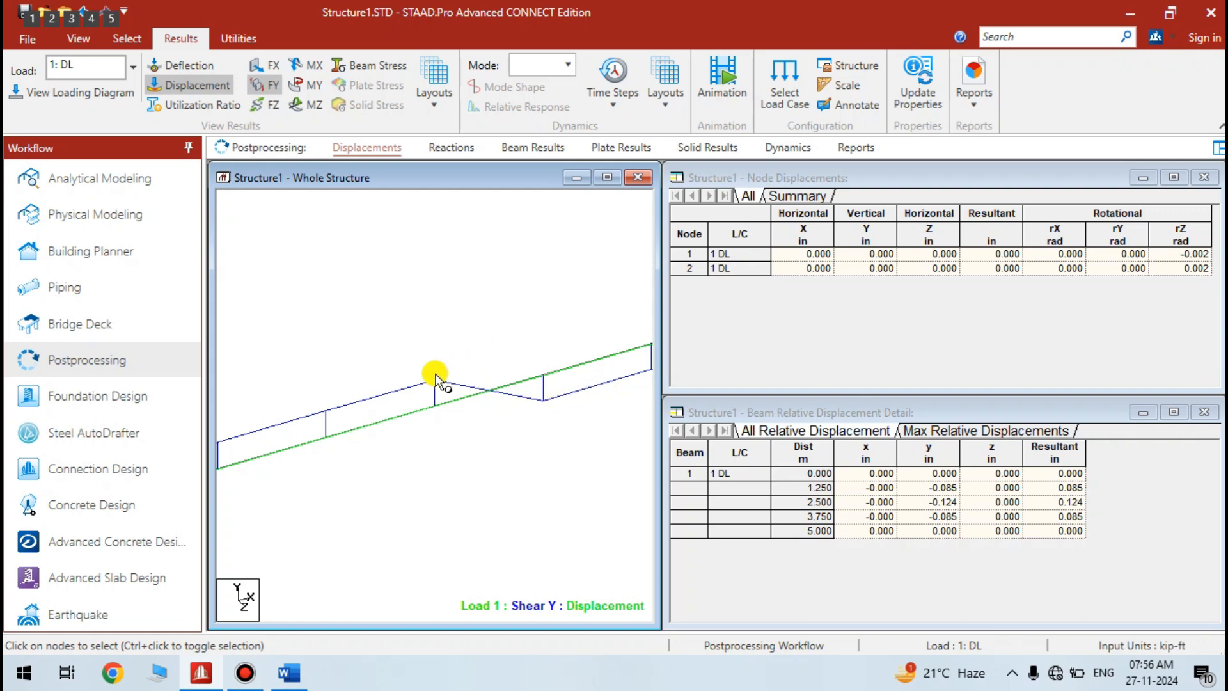
scroll(470, 374, down, 5)
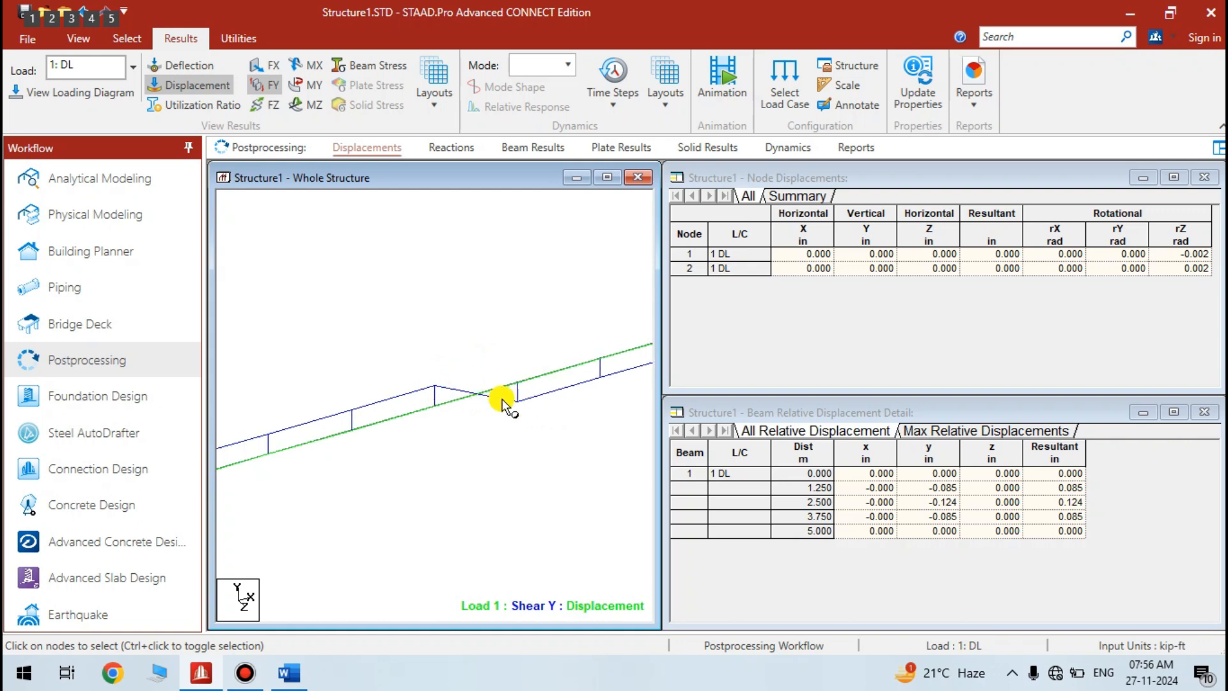
scroll(483, 402, down, 2)
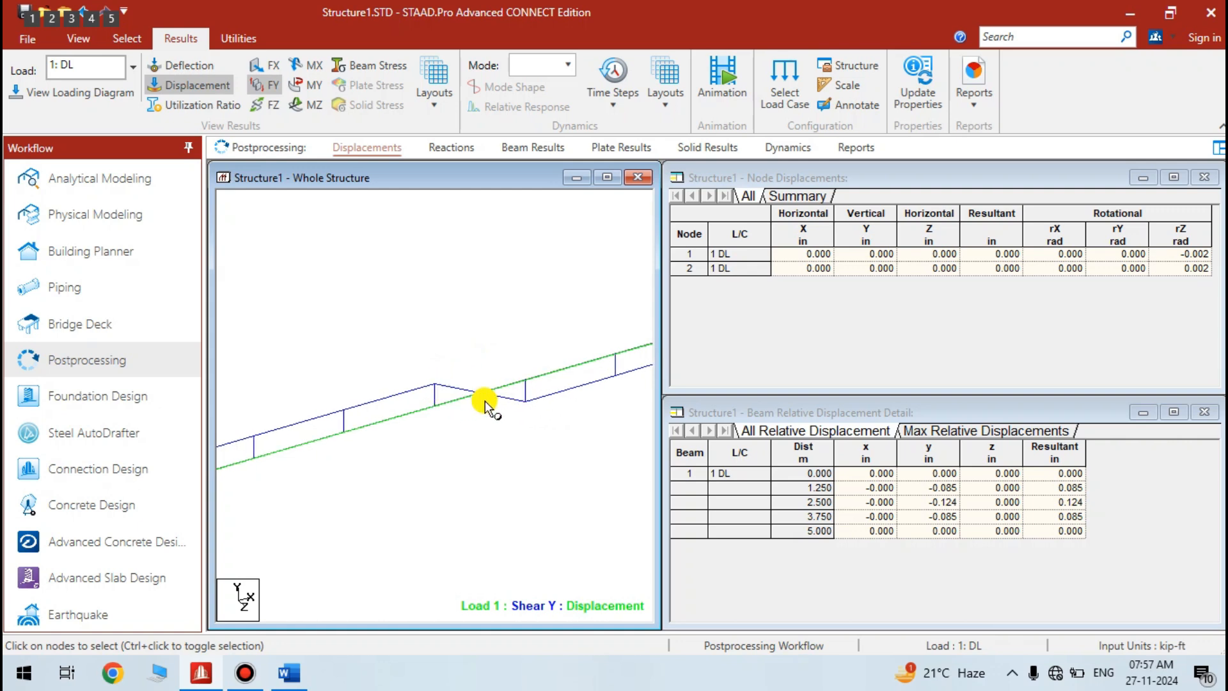
scroll(493, 346, down, 4)
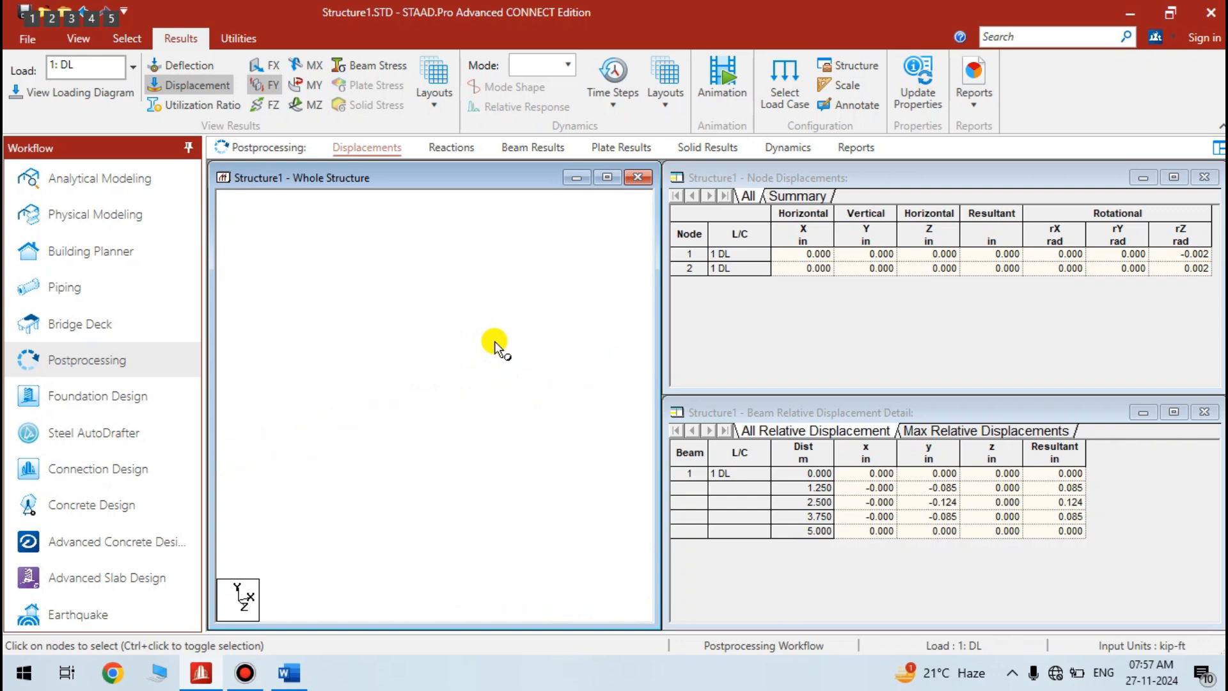
scroll(508, 355, up, 3)
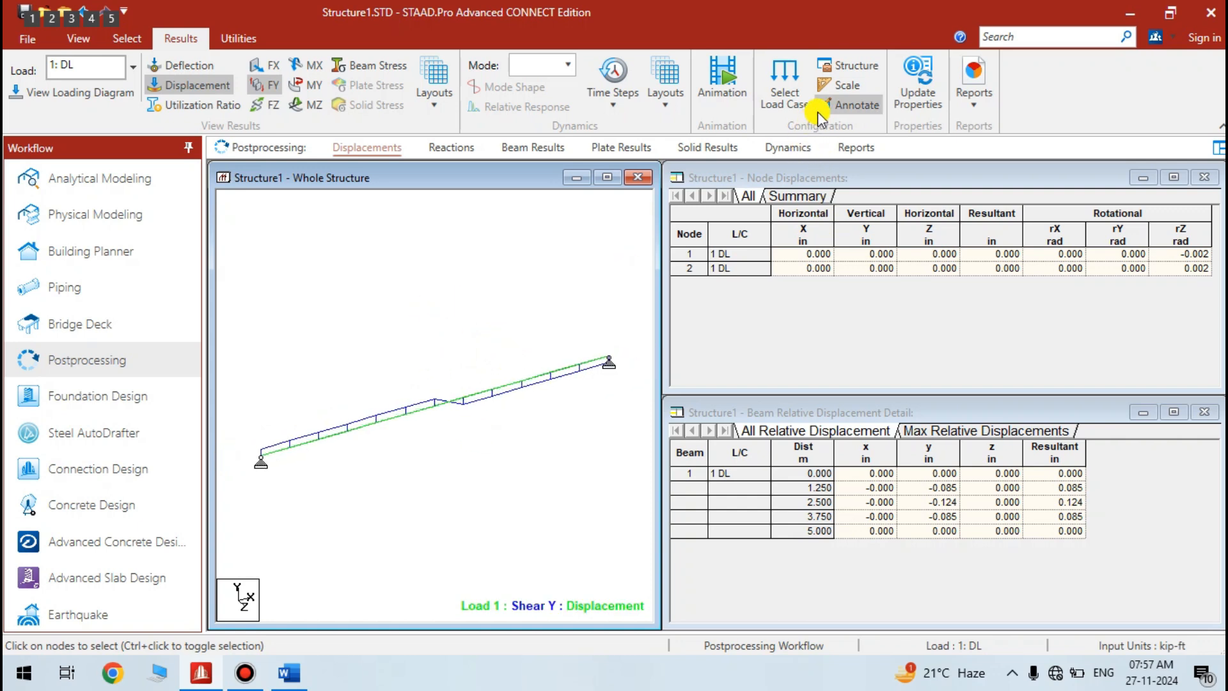
- Set the Shear Y result scale to 15 kN per m with changes applied immediately, and accept the diagram settings
click(829, 85)
drag(702, 55, 1001, 56)
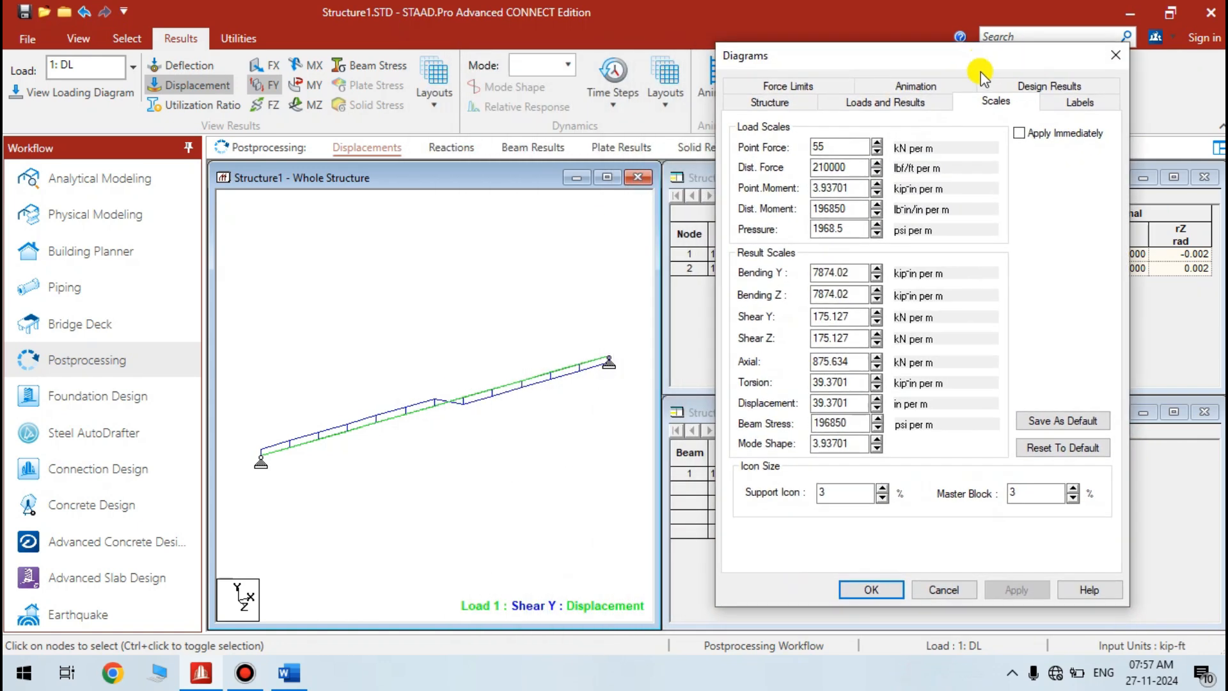
click(1020, 135)
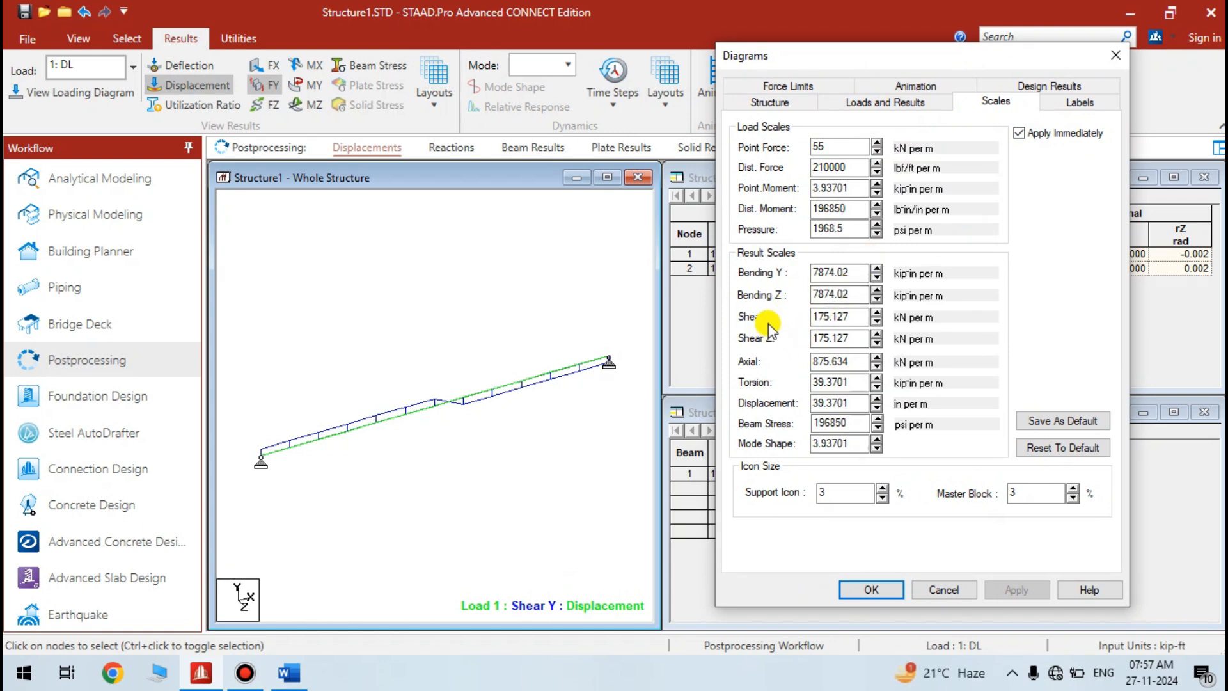
click(877, 312)
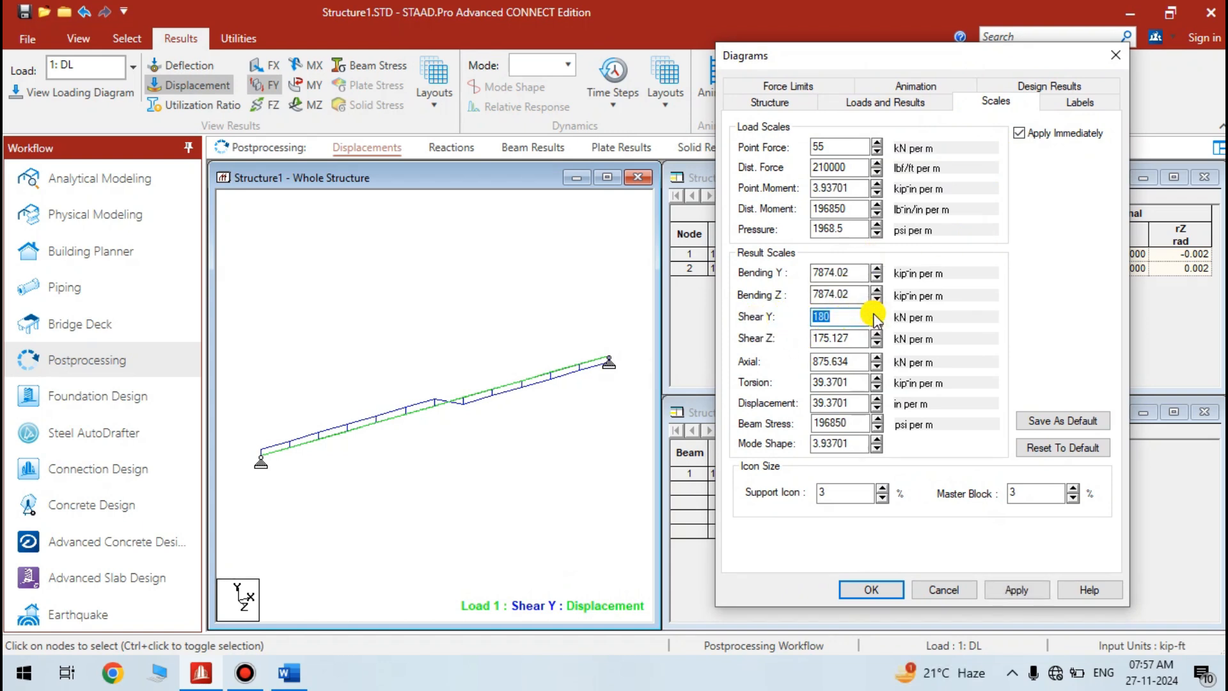
click(875, 321)
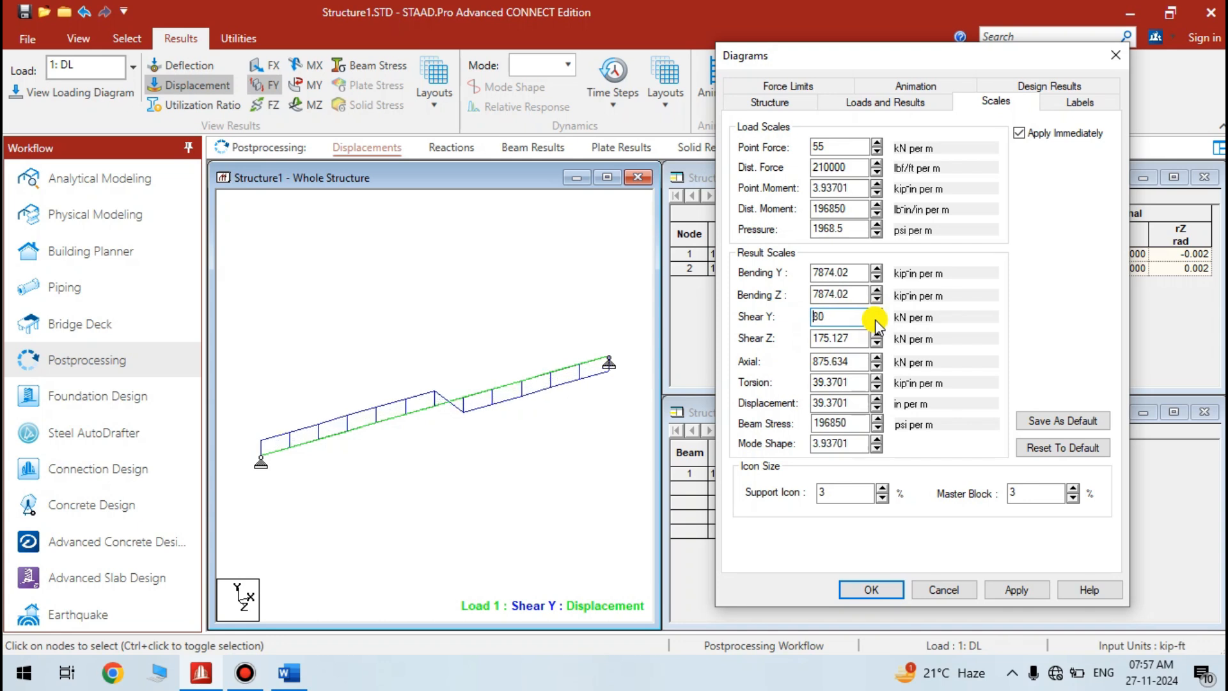
click(875, 320)
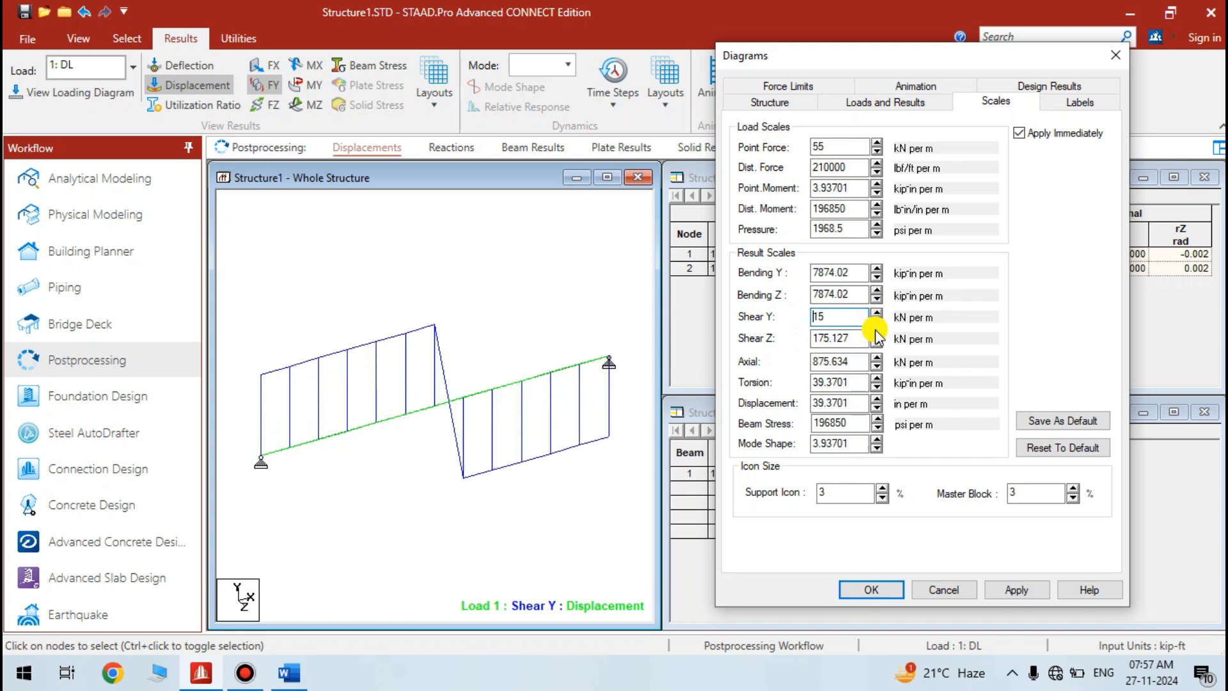
click(872, 589)
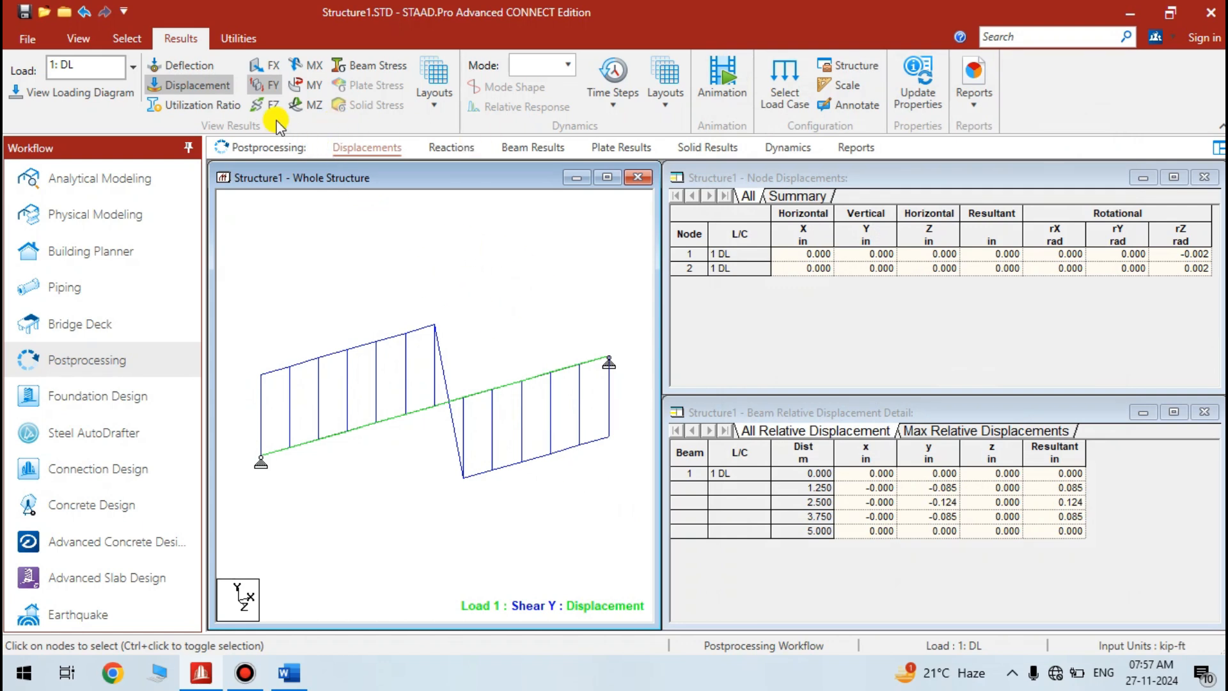
- Replace the shear diagram with the bending moment MZ diagram and set its Bending Z scale to 200 kip-in per m, applied immediately
click(268, 87)
click(307, 104)
click(842, 85)
drag(623, 63, 902, 55)
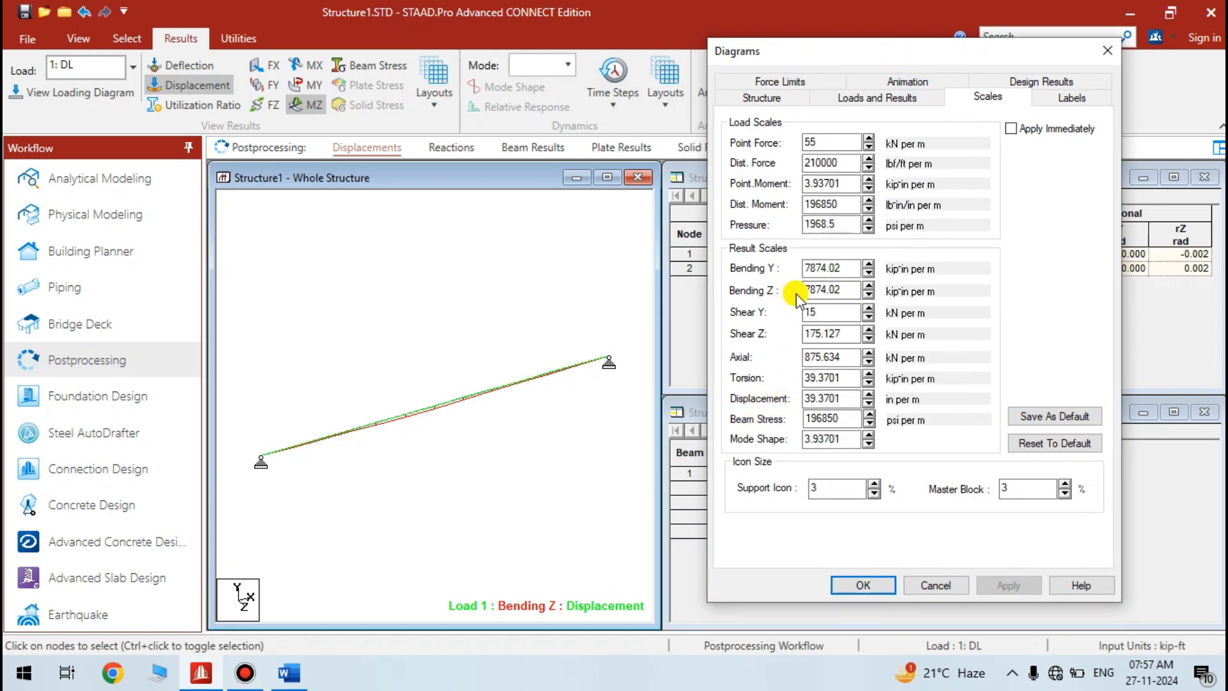
double_click(849, 289)
text(7700)
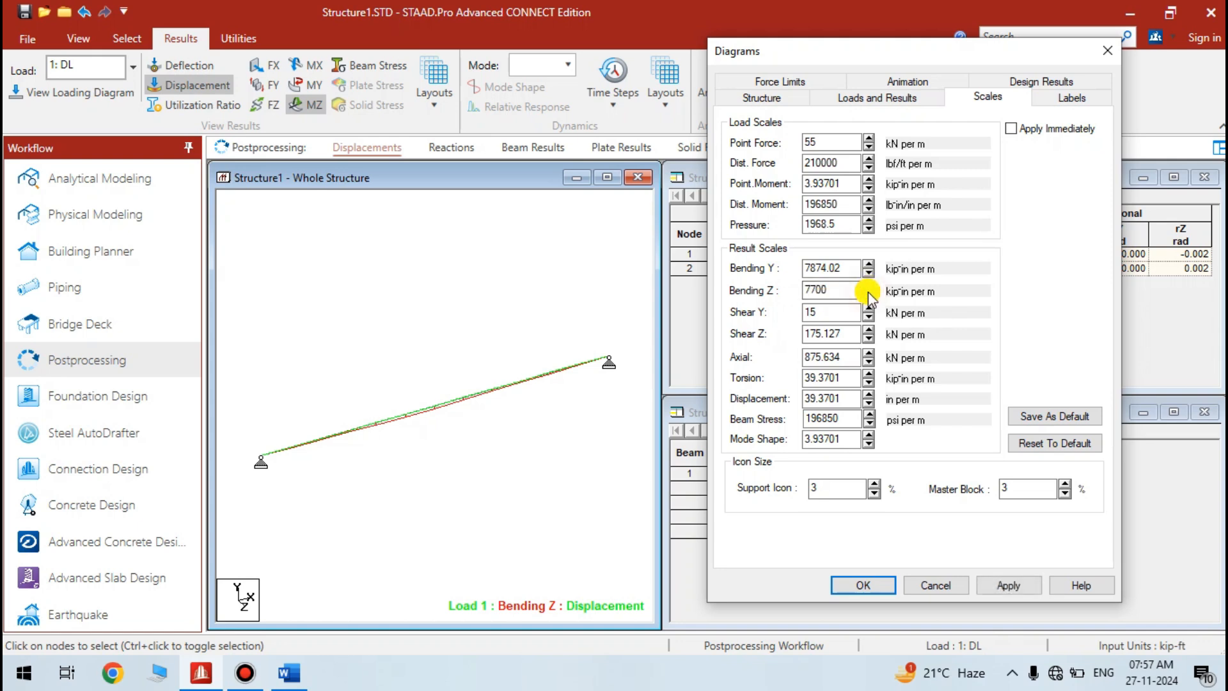
click(867, 292)
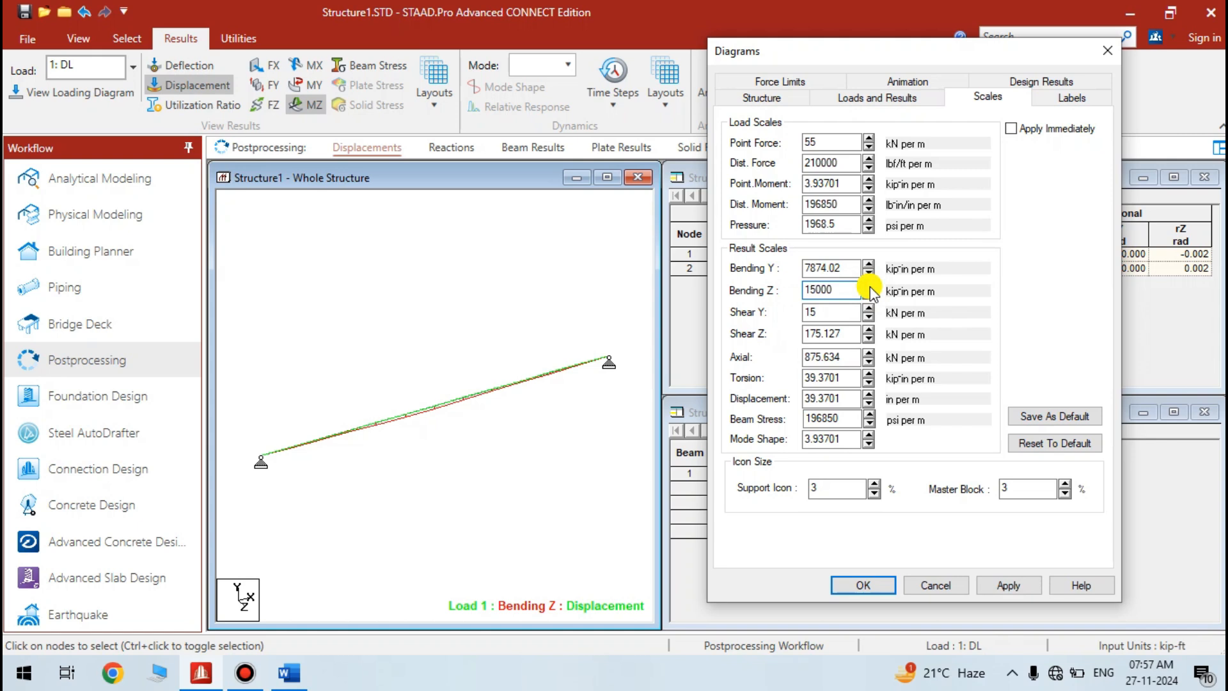
click(1012, 128)
click(868, 286)
click(868, 296)
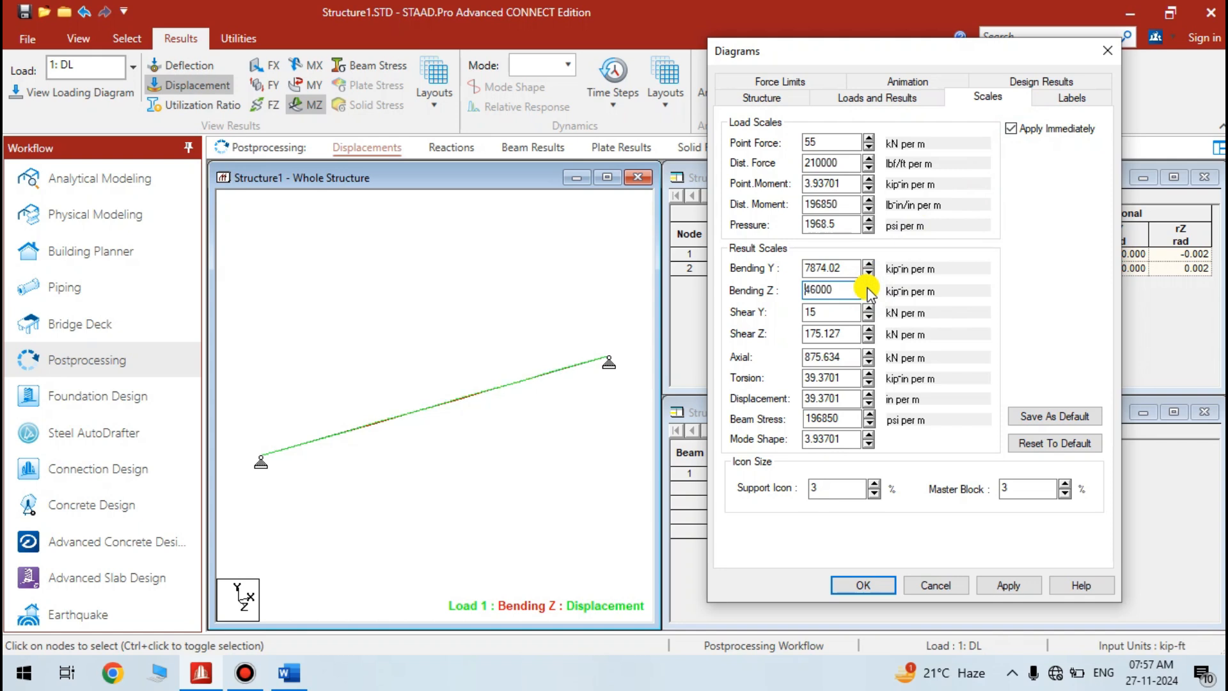
click(870, 297)
click(869, 297)
click(870, 297)
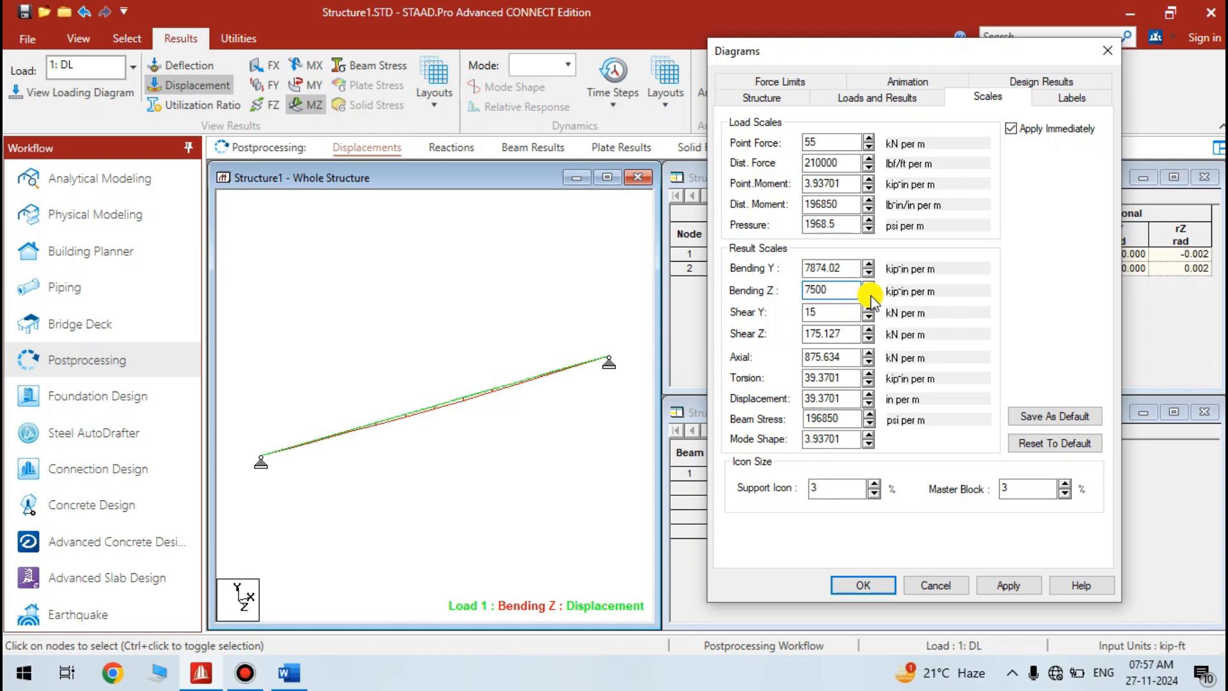
click(870, 297)
click(869, 297)
click(869, 297)
click(869, 297)
click(869, 297)
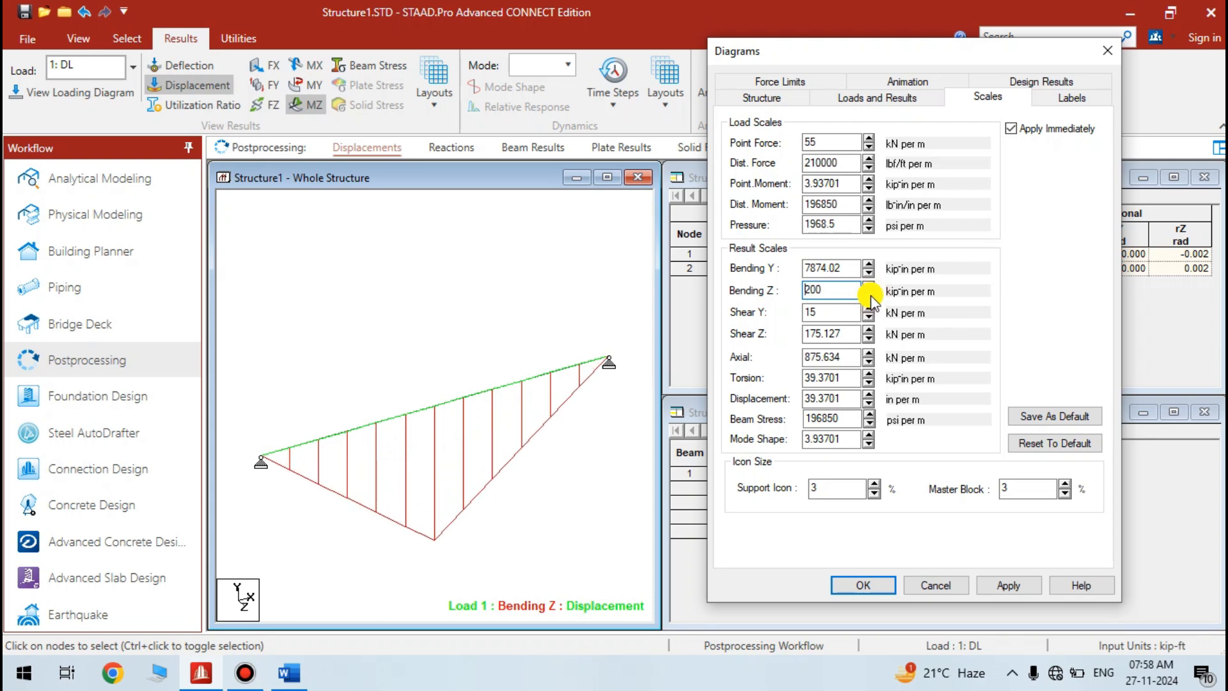
click(863, 582)
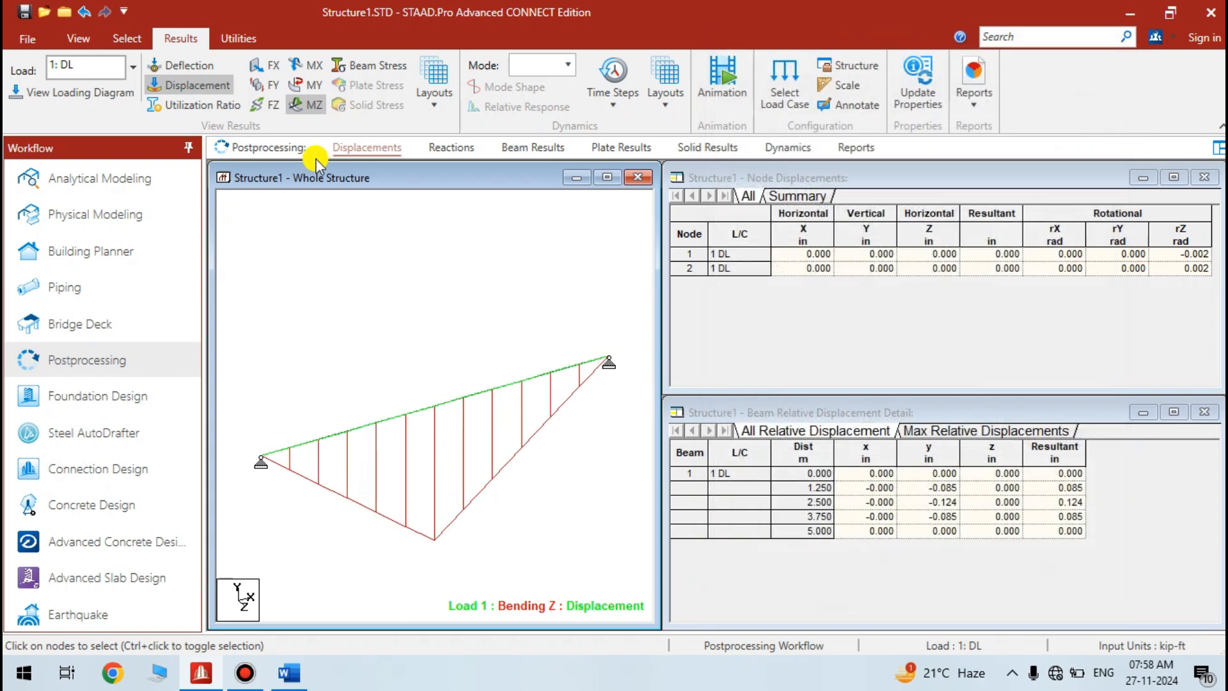
- Show the rescaled shear FY and bending moment MZ diagrams in turn, and leave both hidden
click(298, 105)
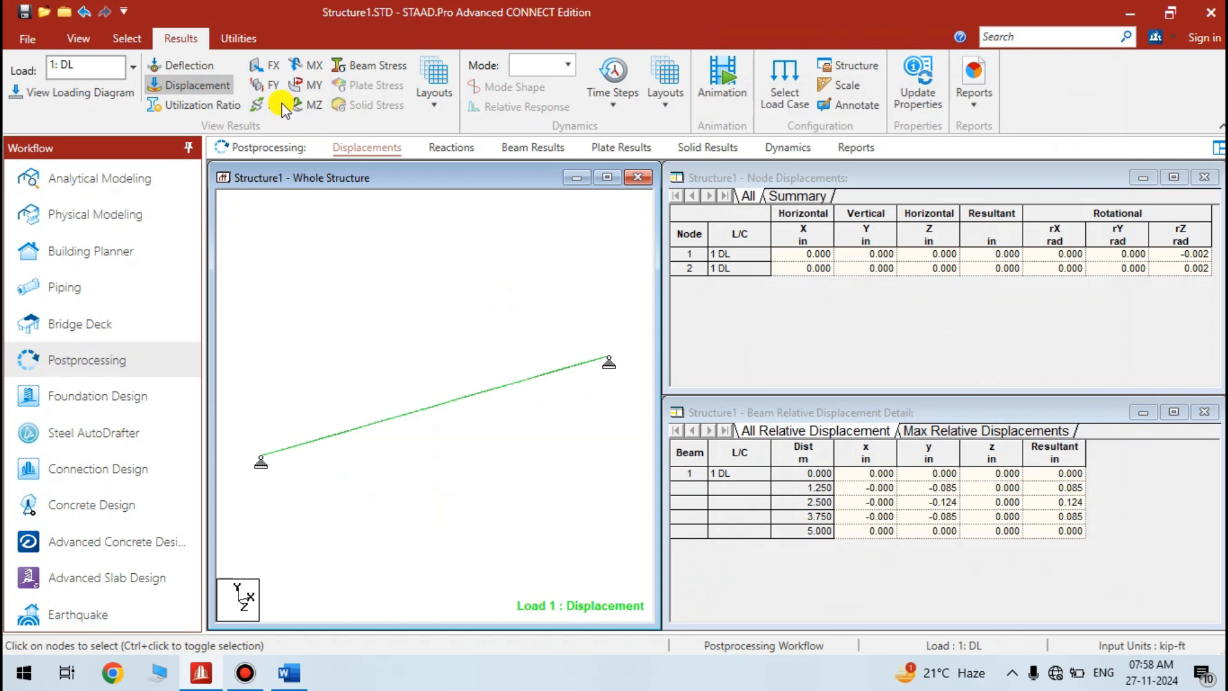
click(268, 85)
click(269, 85)
click(316, 106)
click(314, 104)
- Review the support reactions, the beam force results and the beam's maximum bending moment and maximum shear force tables
click(451, 150)
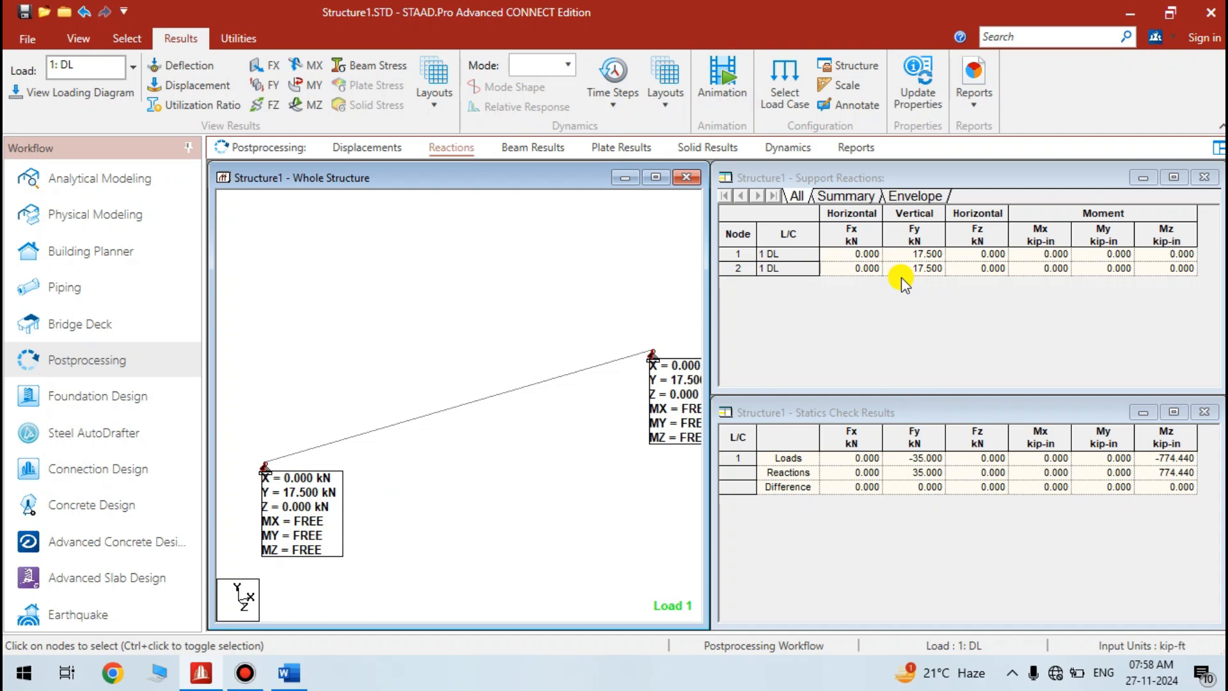
click(523, 149)
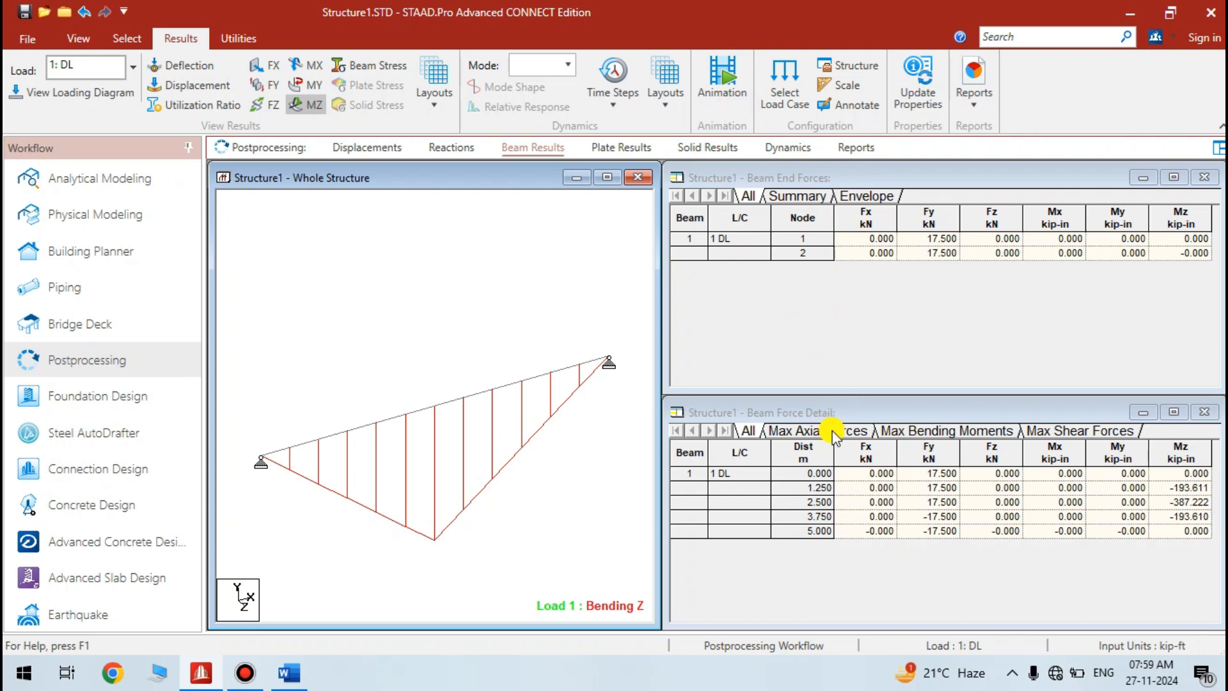
click(942, 432)
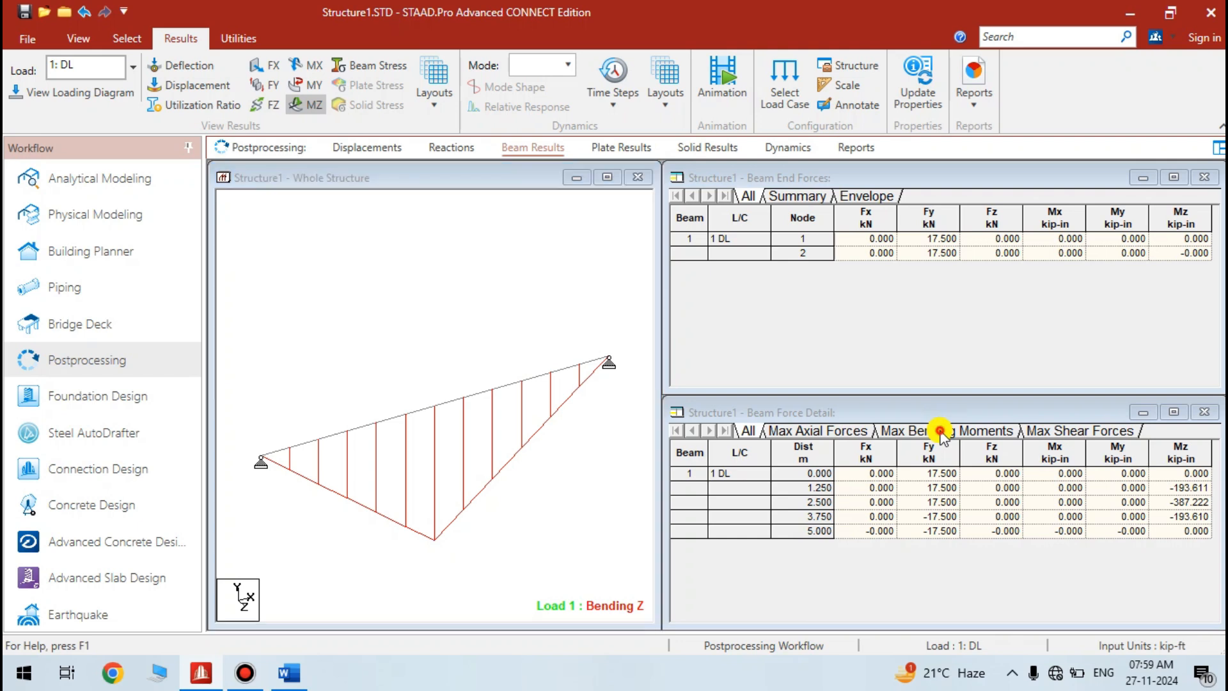
click(750, 431)
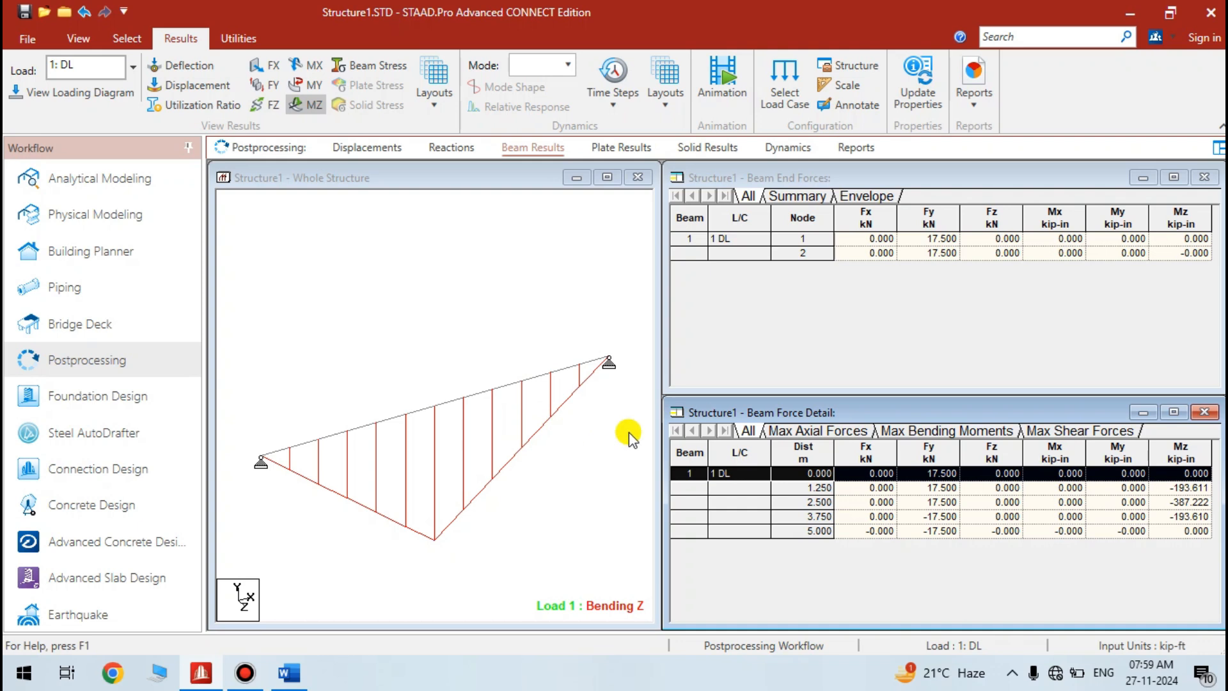
click(948, 432)
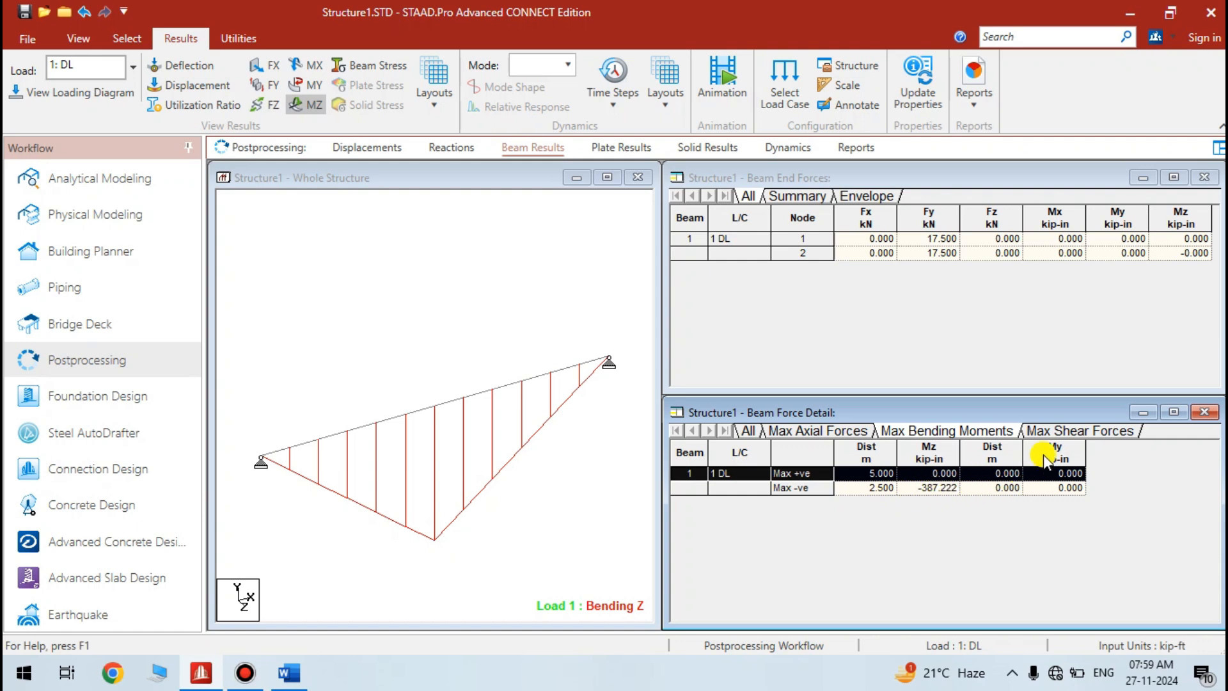
click(1068, 432)
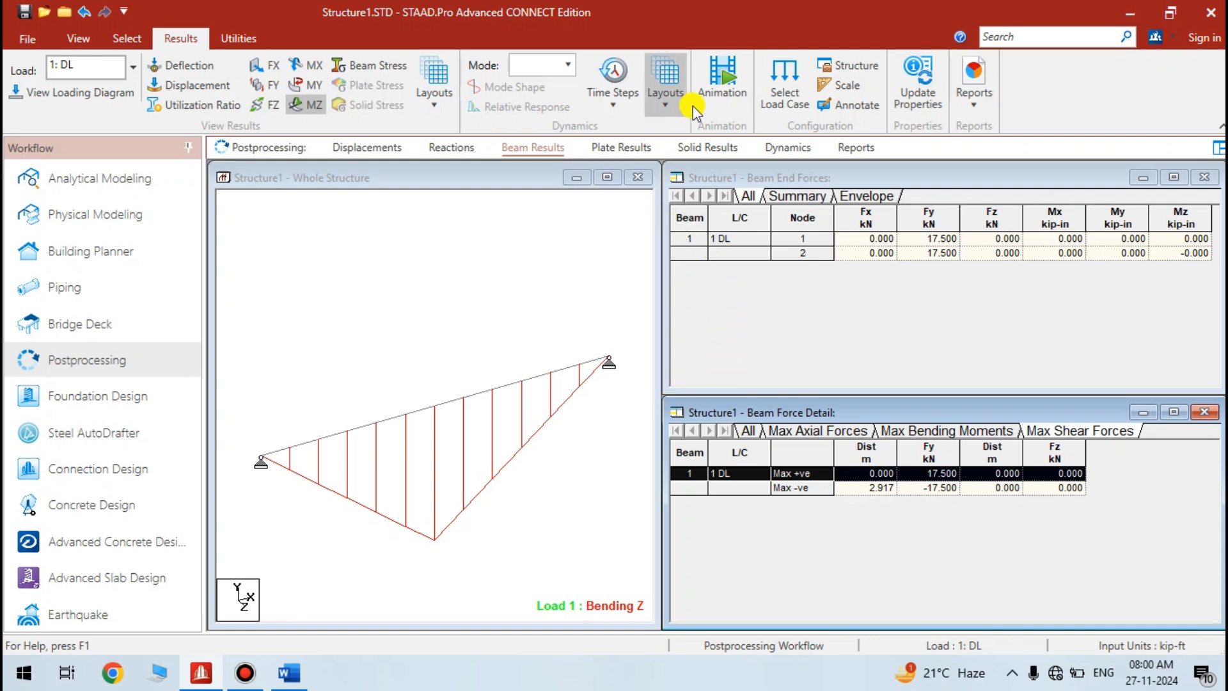
- Show the beam's displacement results and set the Displacement result scale to 0.3 in per m with changes applied immediately
click(363, 148)
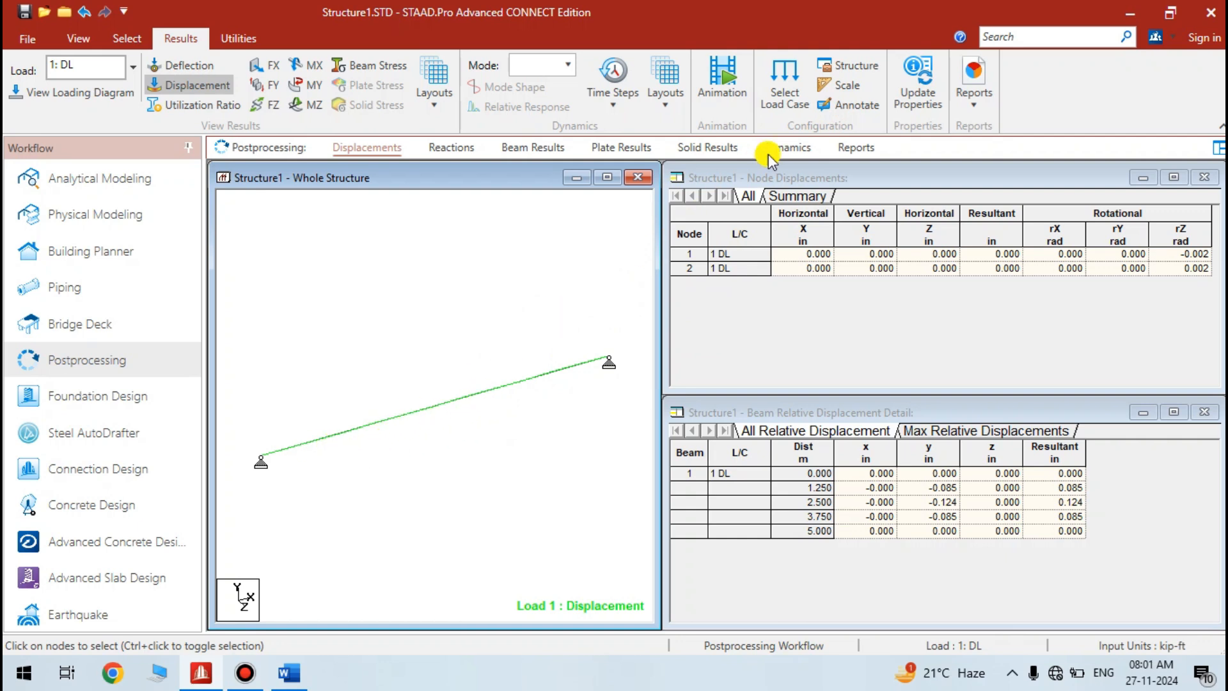
click(843, 85)
drag(672, 60, 1024, 66)
click(1065, 139)
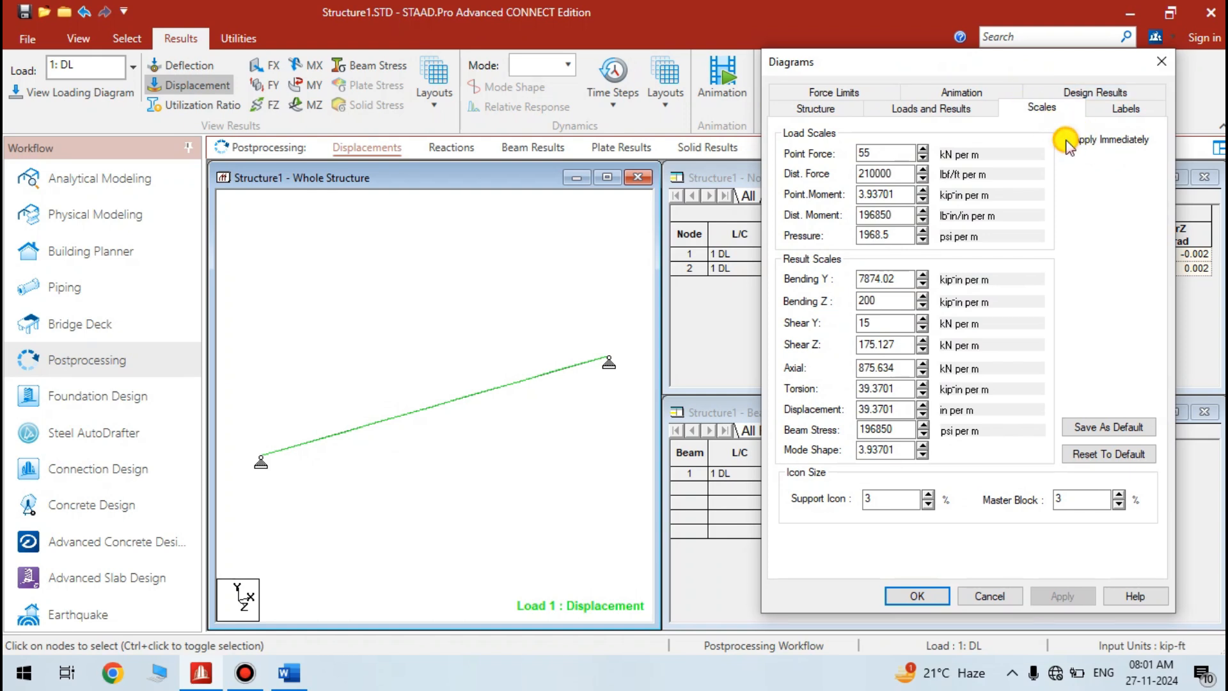
click(923, 404)
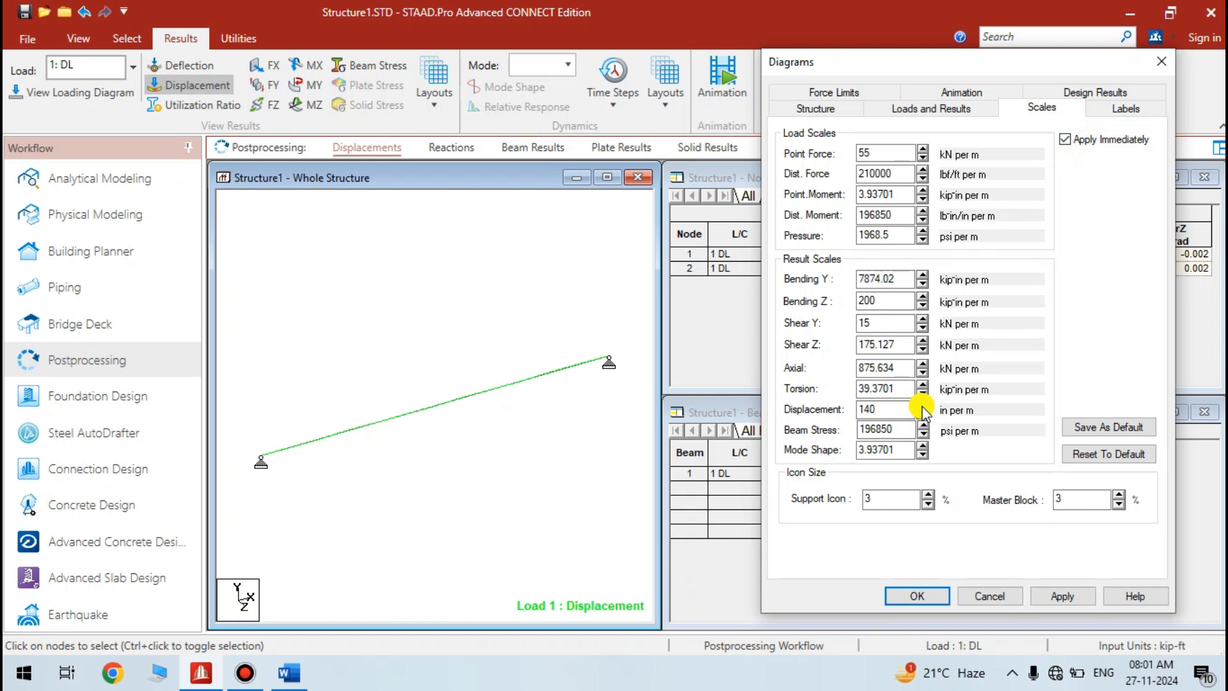
click(922, 415)
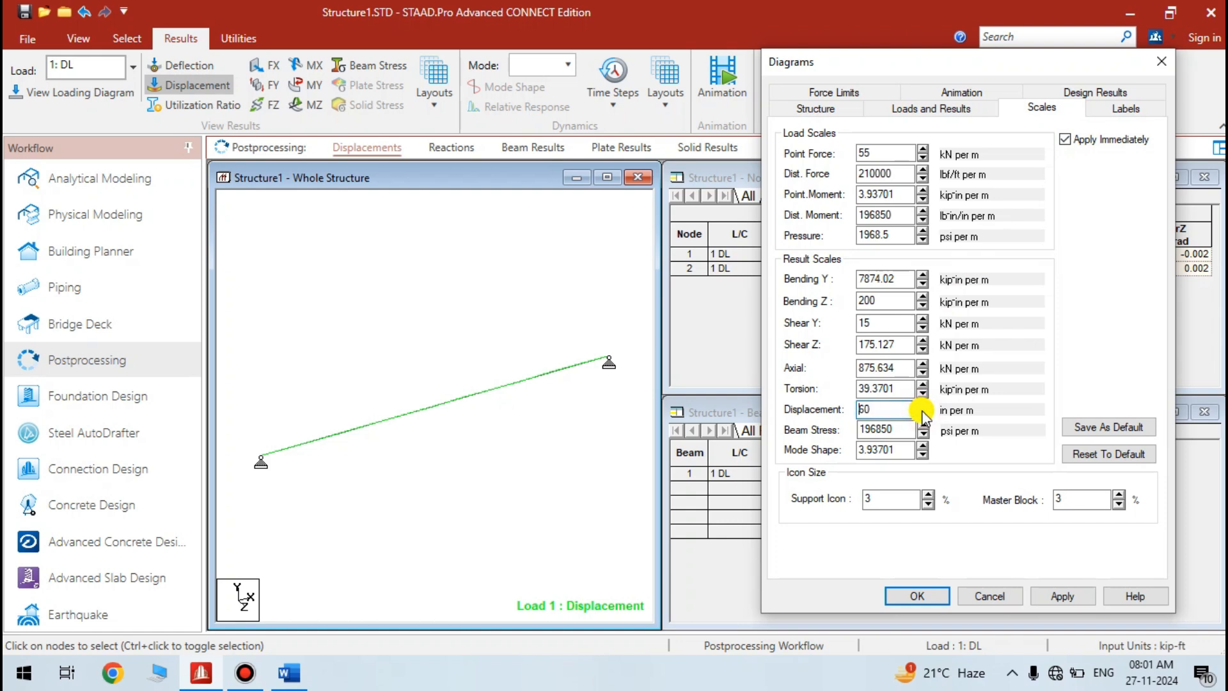
click(923, 414)
click(922, 415)
click(923, 415)
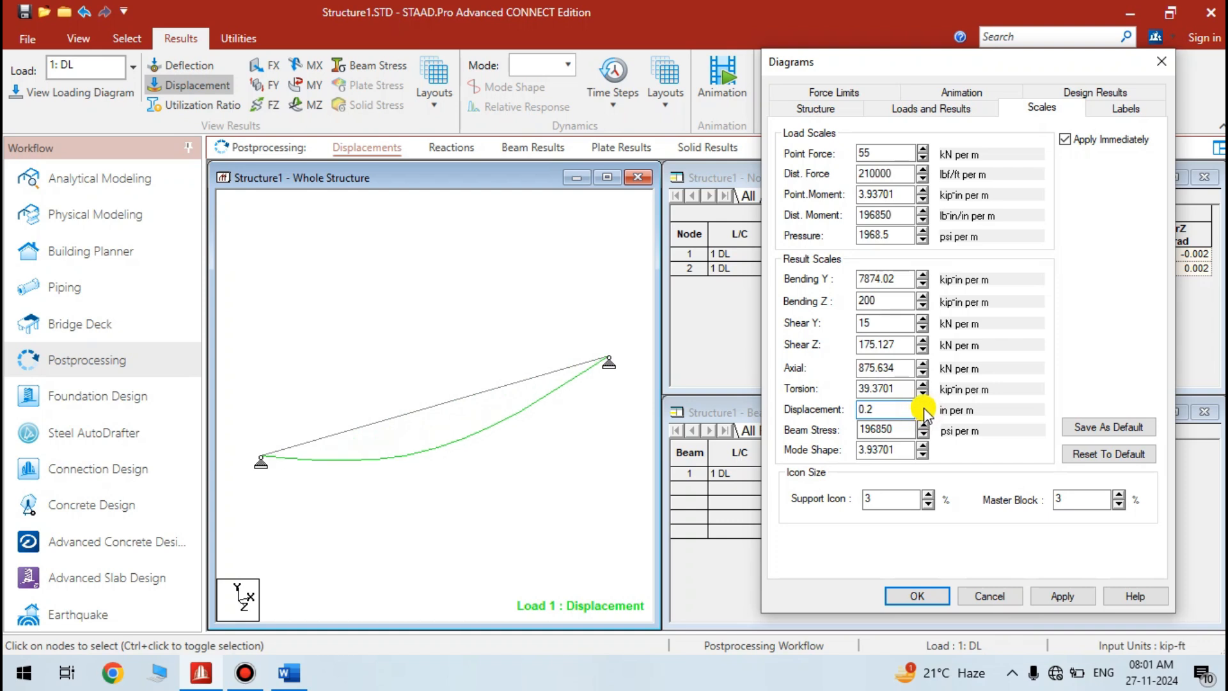
click(923, 404)
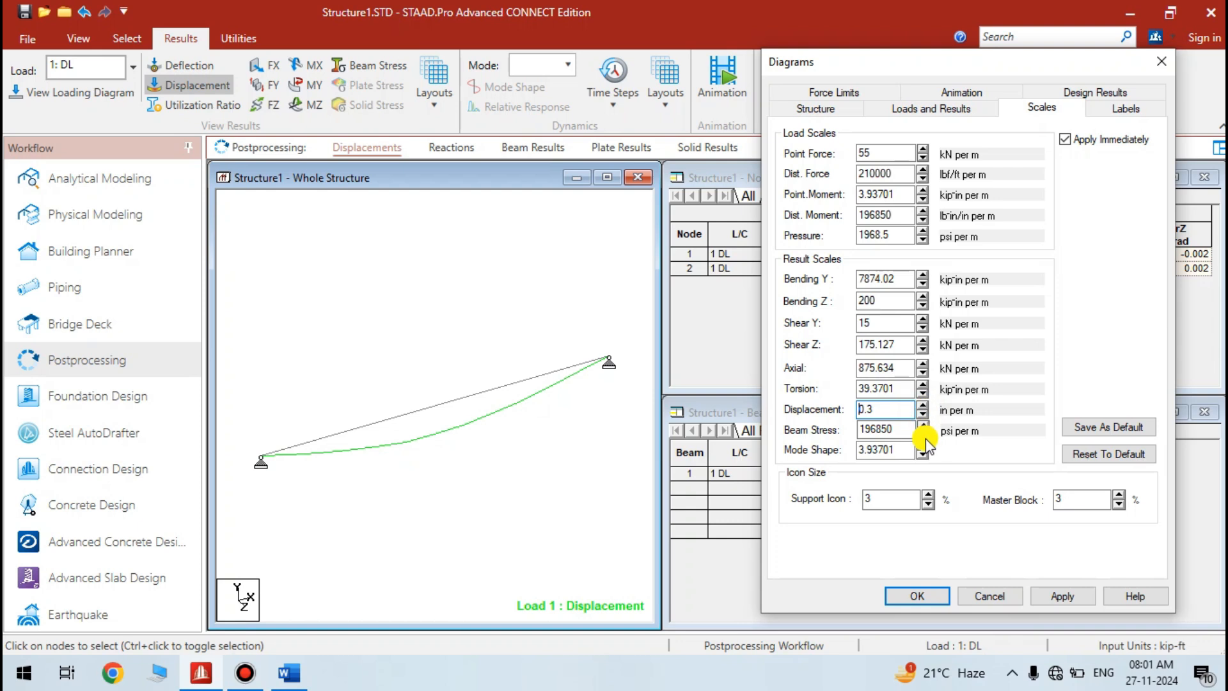
click(922, 597)
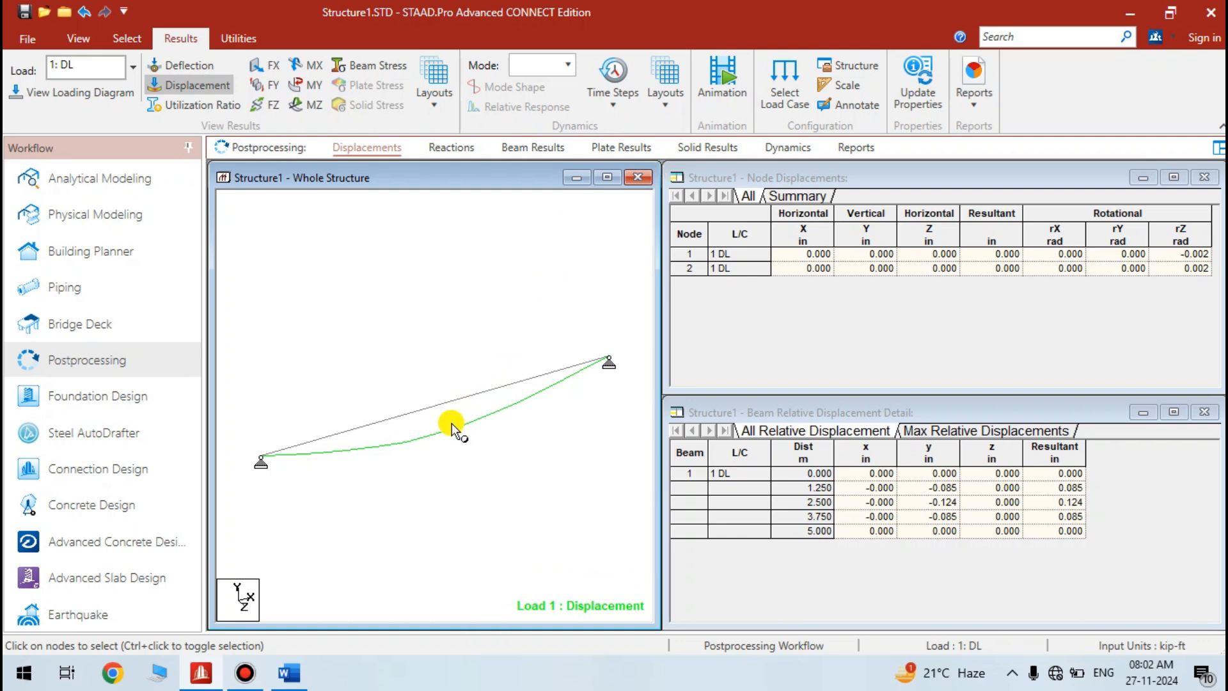
- Animate the beam's section displacement with 40 extra frames and a raised target FPS
click(725, 97)
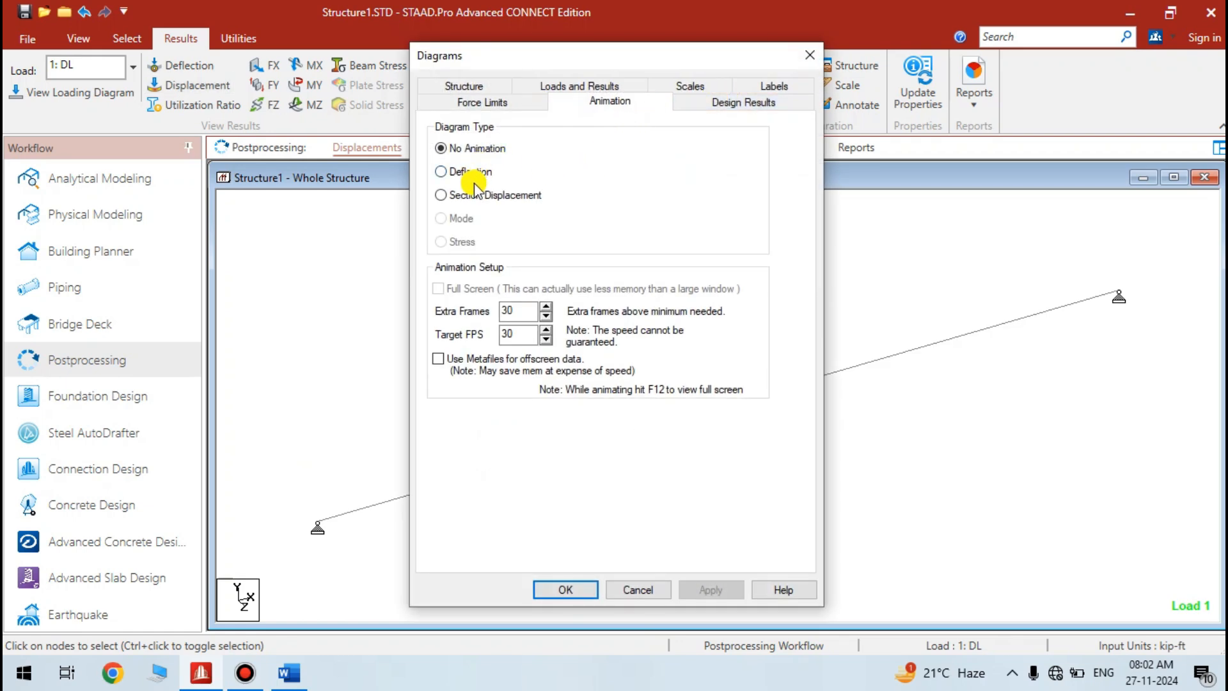
click(441, 196)
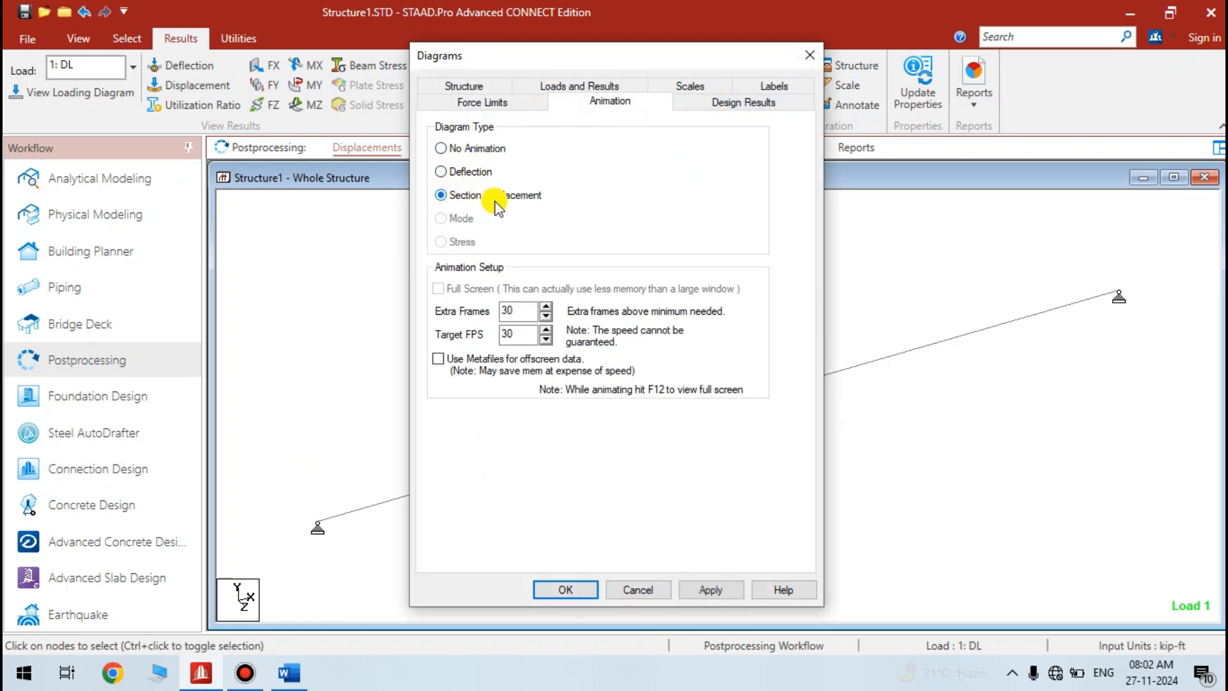
drag(576, 53, 875, 36)
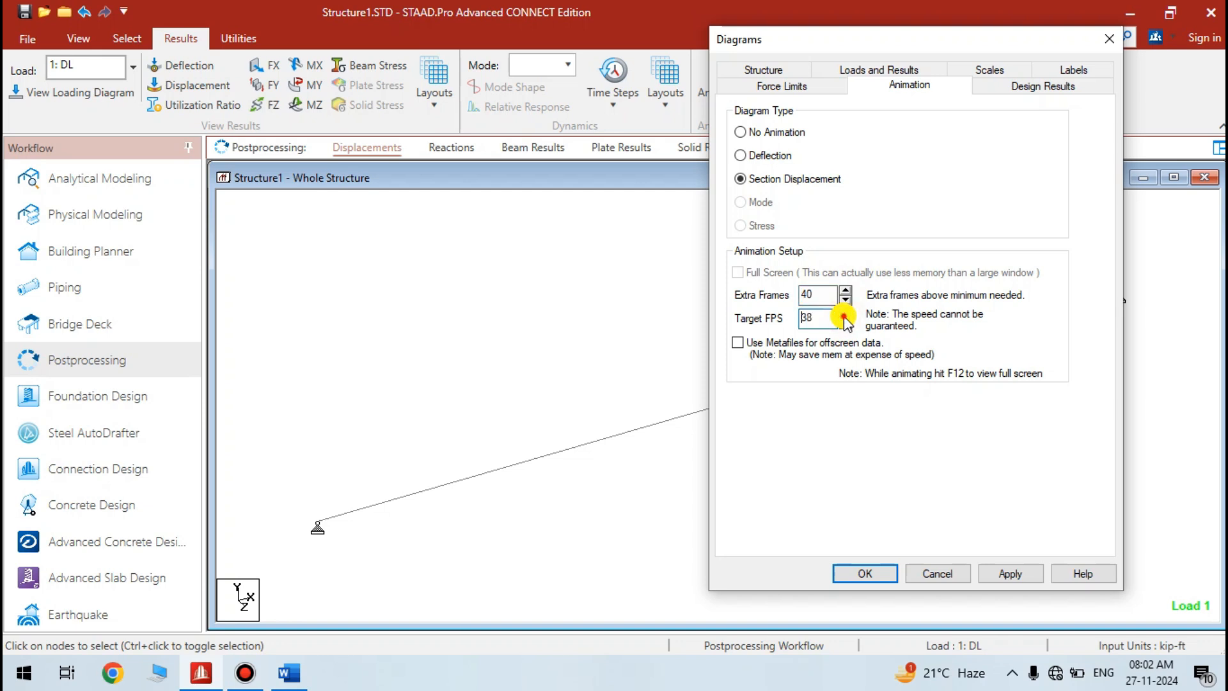
click(850, 573)
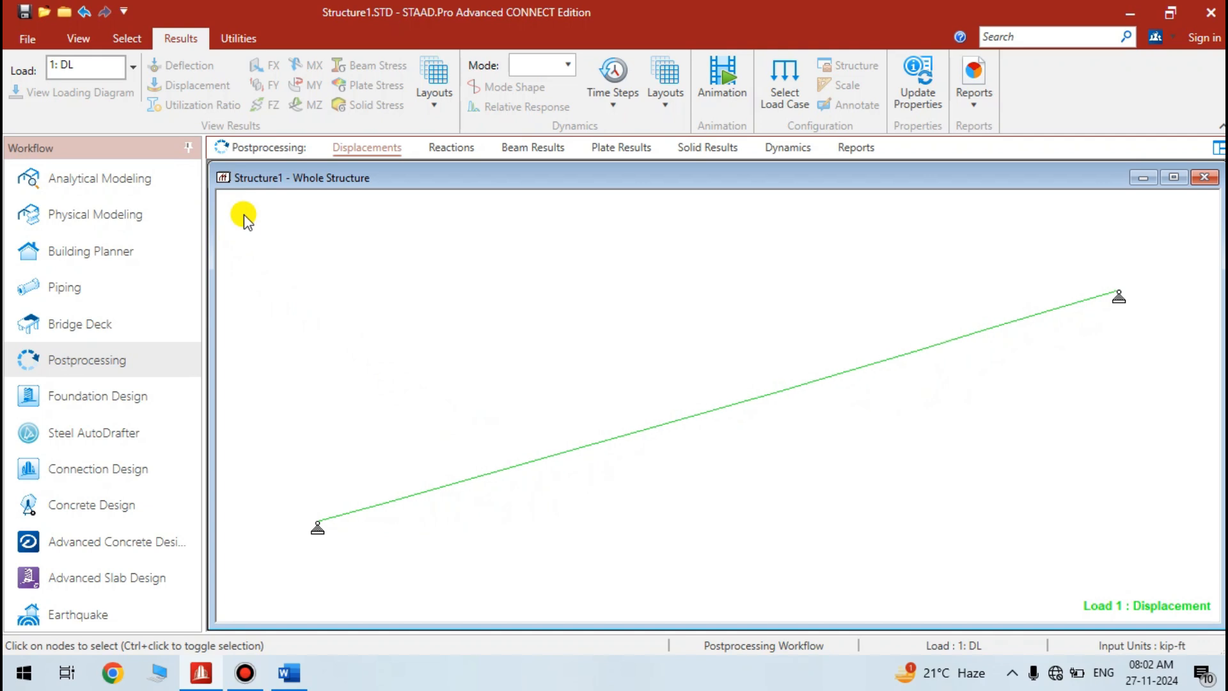
- Return to the analytical model and display the supports assigned to the whole structure
click(151, 182)
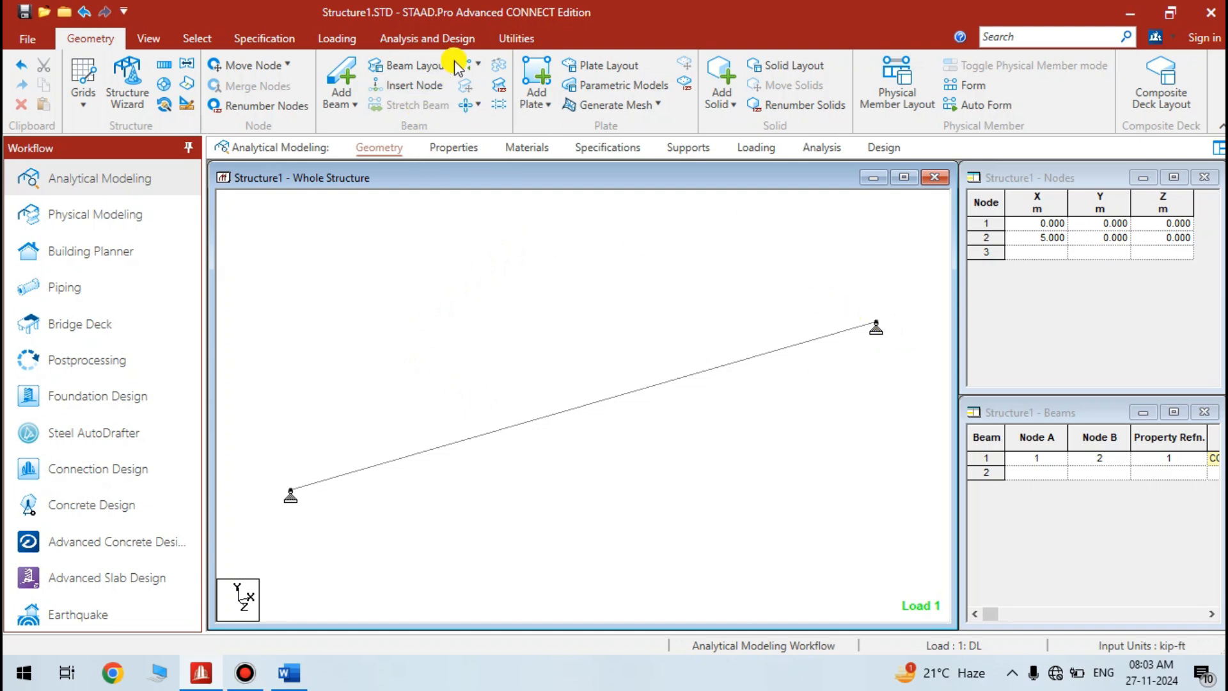
click(512, 40)
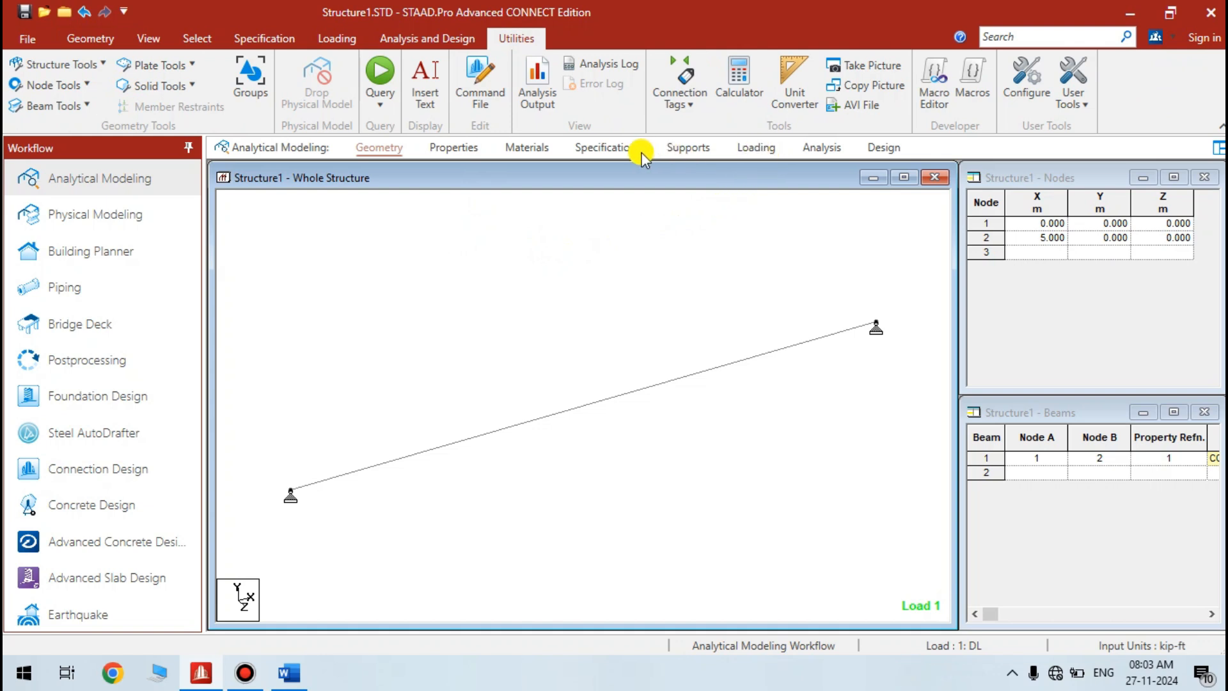
click(682, 150)
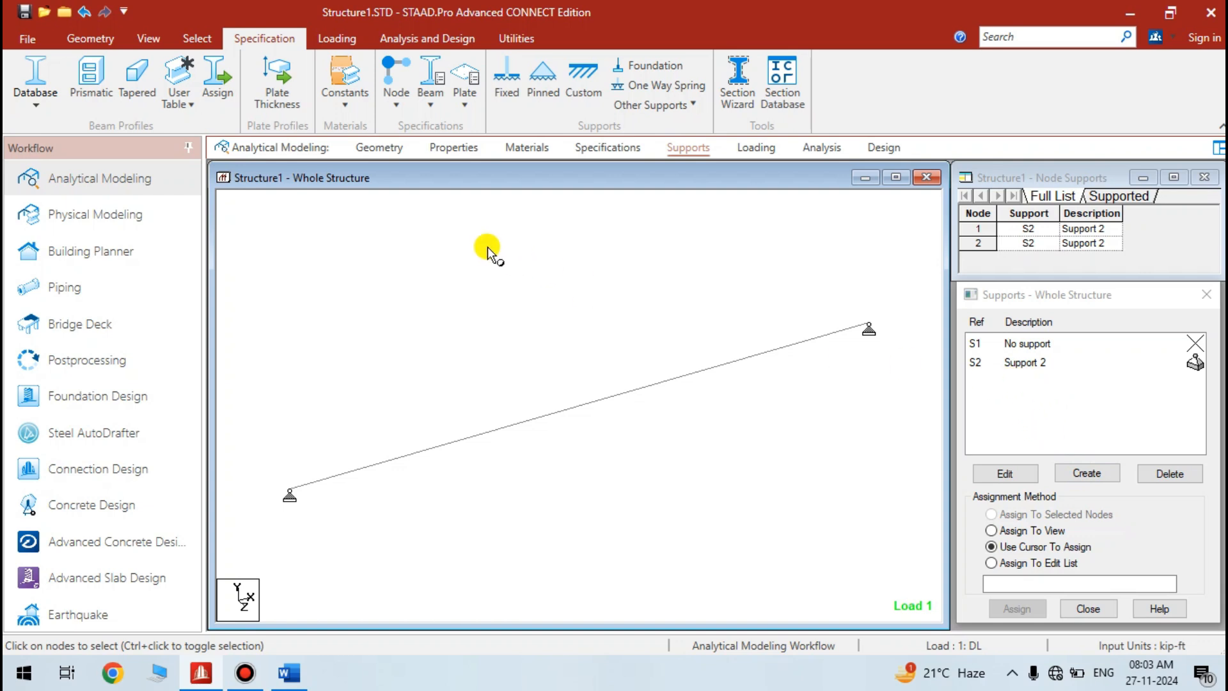
- Open the model's command file in a maximized editor, enlarge its text to 200%, and read through to the SUPPORTS block
click(515, 39)
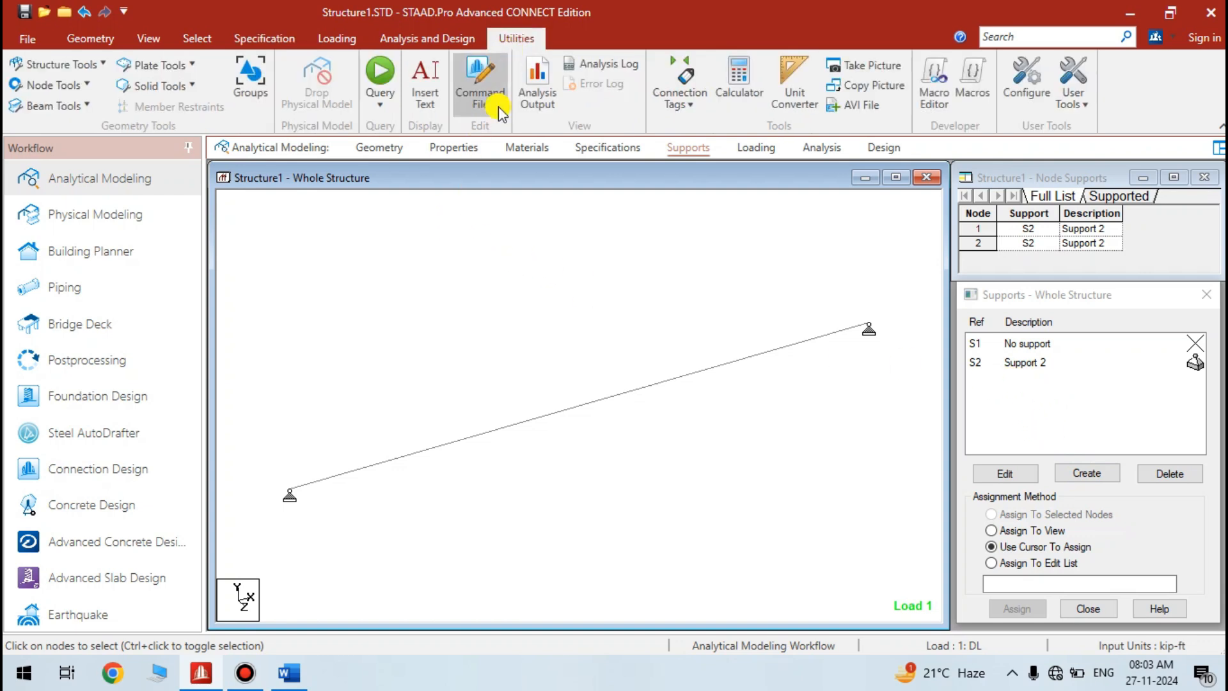
click(484, 85)
drag(497, 107, 474, 126)
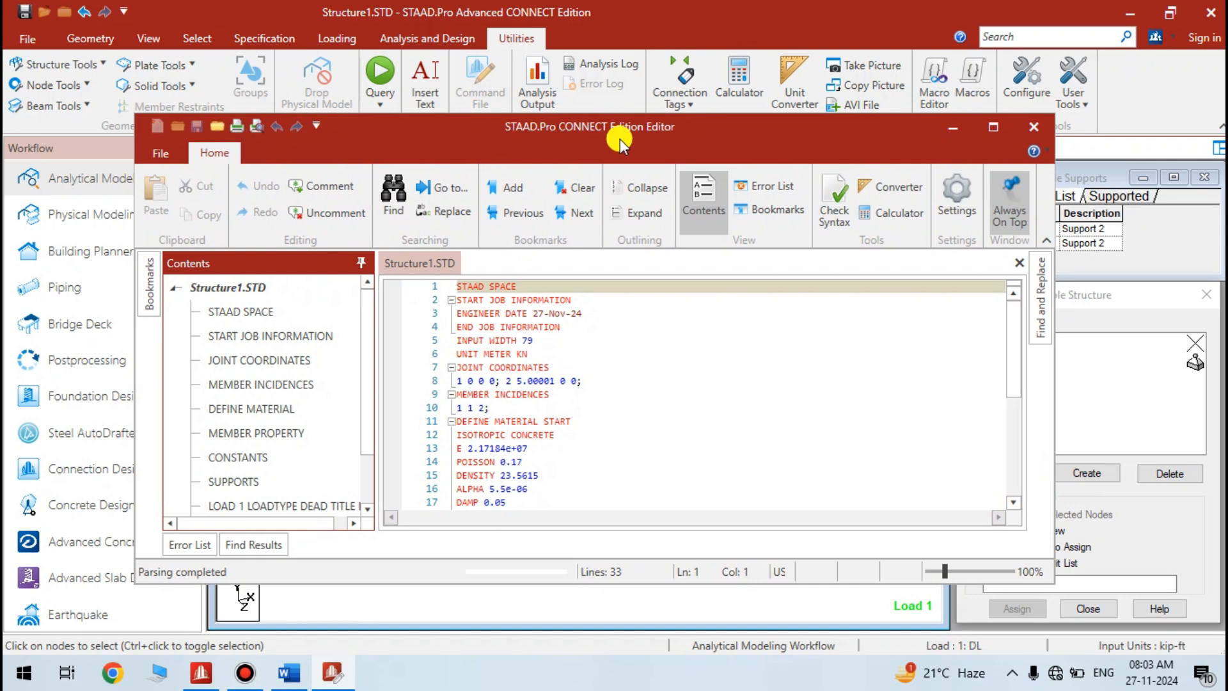
click(993, 127)
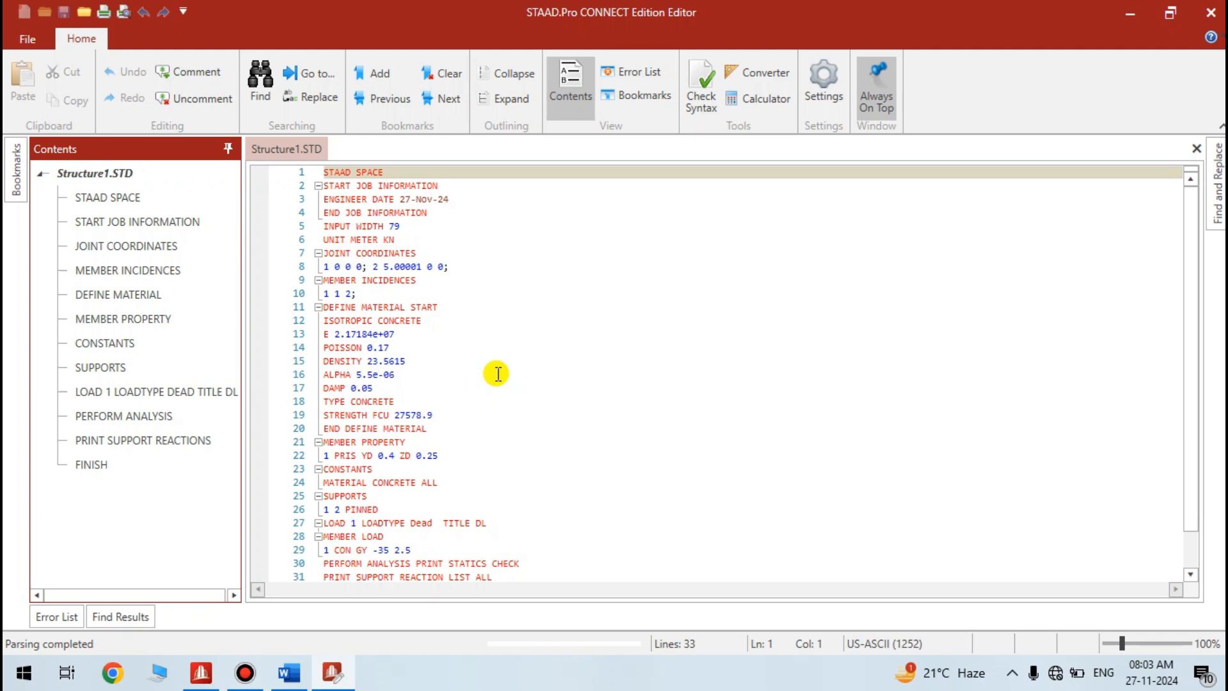
ctrl+scroll(498, 374, up, 5)
ctrl+scroll(498, 374, down, 1)
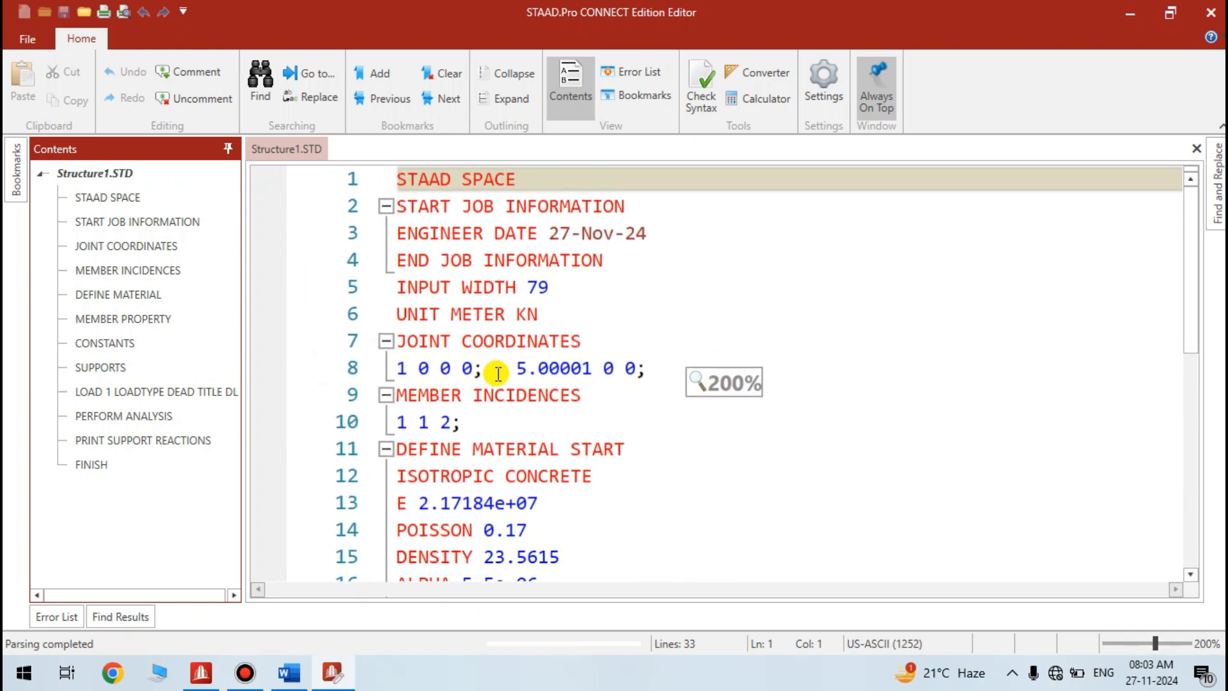
scroll(500, 375, down, 2)
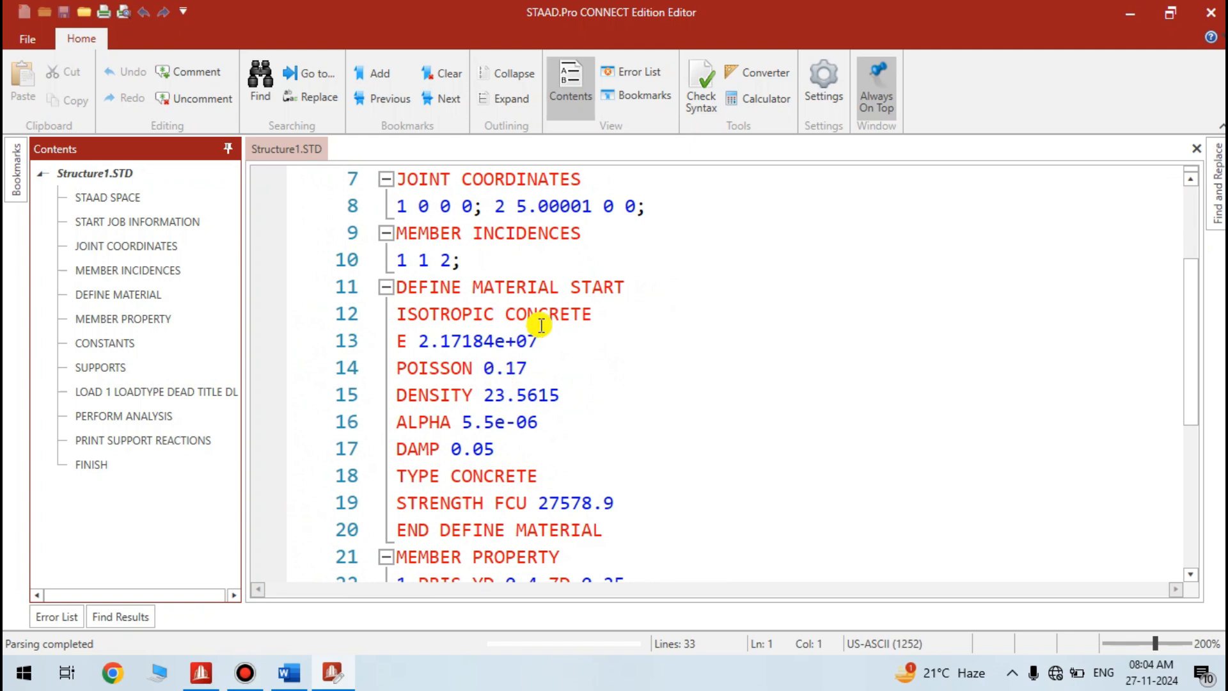
scroll(541, 325, down, 4)
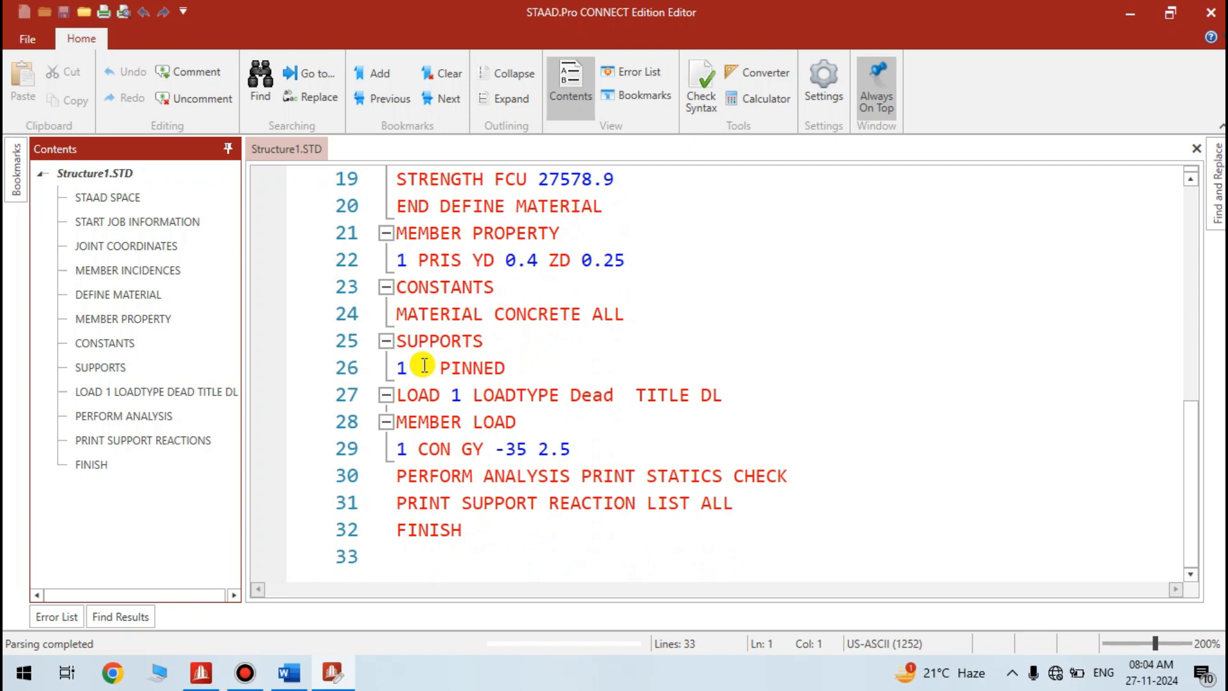
- Insert an empty line below the pinned supports line in the SUPPORTS block and remove node 1 from the pinned line
click(514, 367)
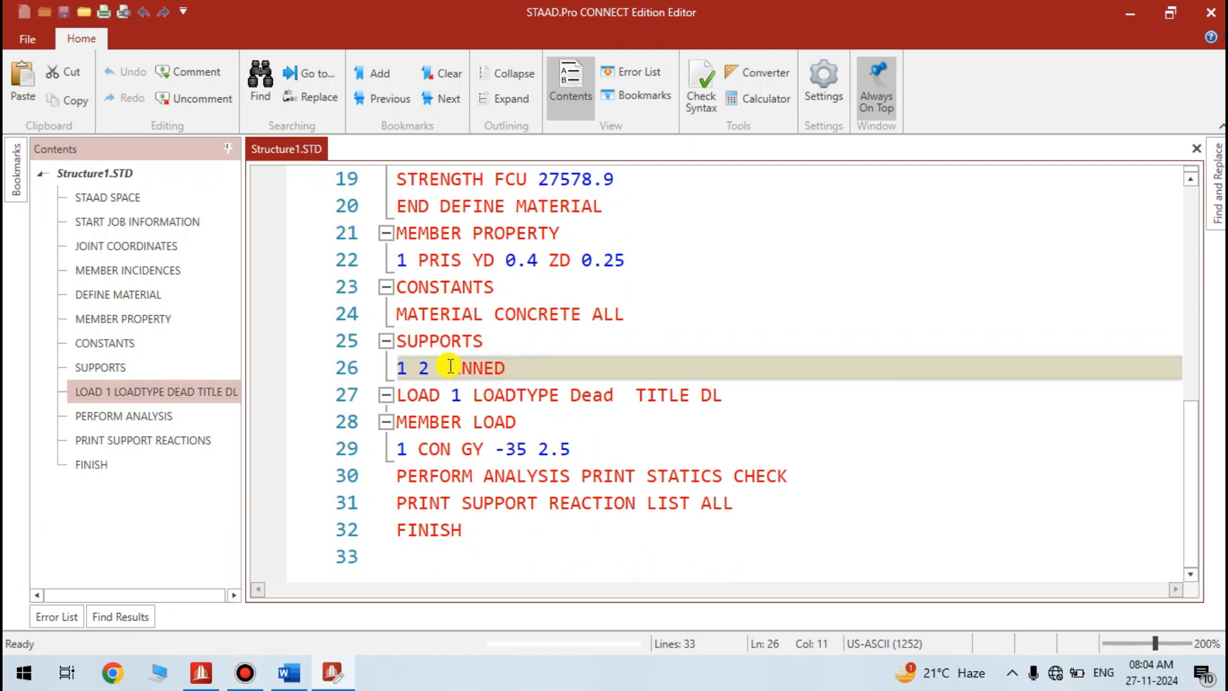
click(432, 367)
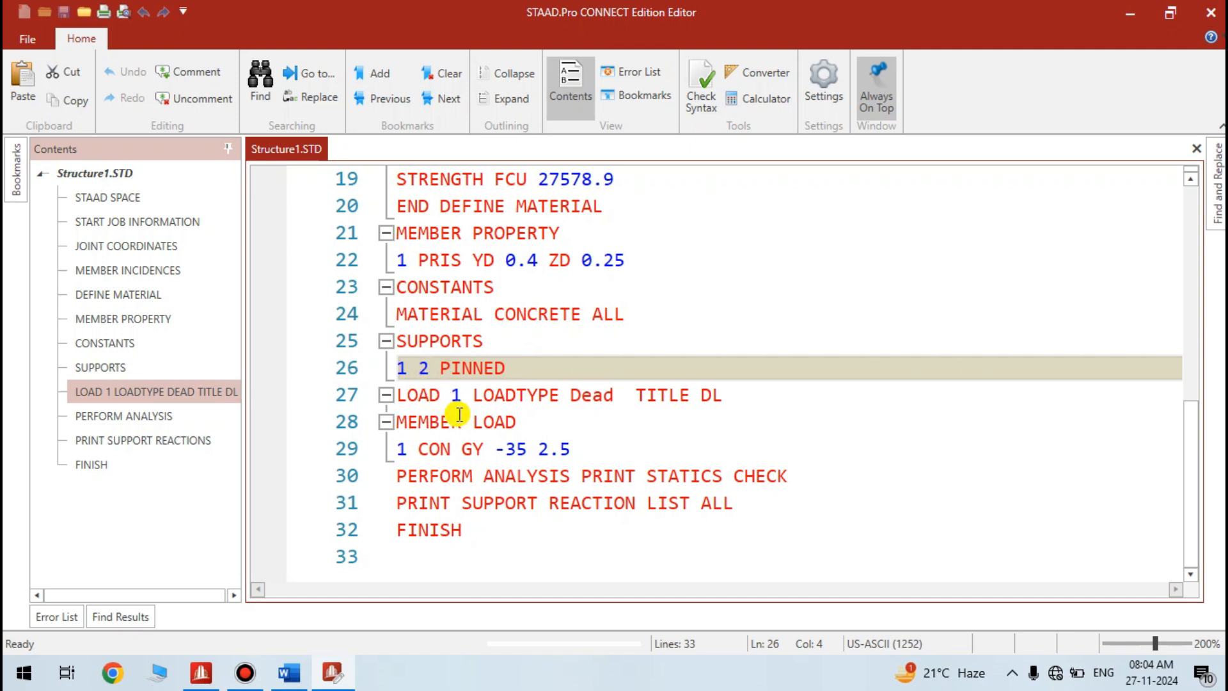
key(Return)
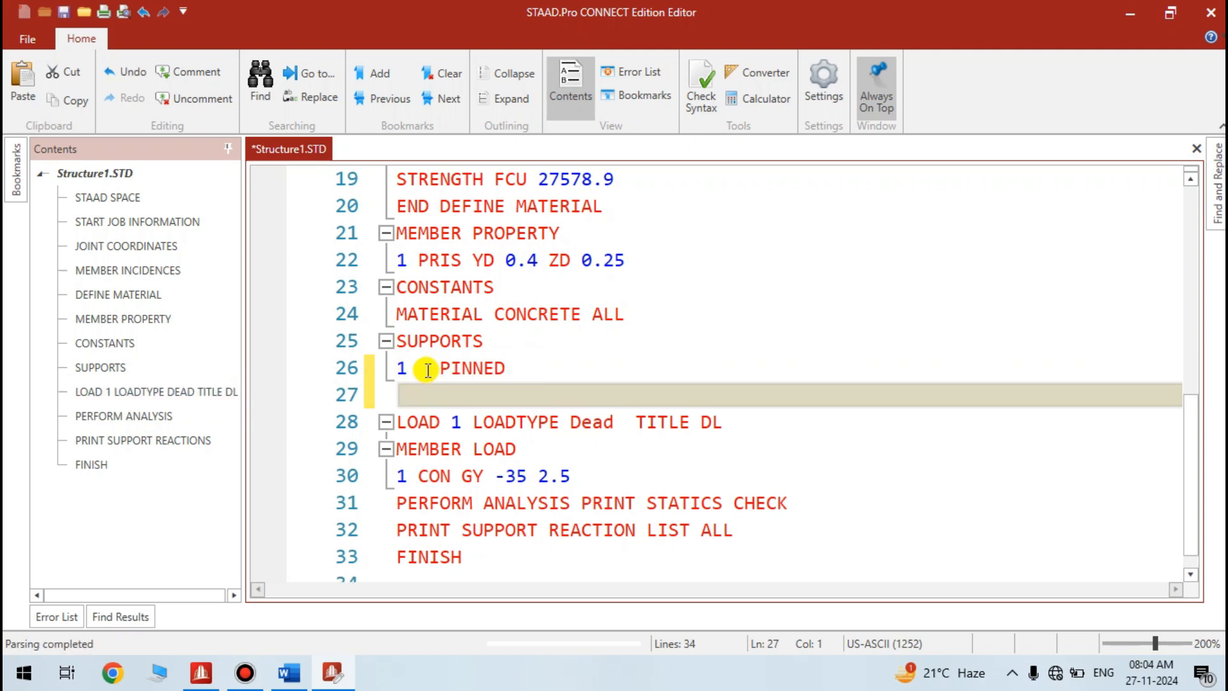
click(410, 368)
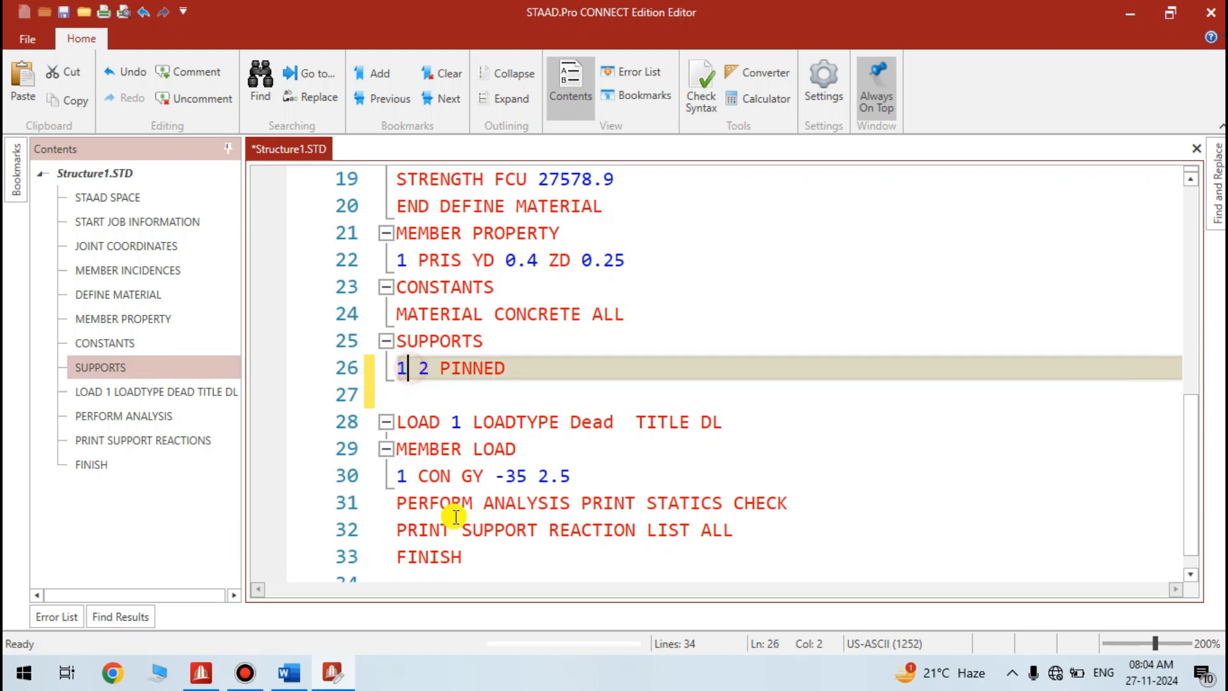
key(BackSpace)
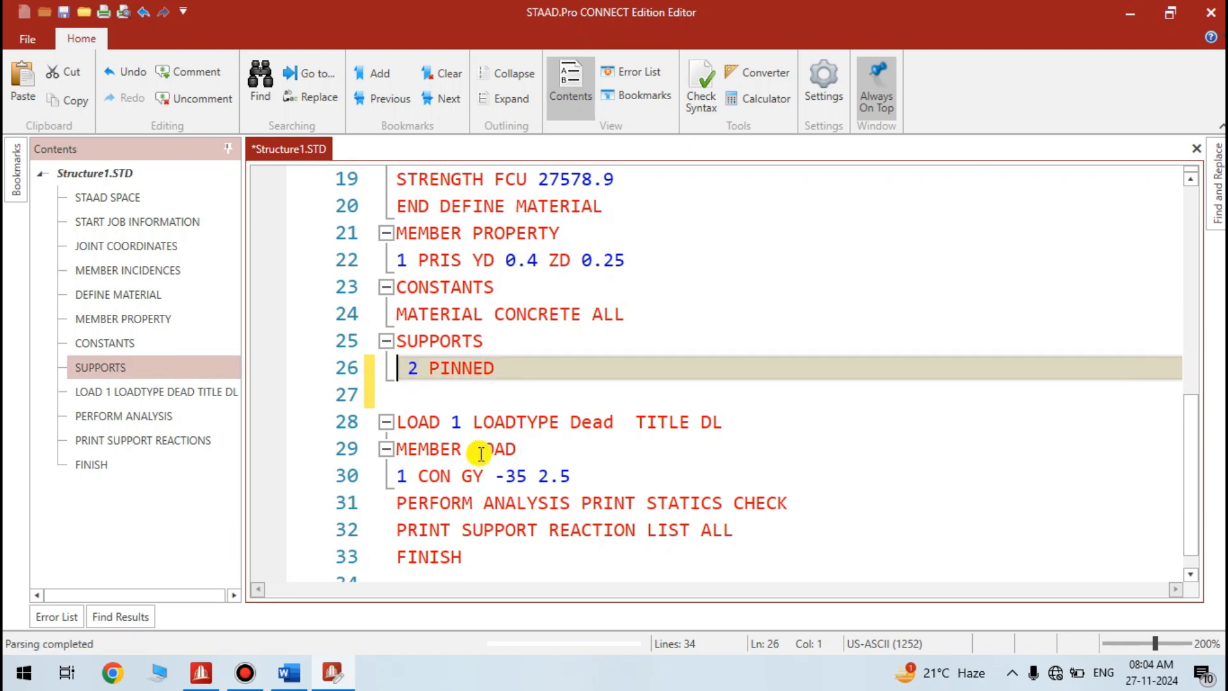
- Enter "1 FIXED" on the new SUPPORTS line and remove the leading space before "2 PINNED"
click(446, 391)
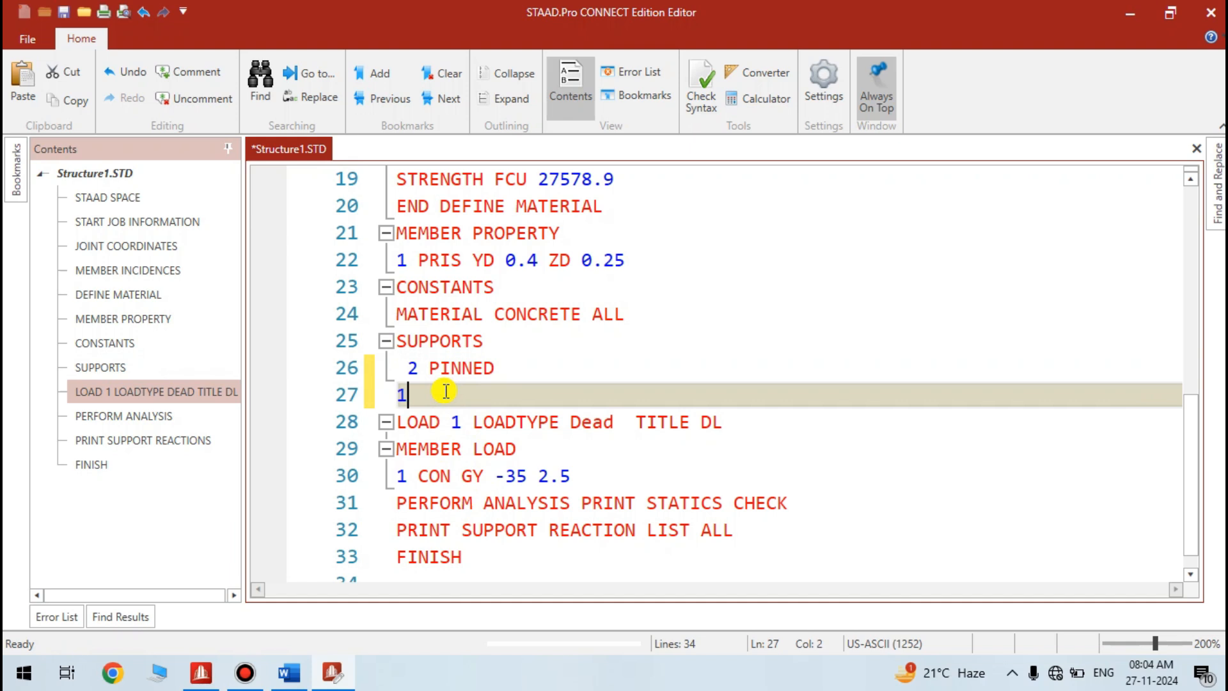
text(1 )
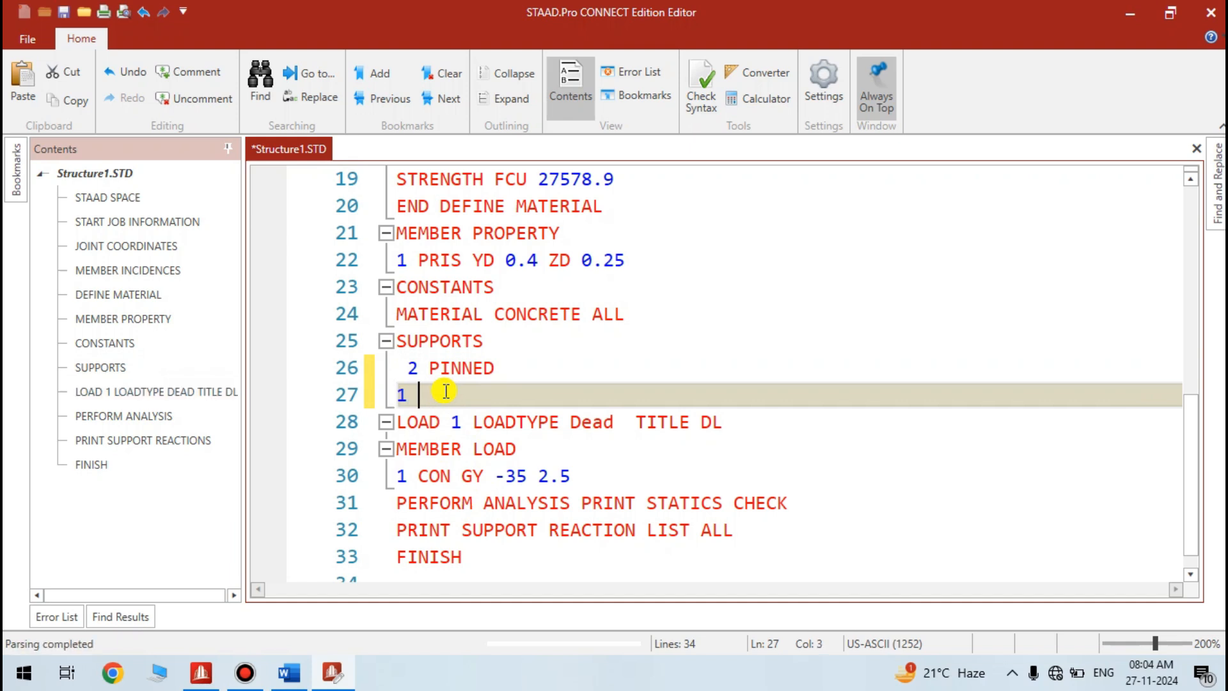
text(FI)
text(XDED)
key(Left)
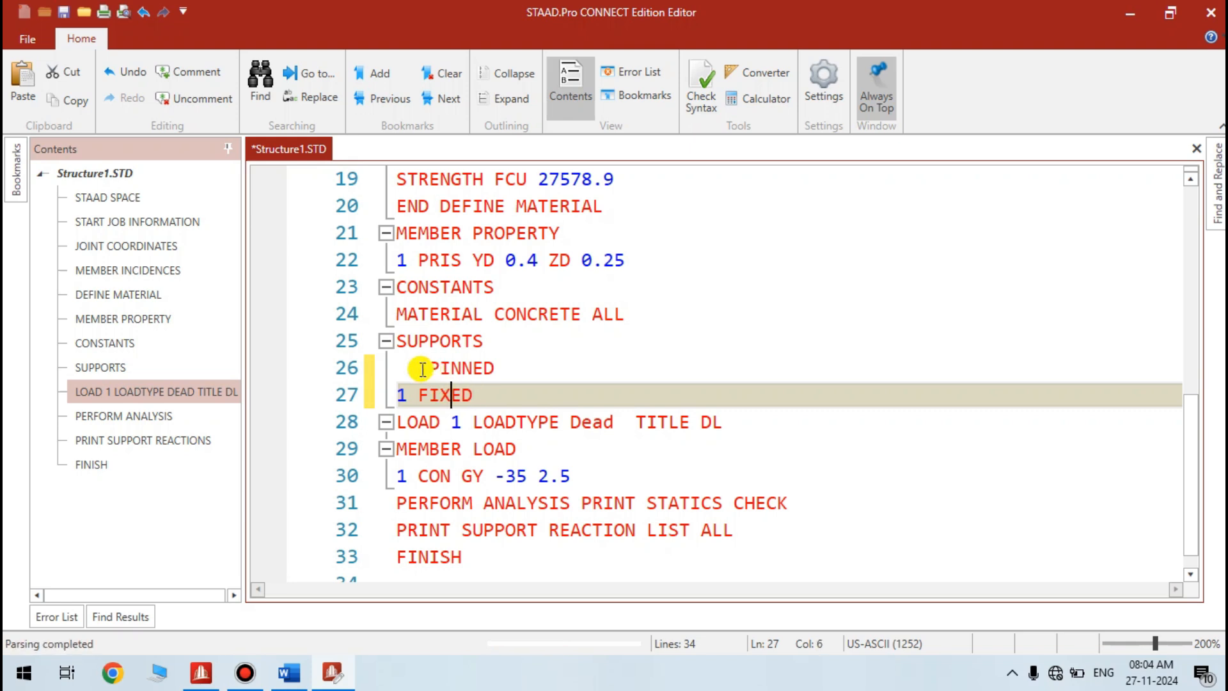
click(401, 369)
key(Delete)
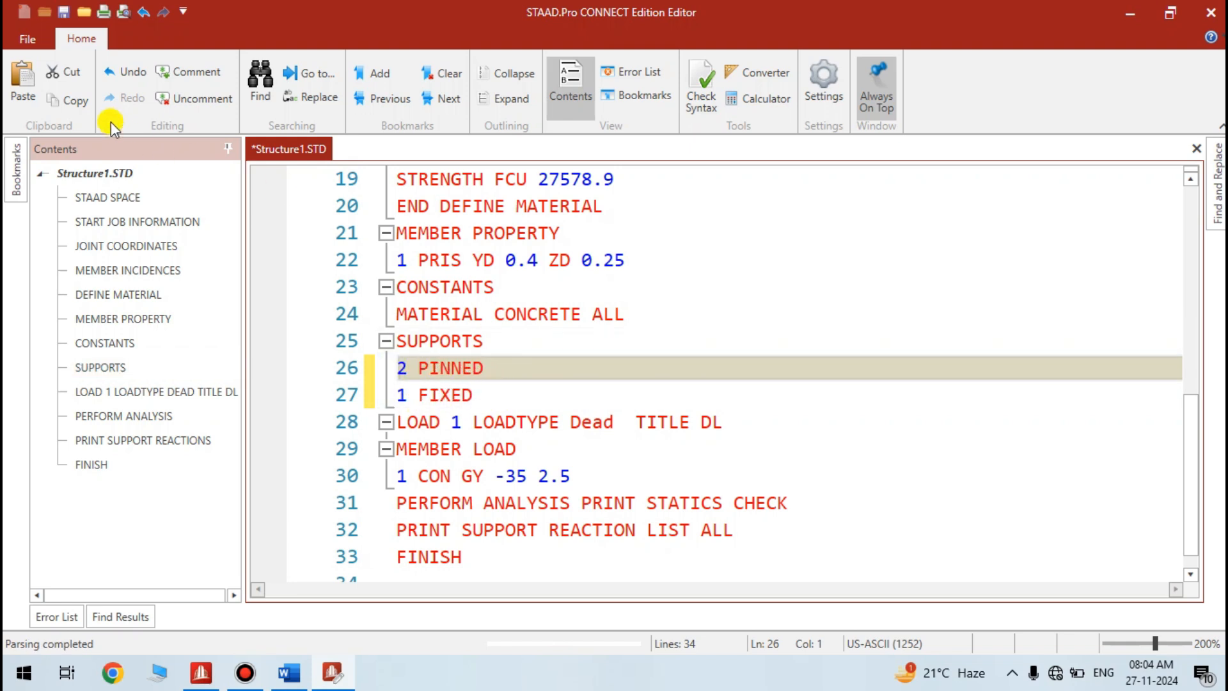
- Save the edited command file, close the editor, and display the model's updated supports
click(63, 11)
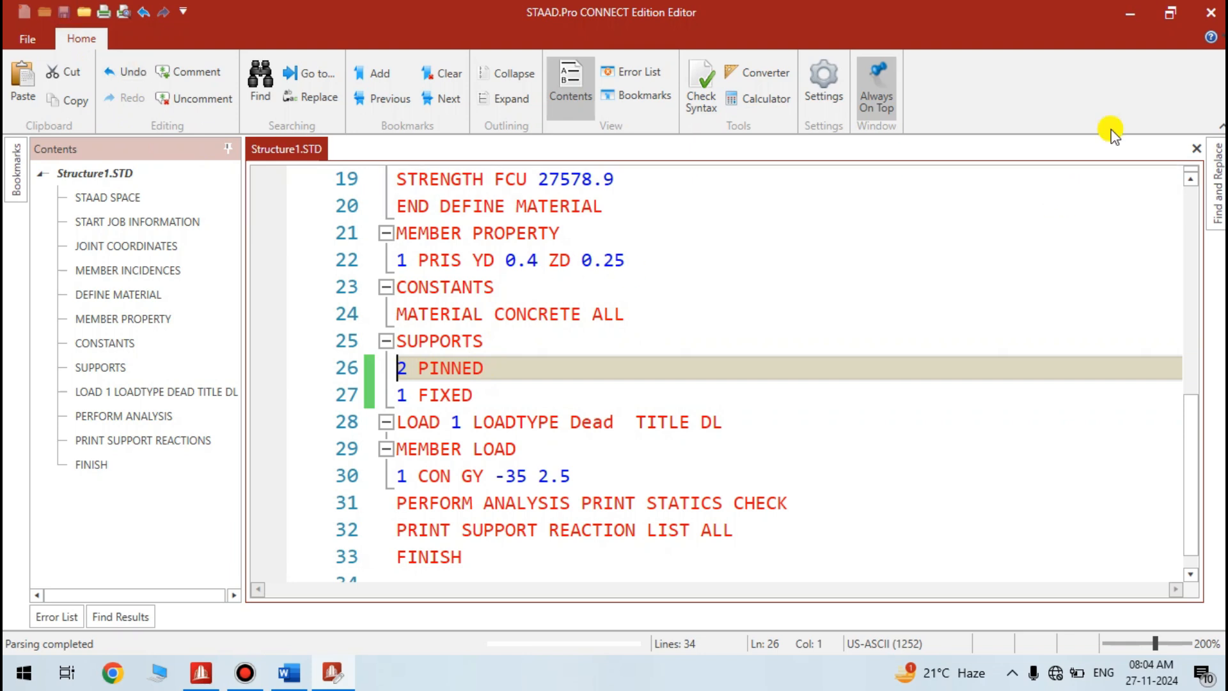
click(1211, 12)
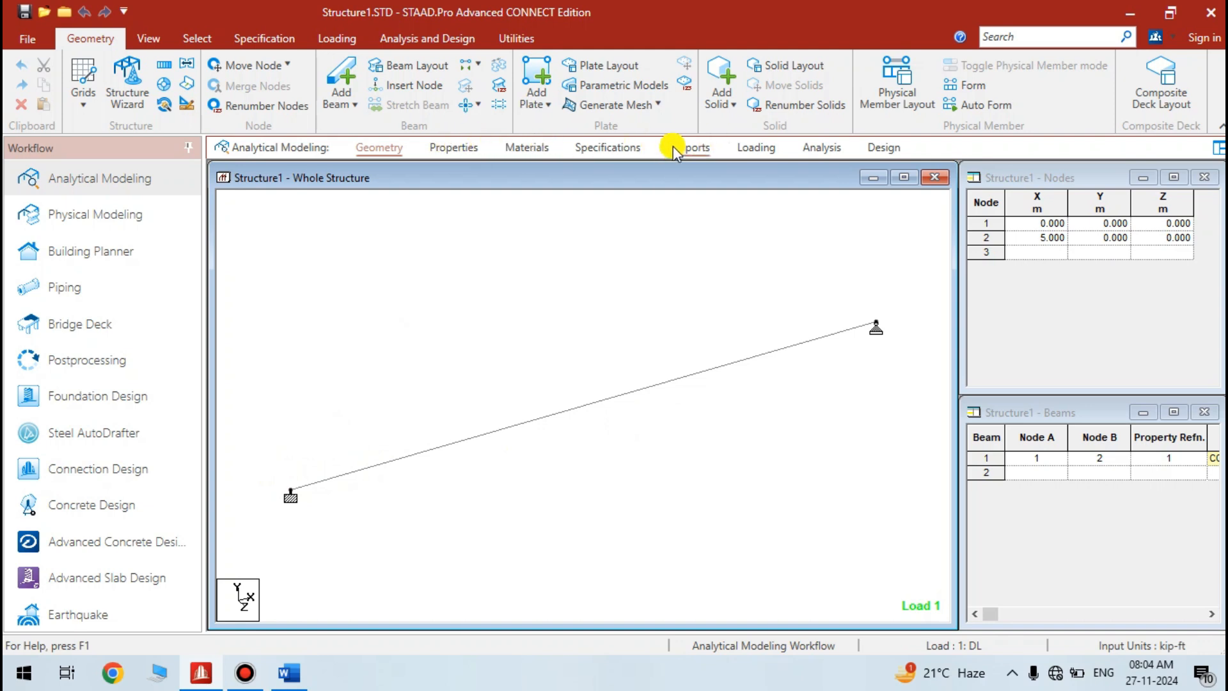
click(700, 149)
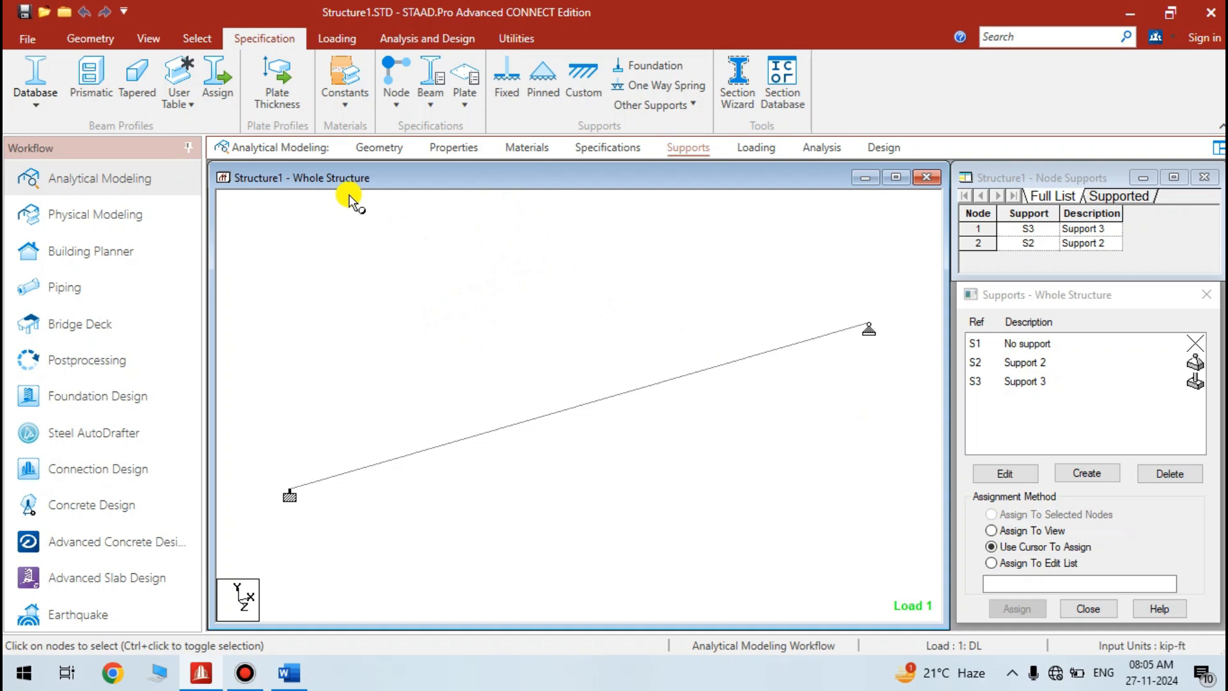
- Run the analysis with the new supports and go to post-processing mode with the result setup accepted
click(808, 152)
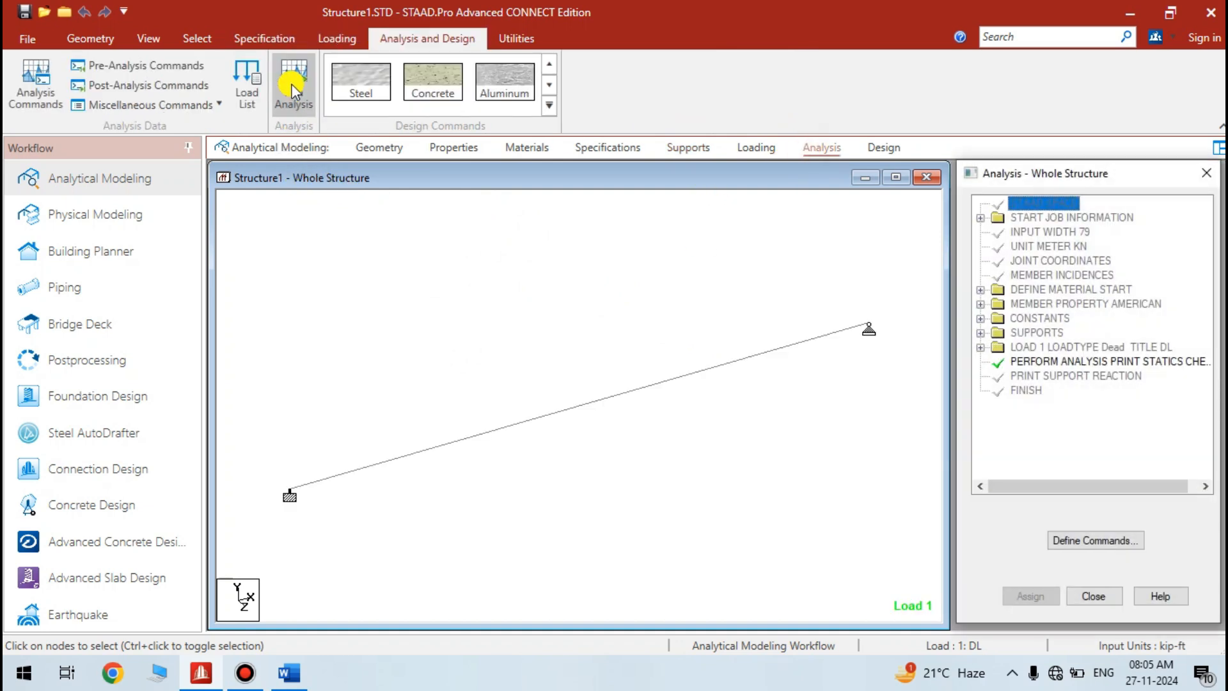
click(294, 96)
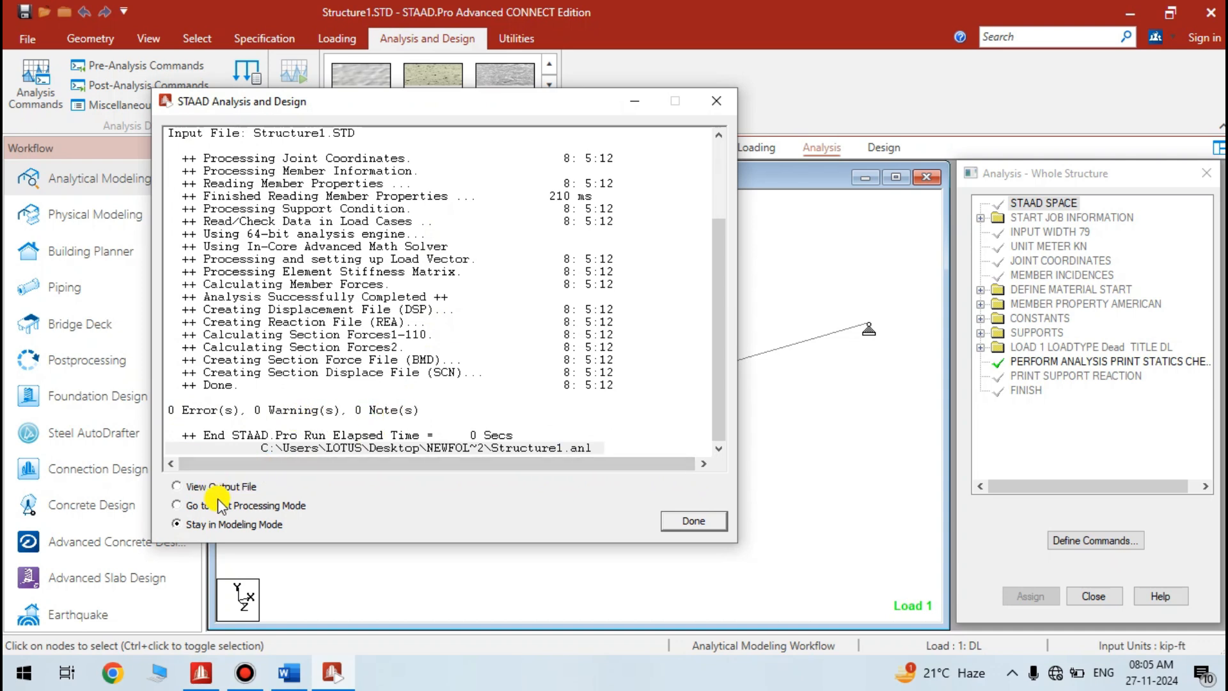
click(691, 522)
click(657, 474)
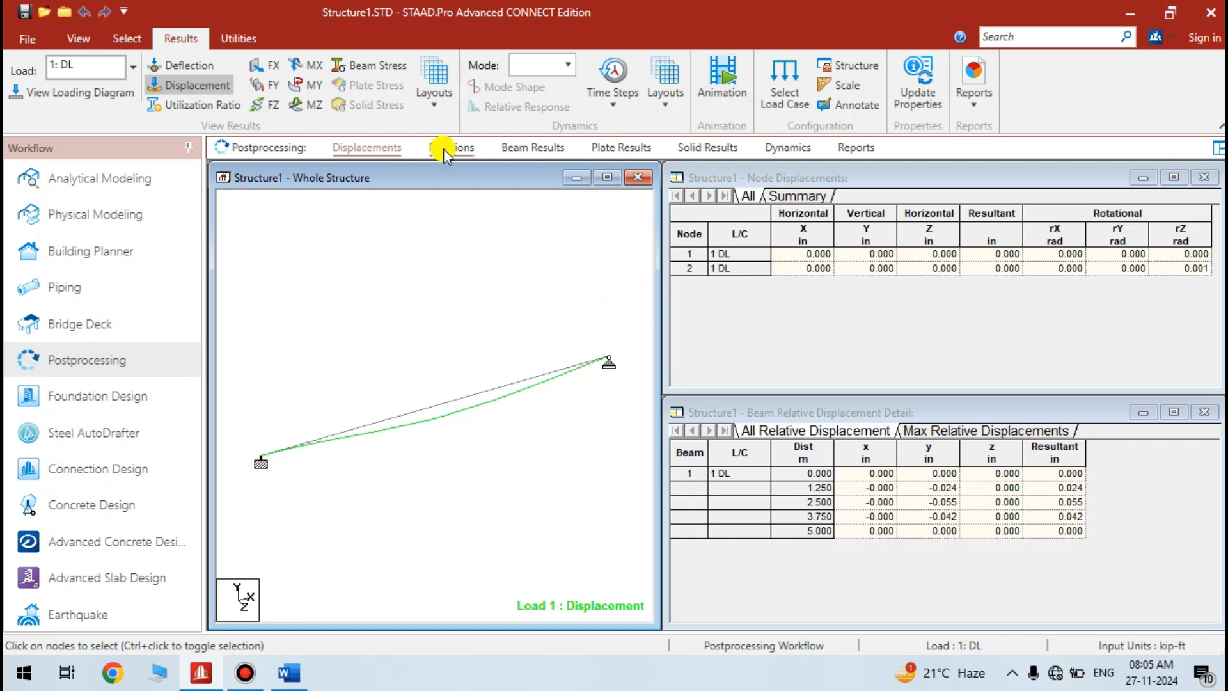
- View the beam's shear Y and bending Z diagrams over the displaced shape and hide them again
click(260, 85)
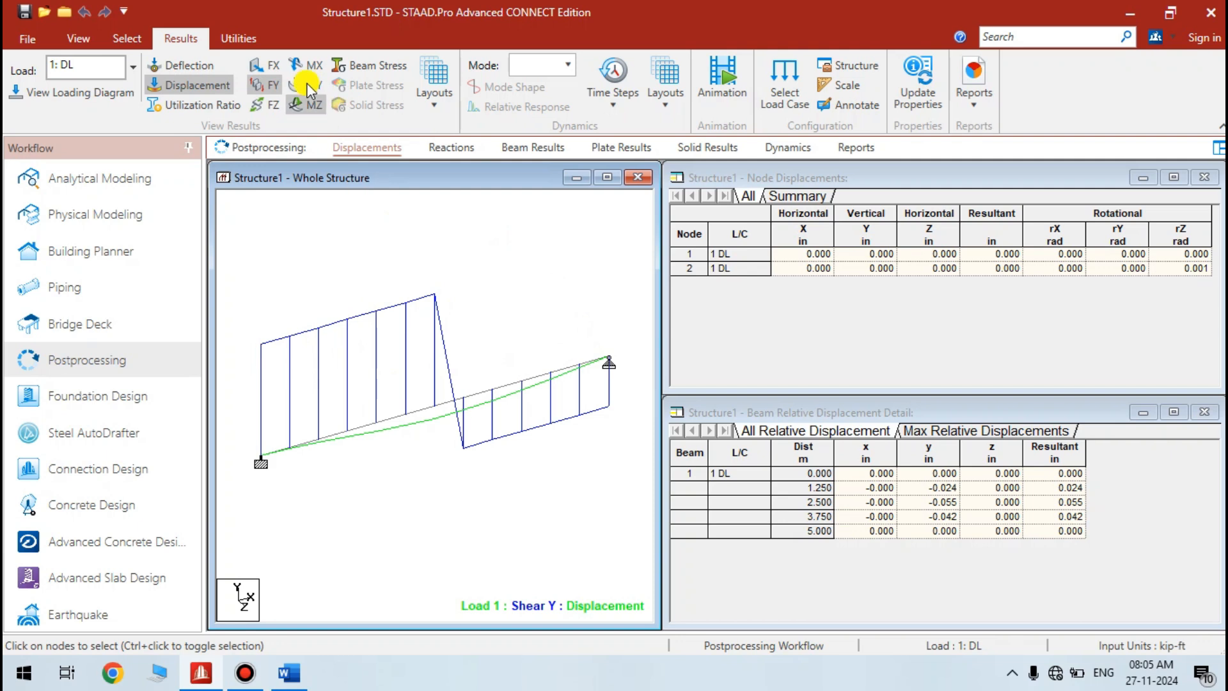
click(306, 104)
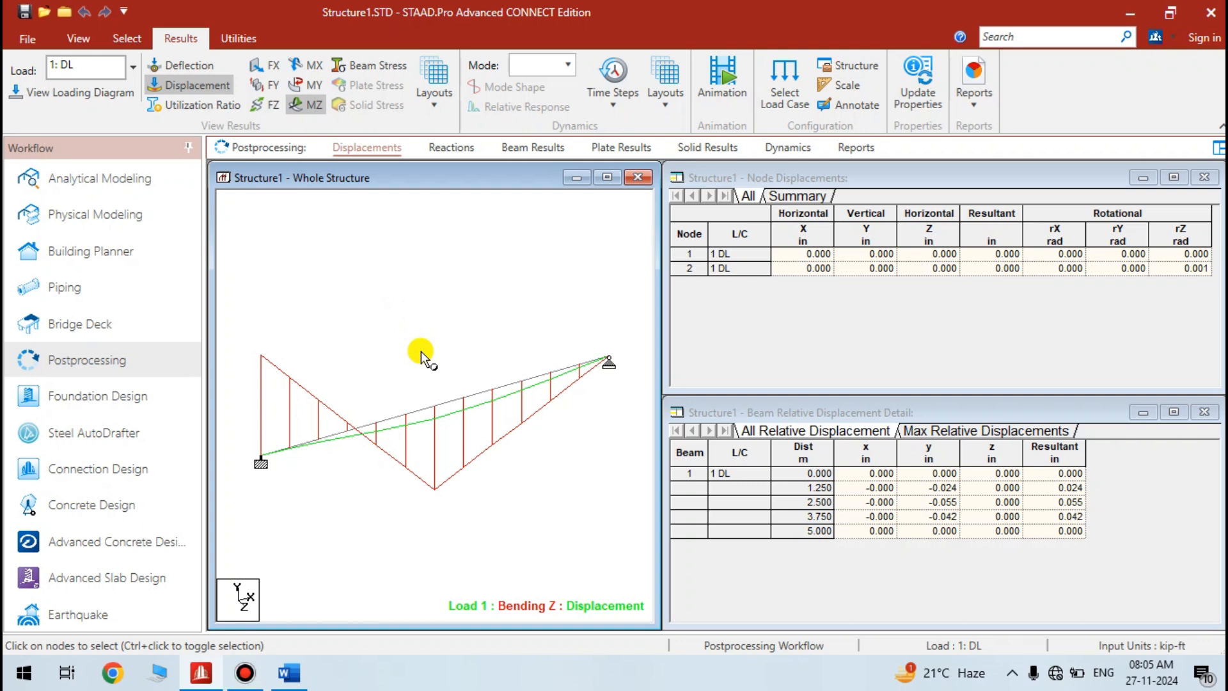
click(307, 105)
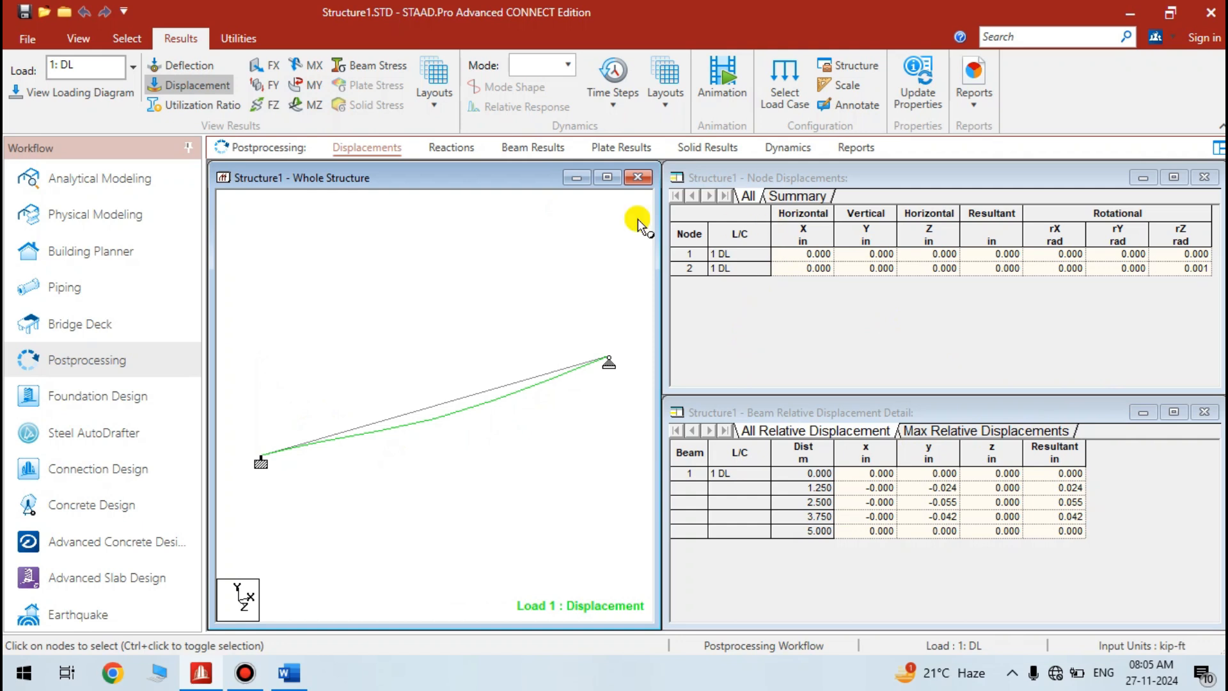
- Review the support reactions, beam end forces, and the beam's maximum bending moments and maximum shear forces
click(466, 151)
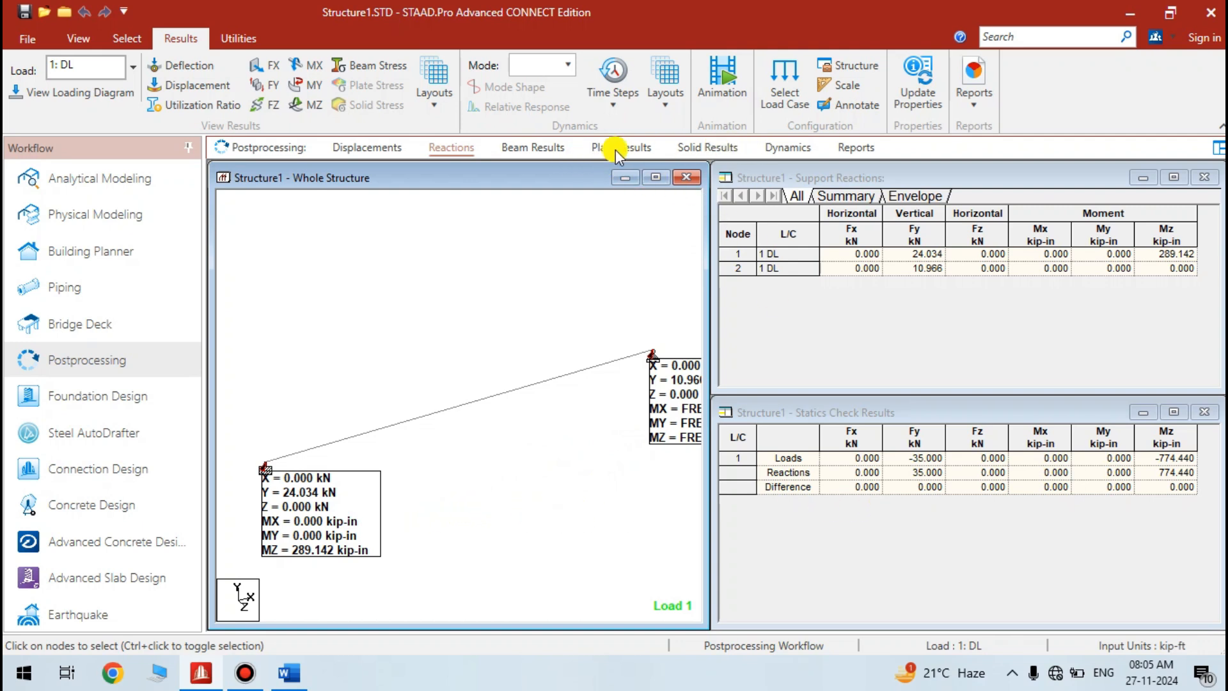
click(550, 148)
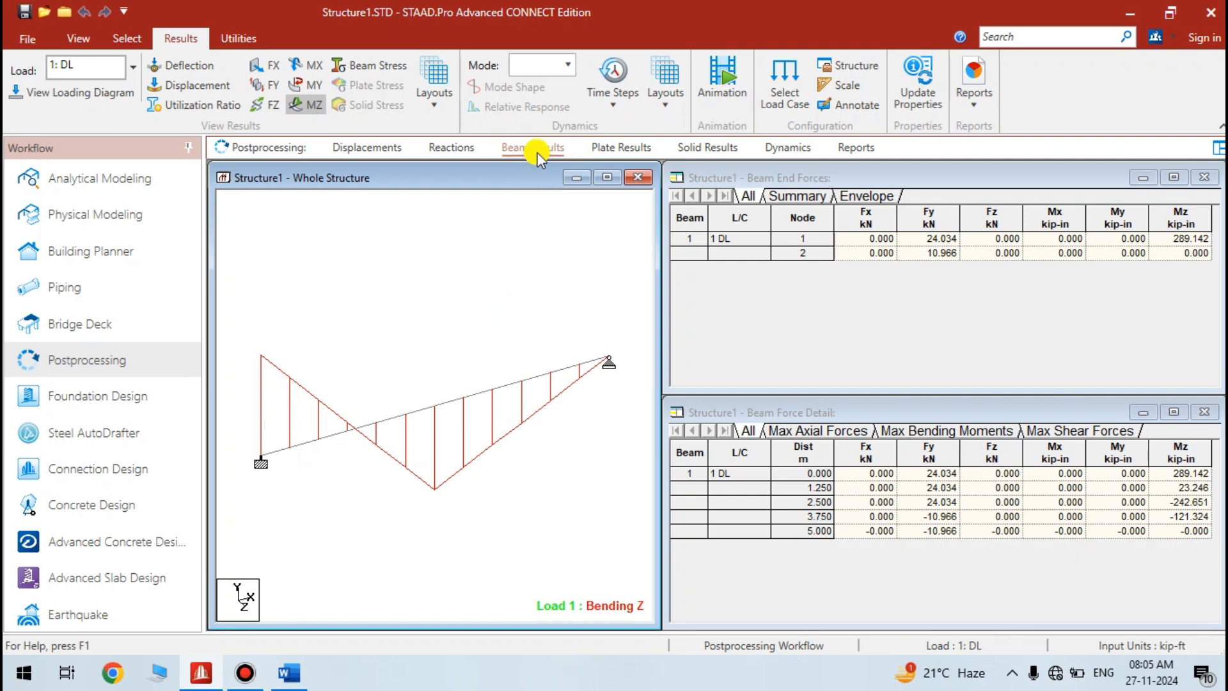
click(931, 431)
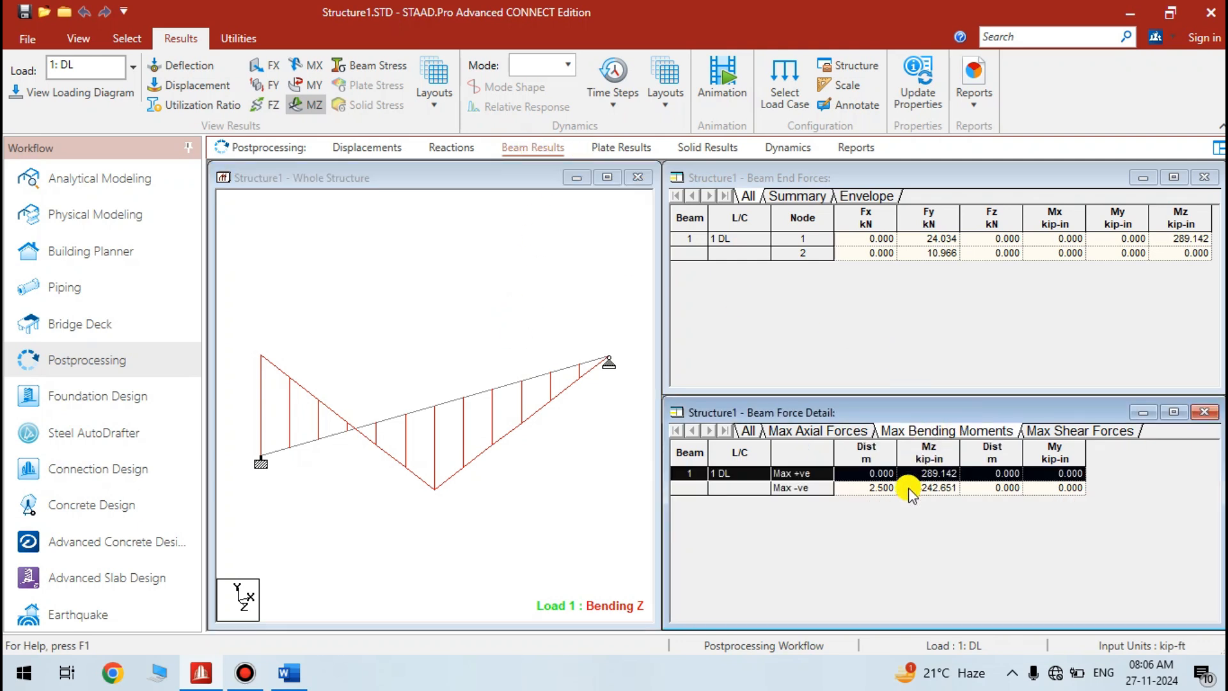
click(1054, 432)
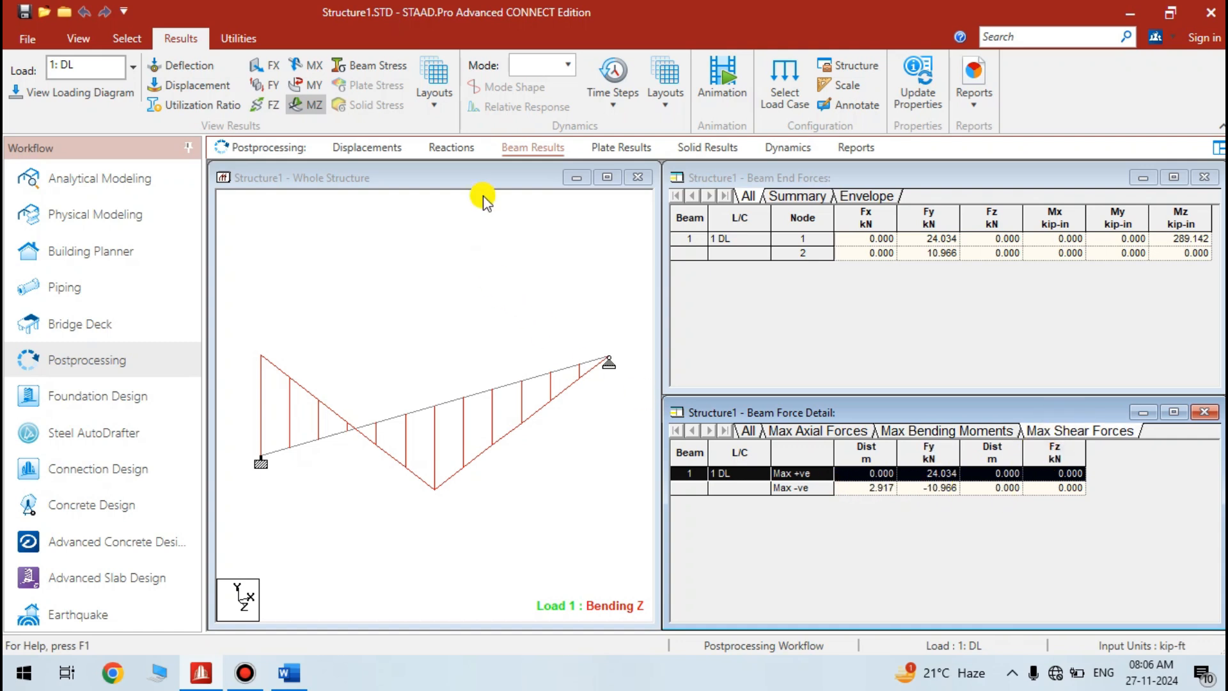
- Return to the displacement results and animate the beam's section displacement with 10 extra frames and a target of 10 FPS
click(366, 147)
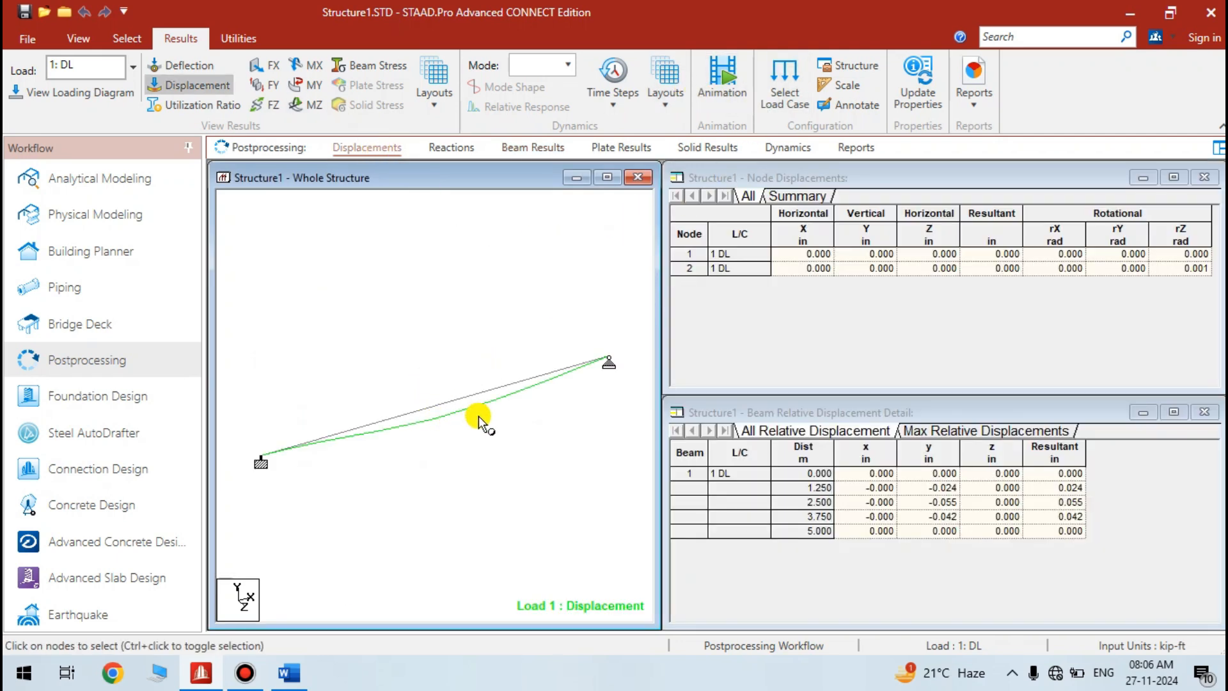
click(718, 106)
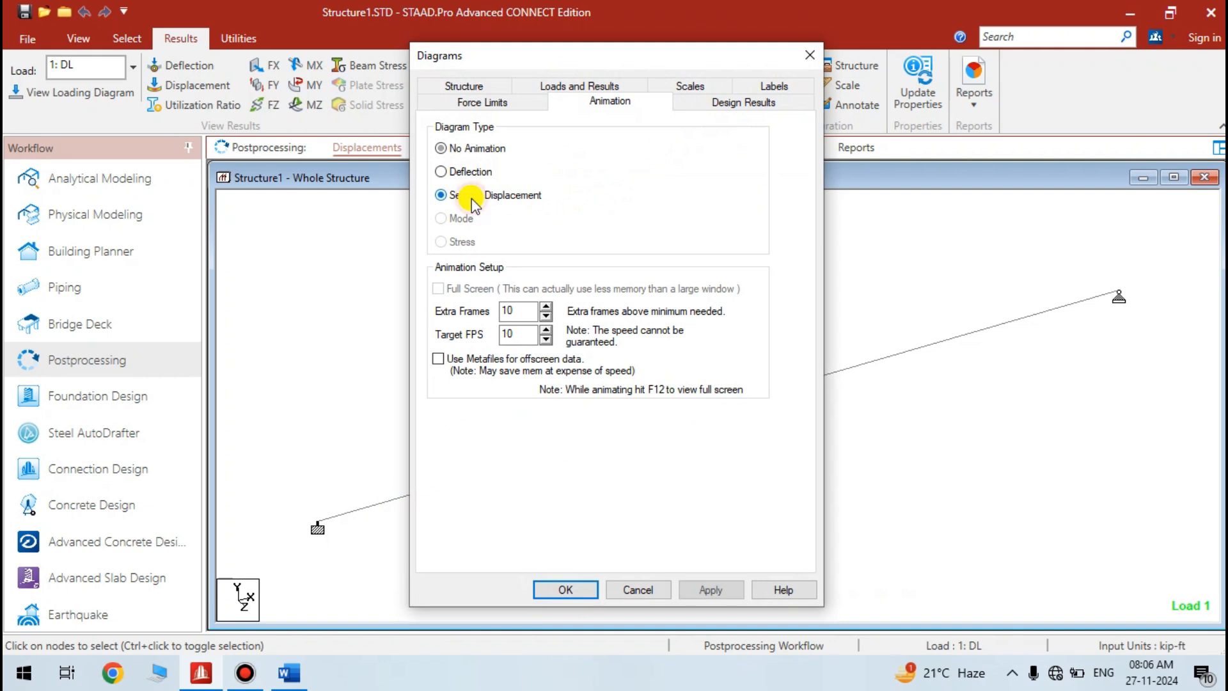
drag(615, 65, 706, 68)
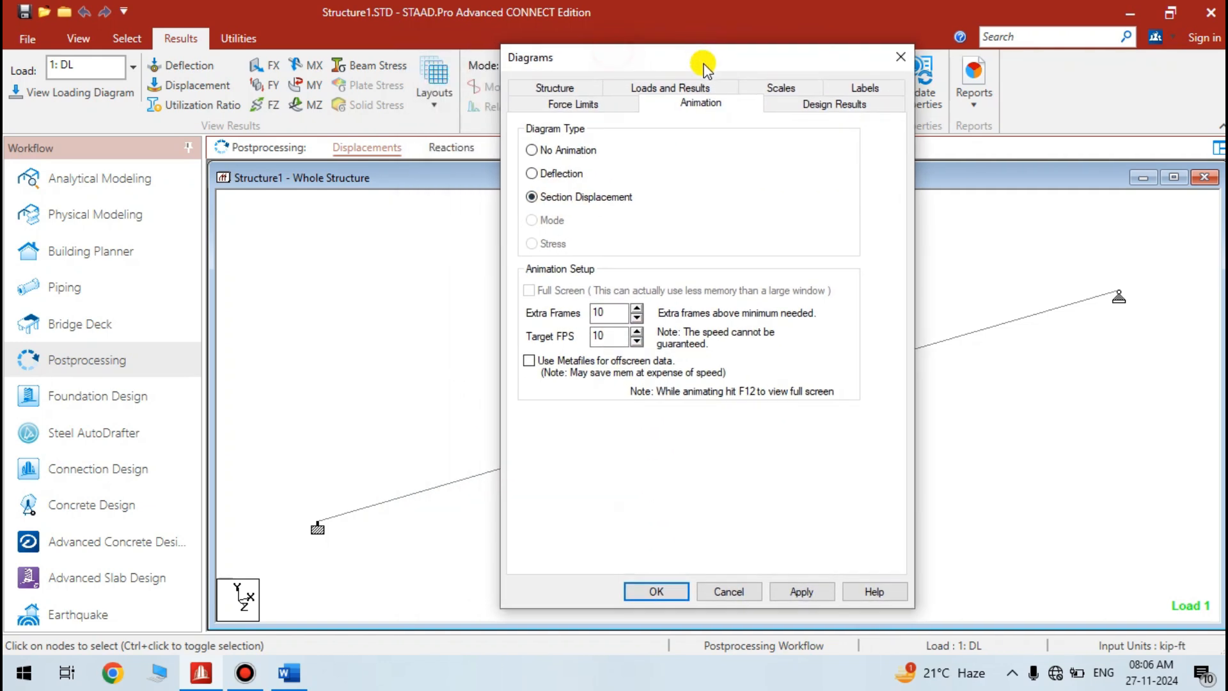
click(644, 591)
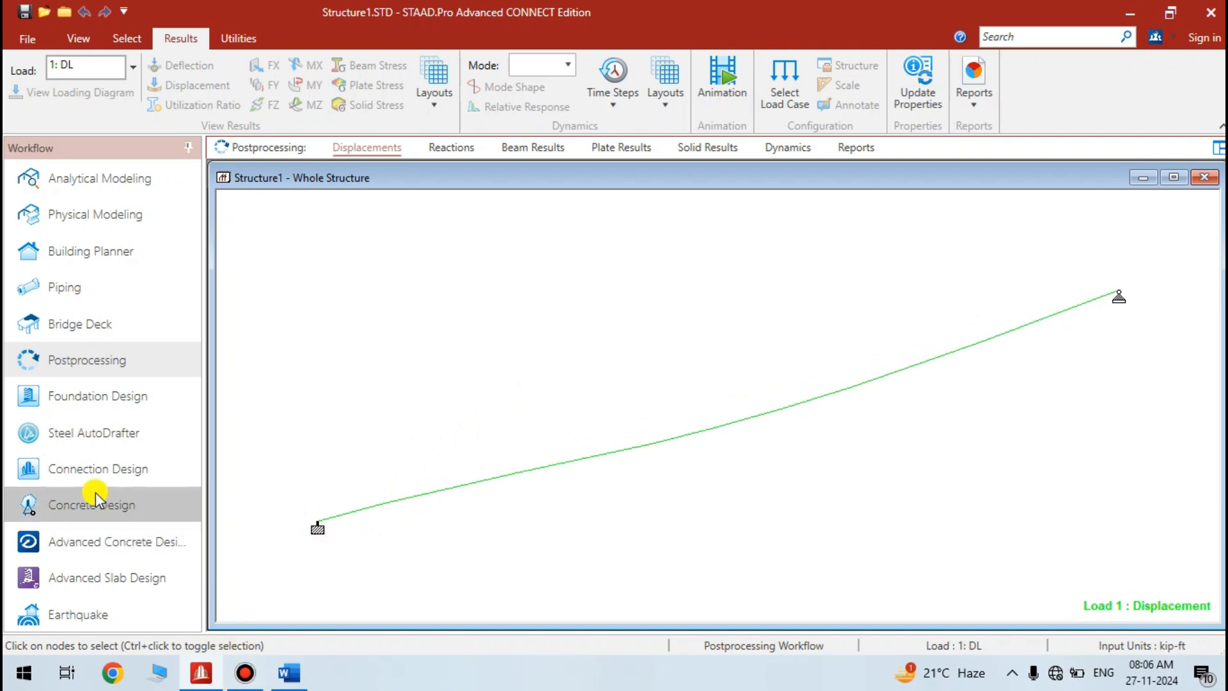
- Reopen the displacement results and set the displacement result scale to 0.04 in per m, with scale changes applied immediately
click(355, 150)
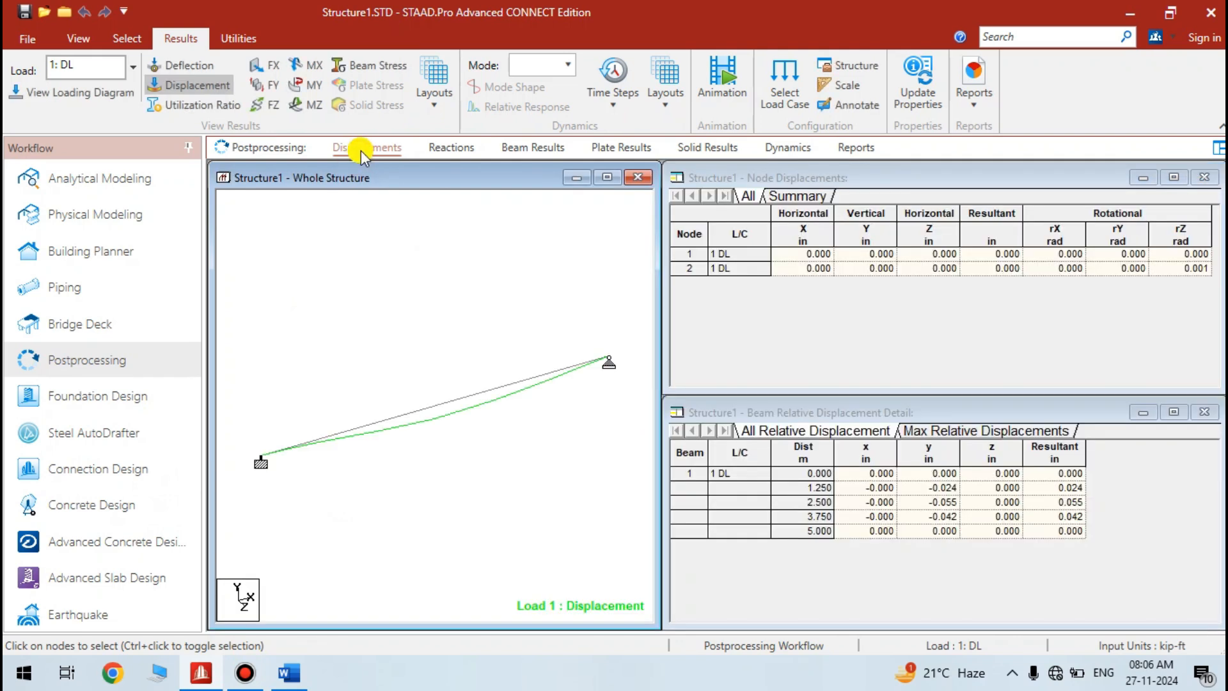
click(823, 90)
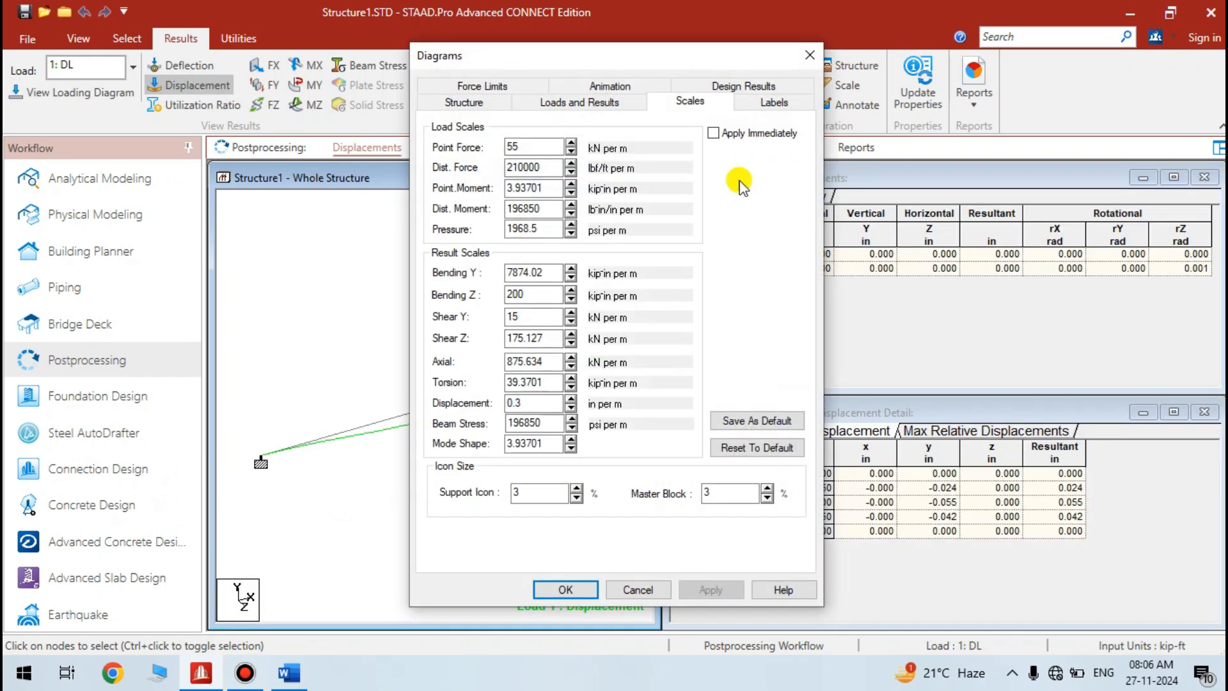
drag(488, 56, 646, 75)
drag(722, 70, 902, 63)
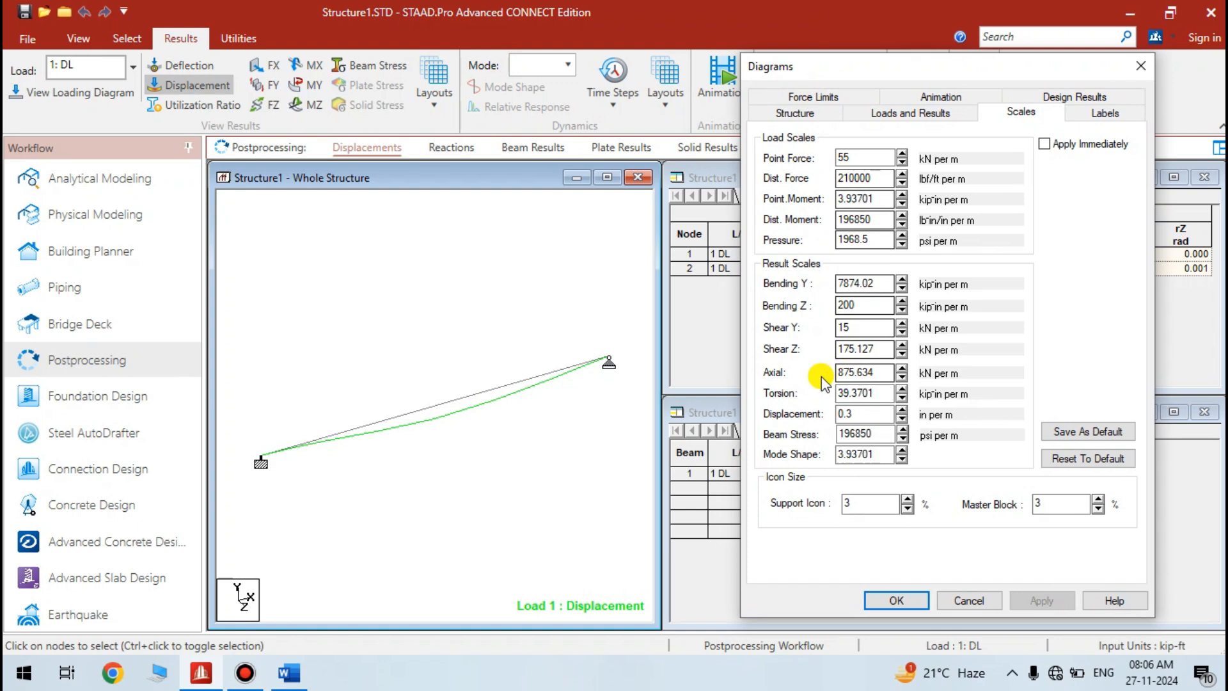
click(1043, 146)
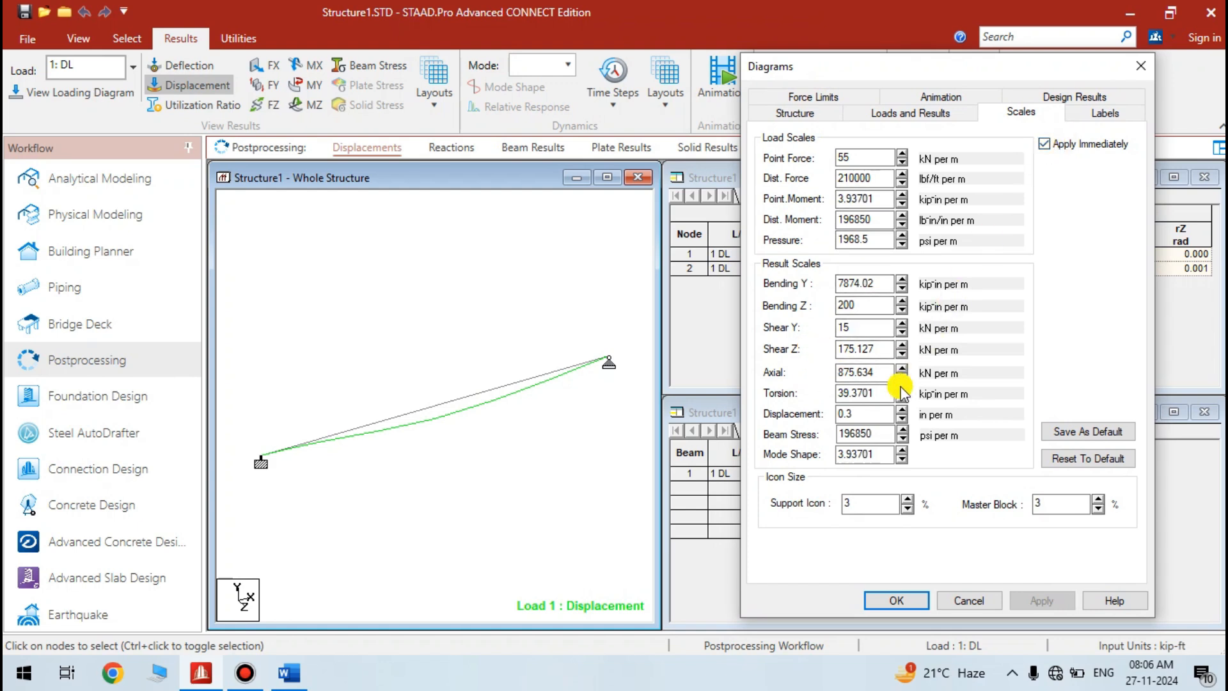
click(903, 420)
click(903, 421)
click(902, 420)
click(903, 420)
click(902, 420)
click(903, 420)
click(903, 419)
click(902, 419)
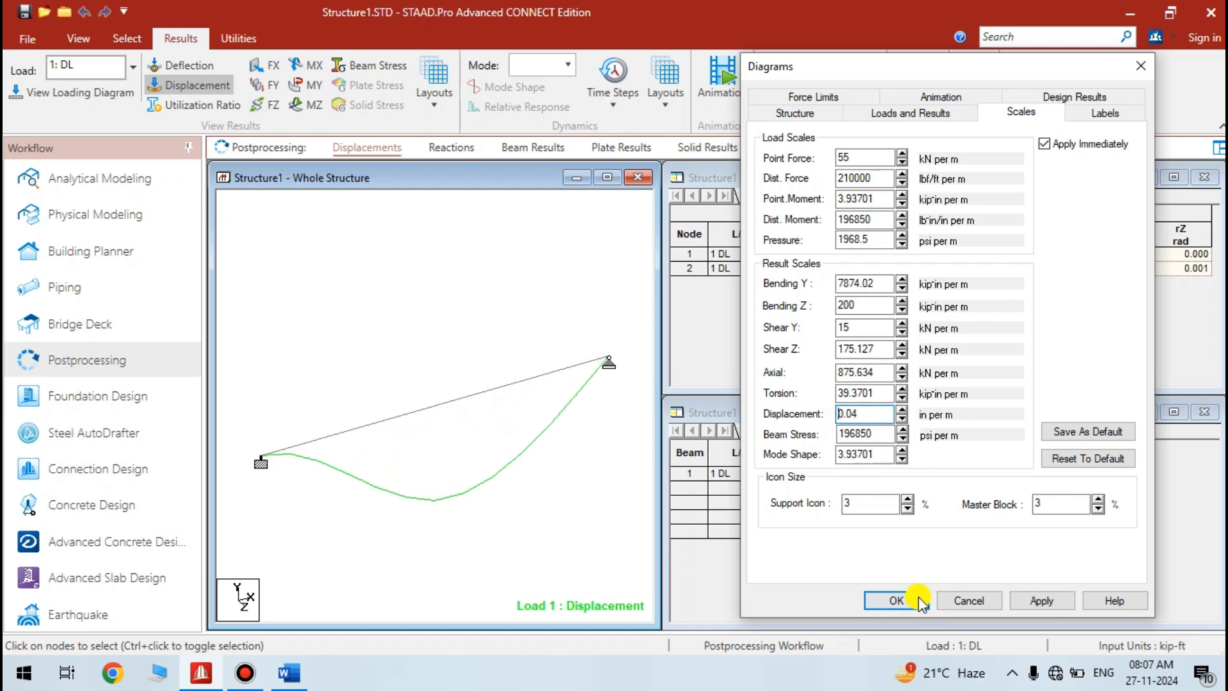
click(897, 600)
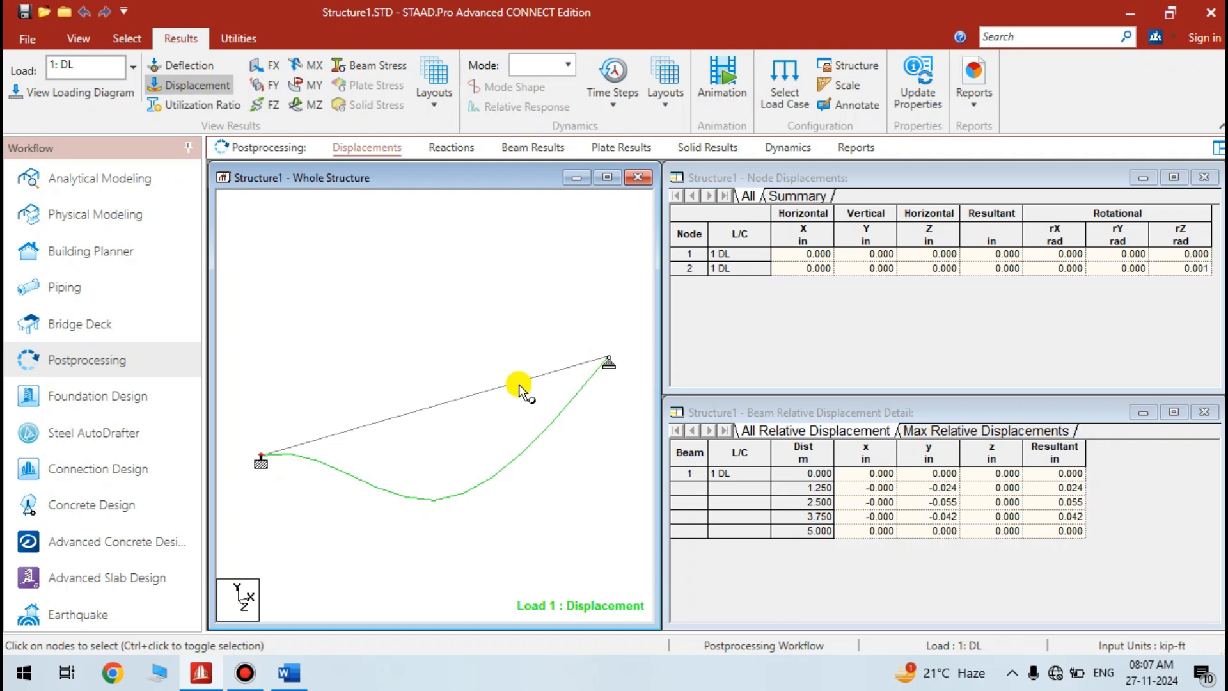
- Animate the beam's section displacement with 20 extra frames and a target of 20 FPS
click(710, 95)
click(492, 195)
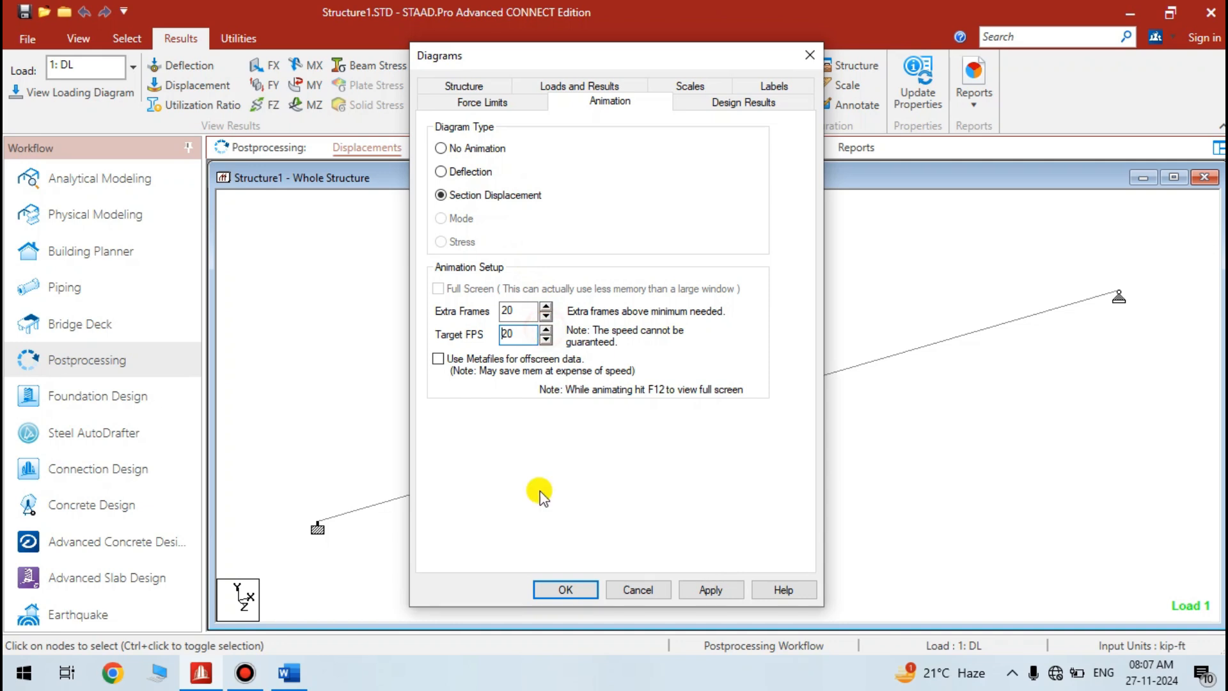
click(550, 589)
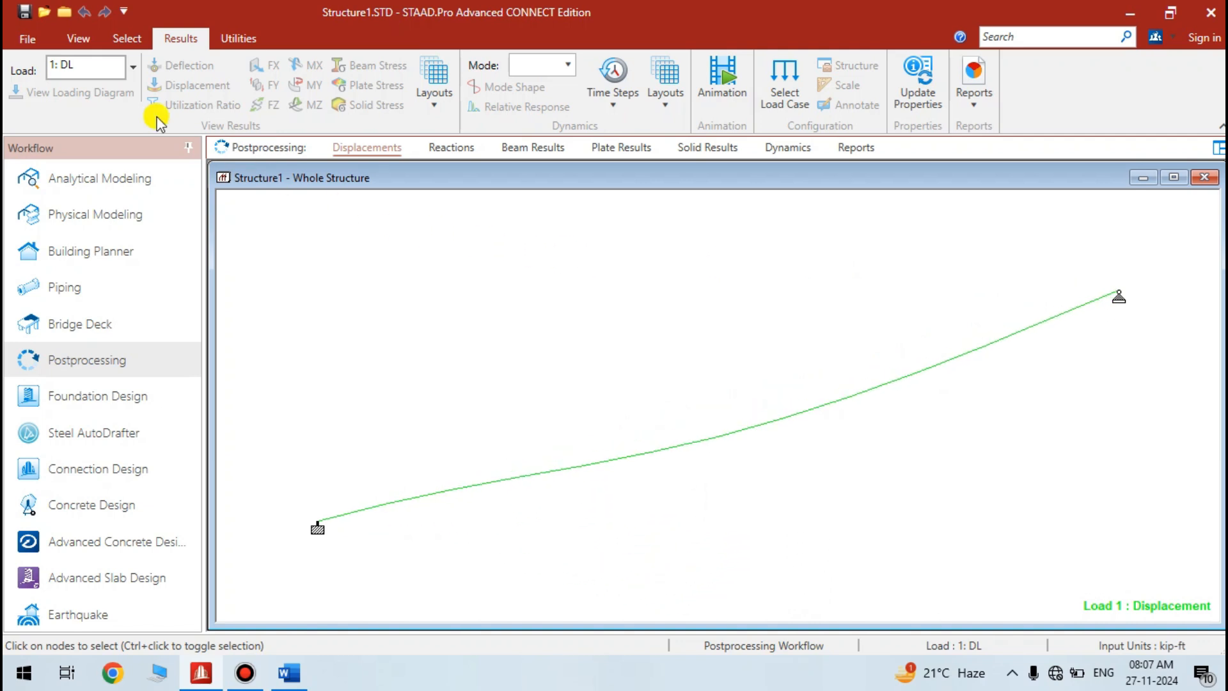
- Return to analytical modeling and define a -21 kN/m GY uniform member force with d1 set to 1 m, following the Word sketch
click(106, 182)
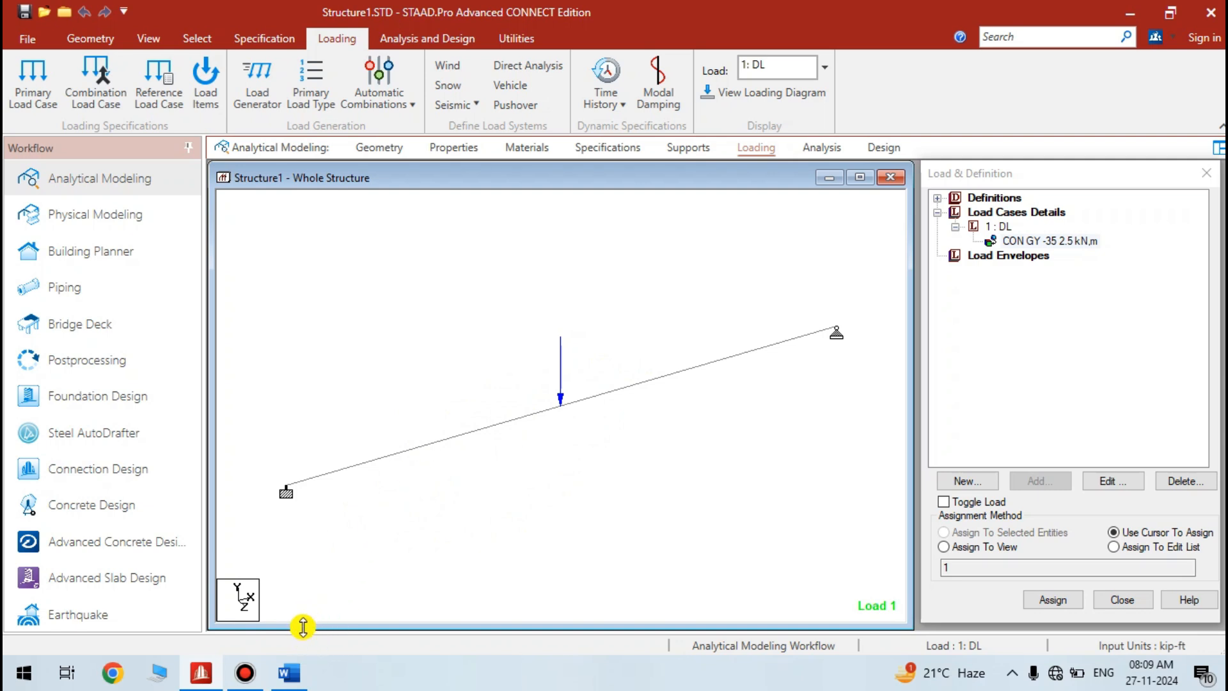
click(291, 676)
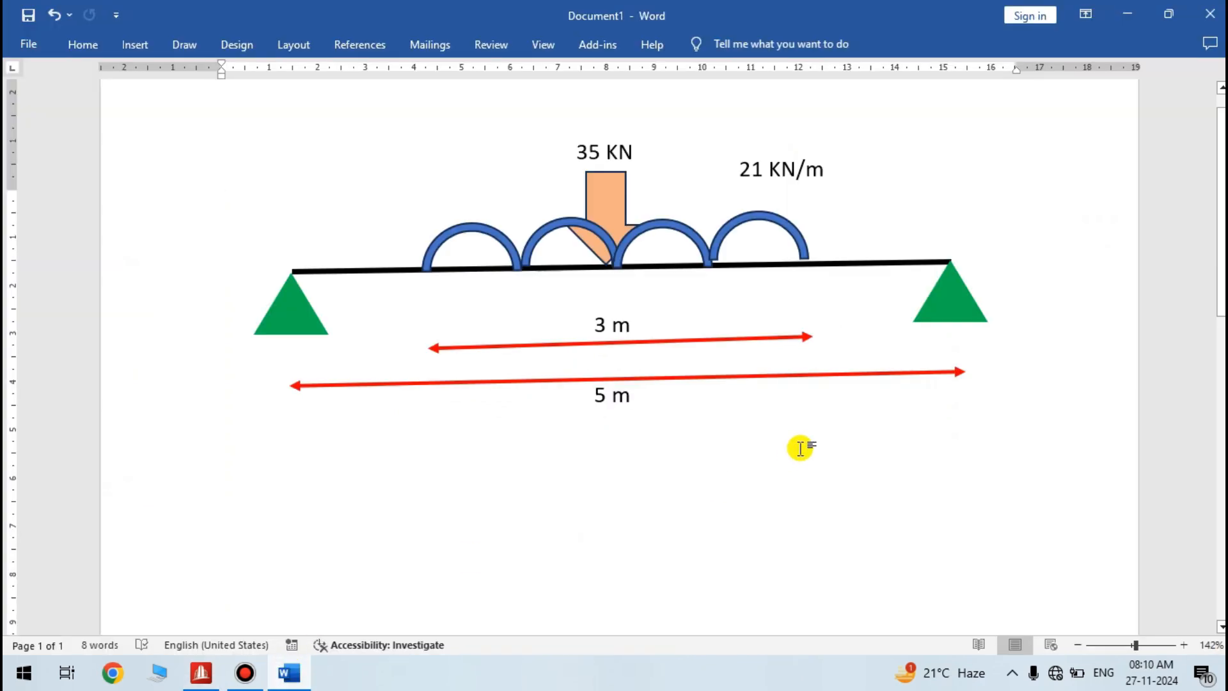
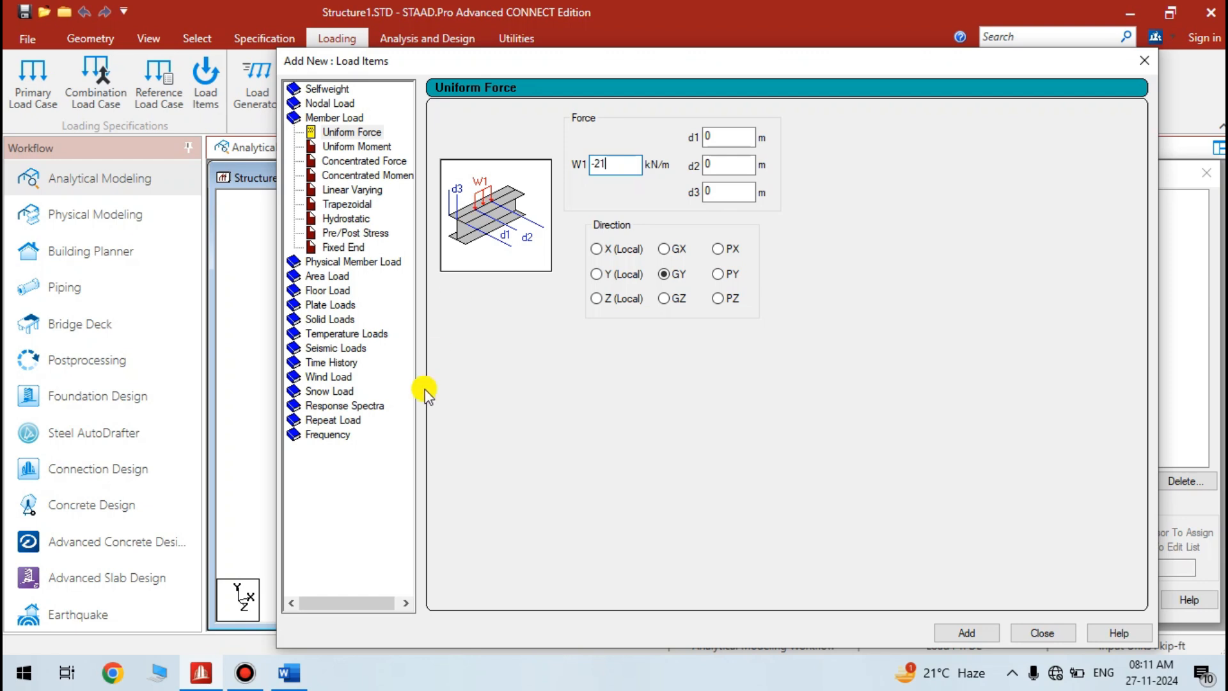
click(288, 673)
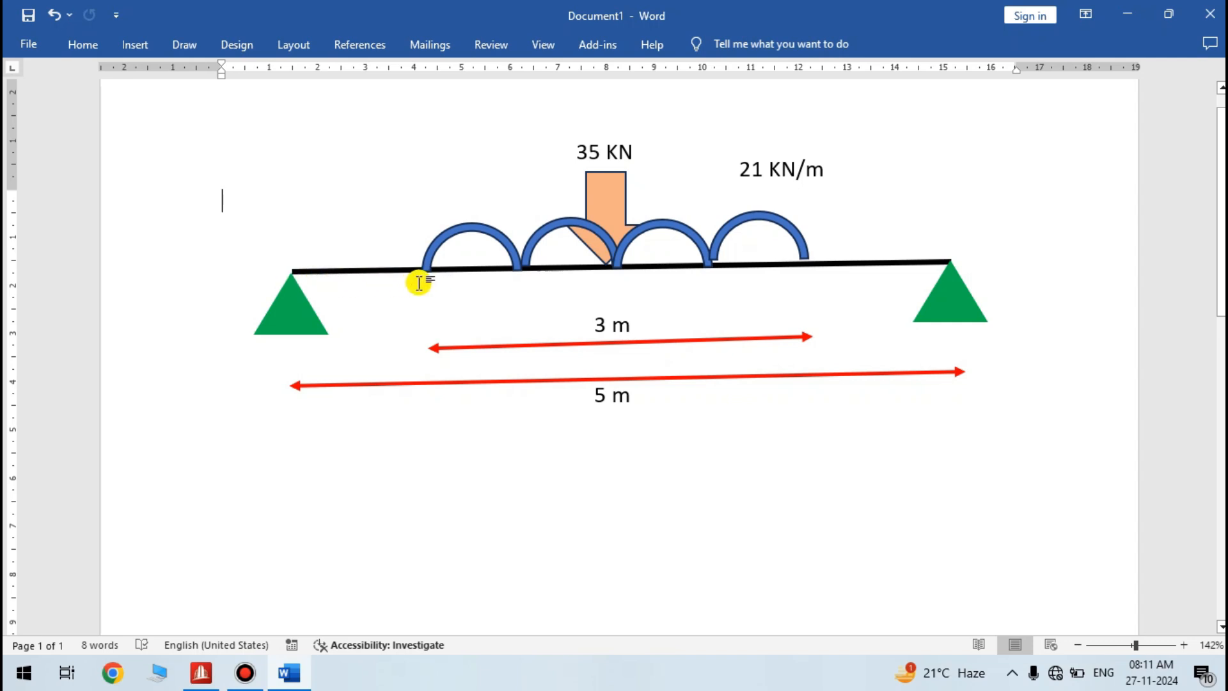
click(200, 673)
key(Tab)
text(1)
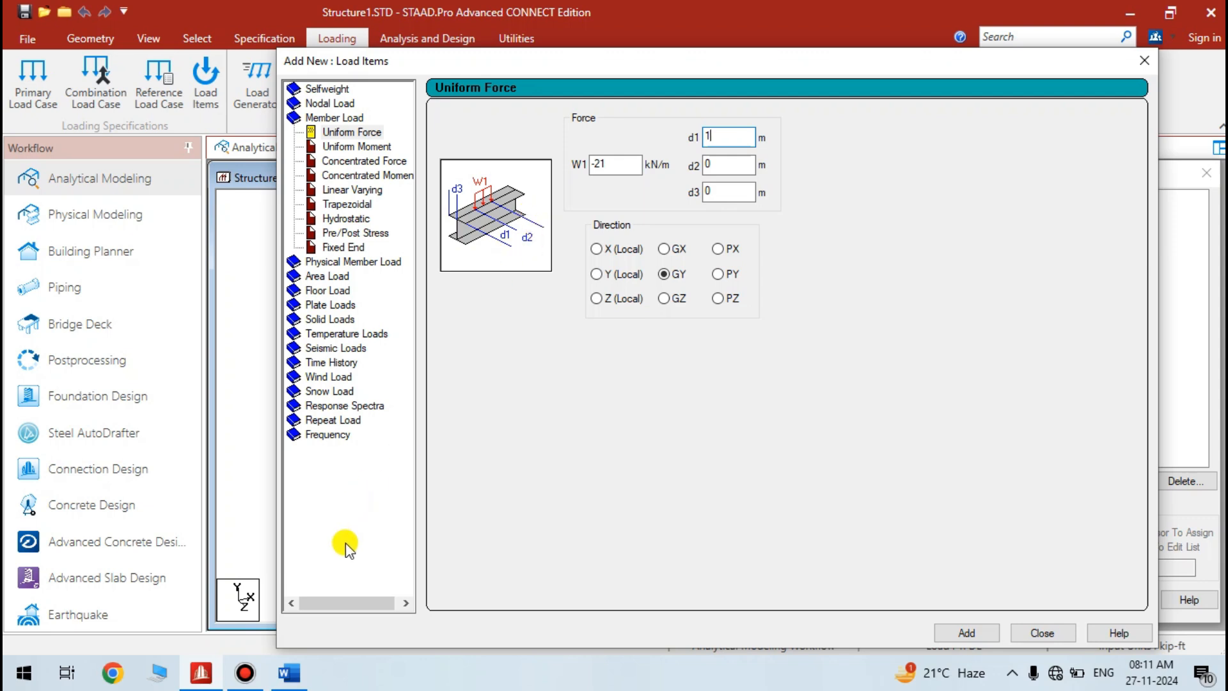
- Set the uniform force's d2 distance to 4 m per the Word sketch and add it to load case DL, deleting the existing result files
click(289, 672)
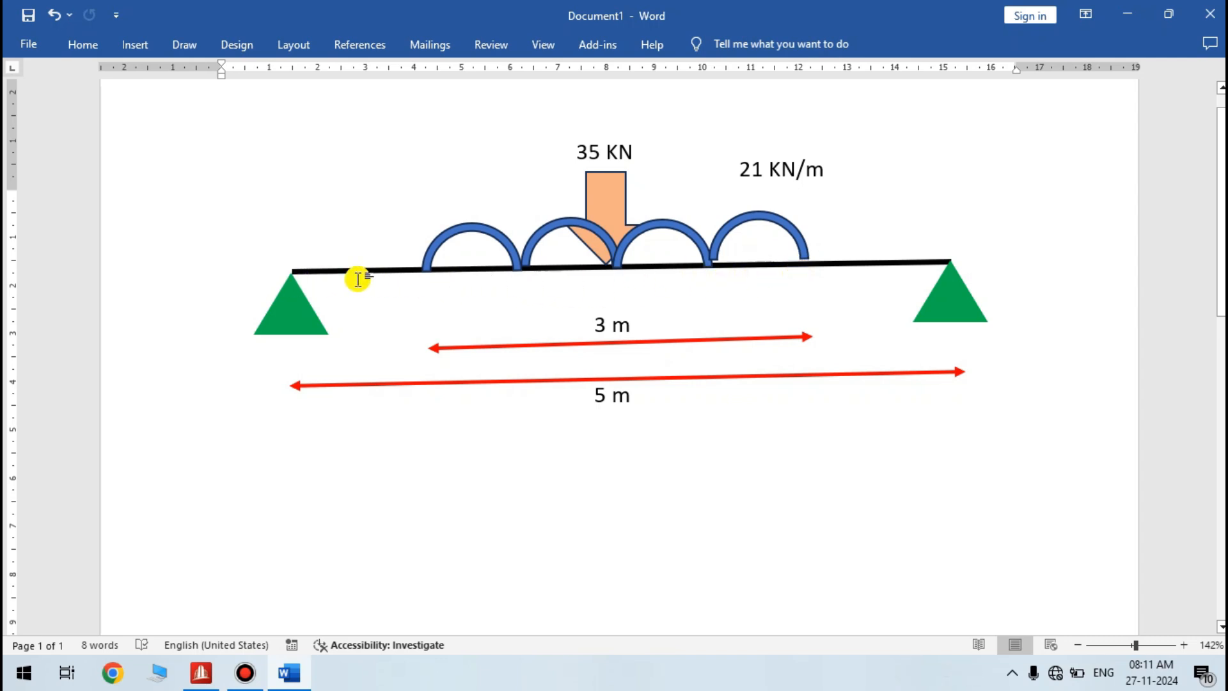
click(199, 675)
drag(728, 164, 689, 162)
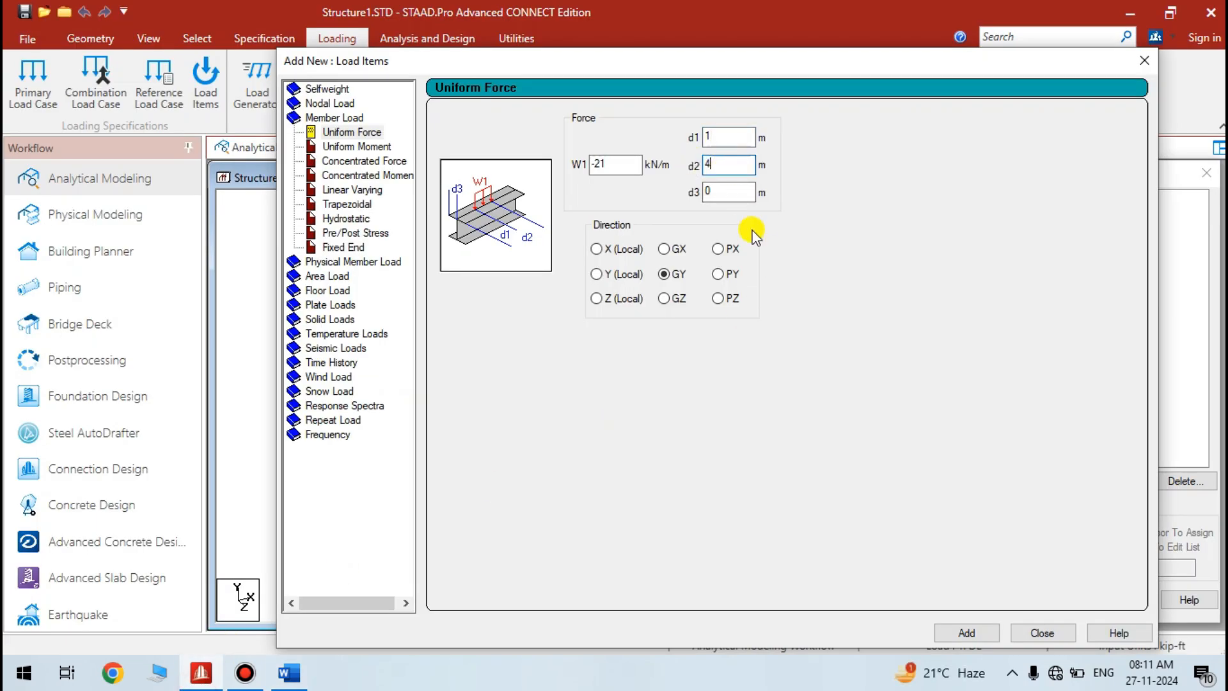
click(953, 630)
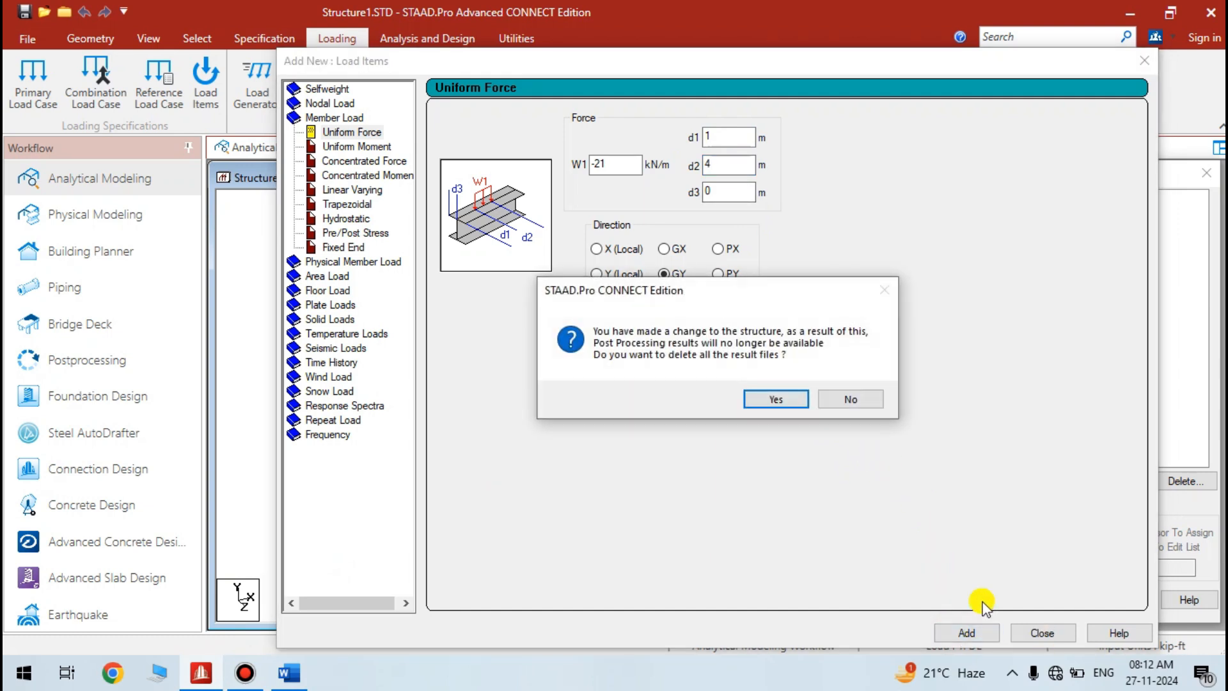
click(764, 403)
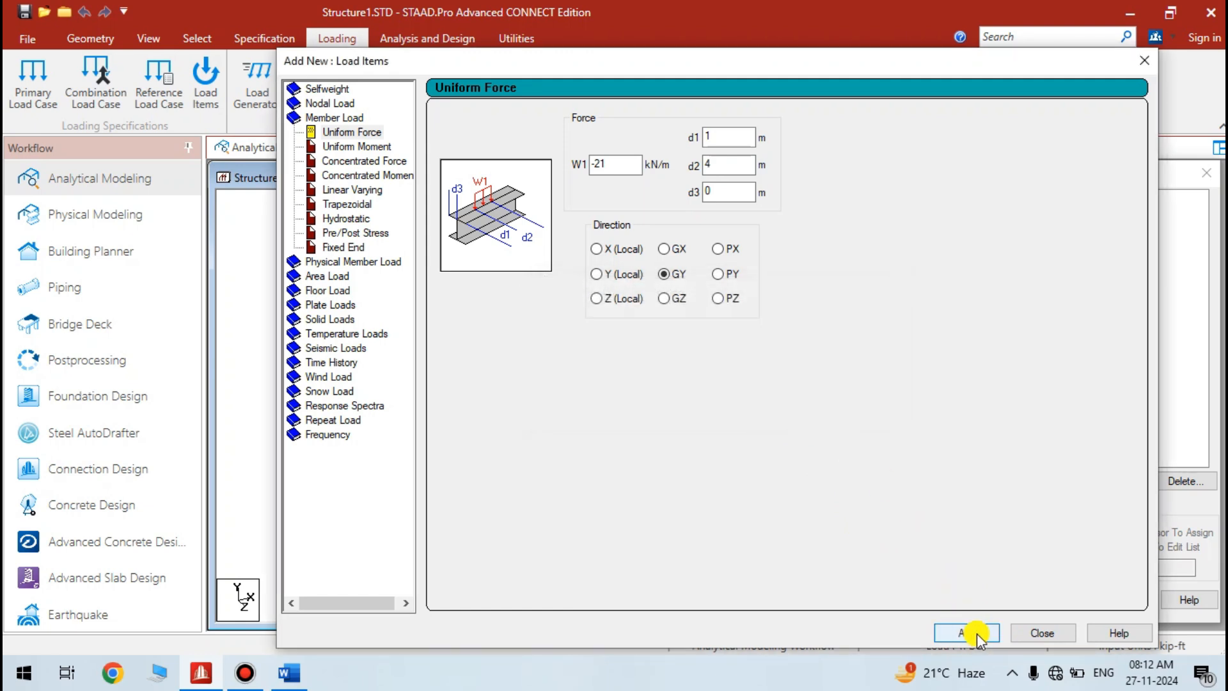
click(1036, 632)
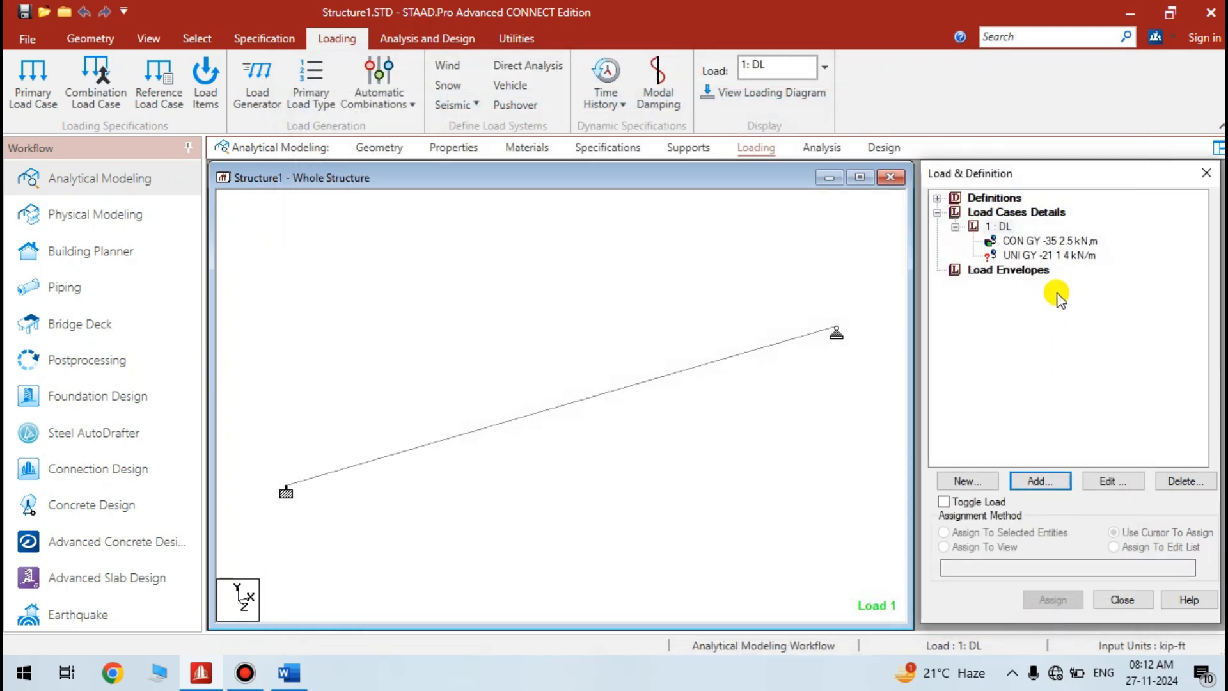
- Assign the UNI GY -21 1 4 kN/m load to the beam with the cursor and end the assignment
click(1057, 256)
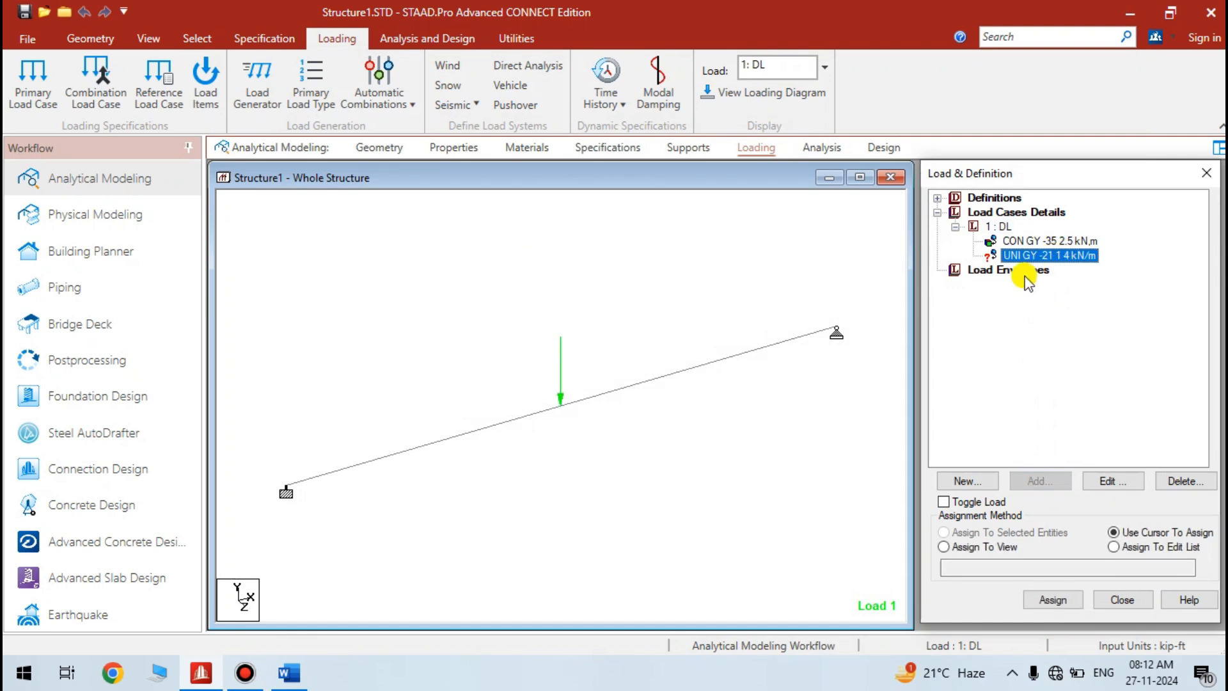
click(1150, 536)
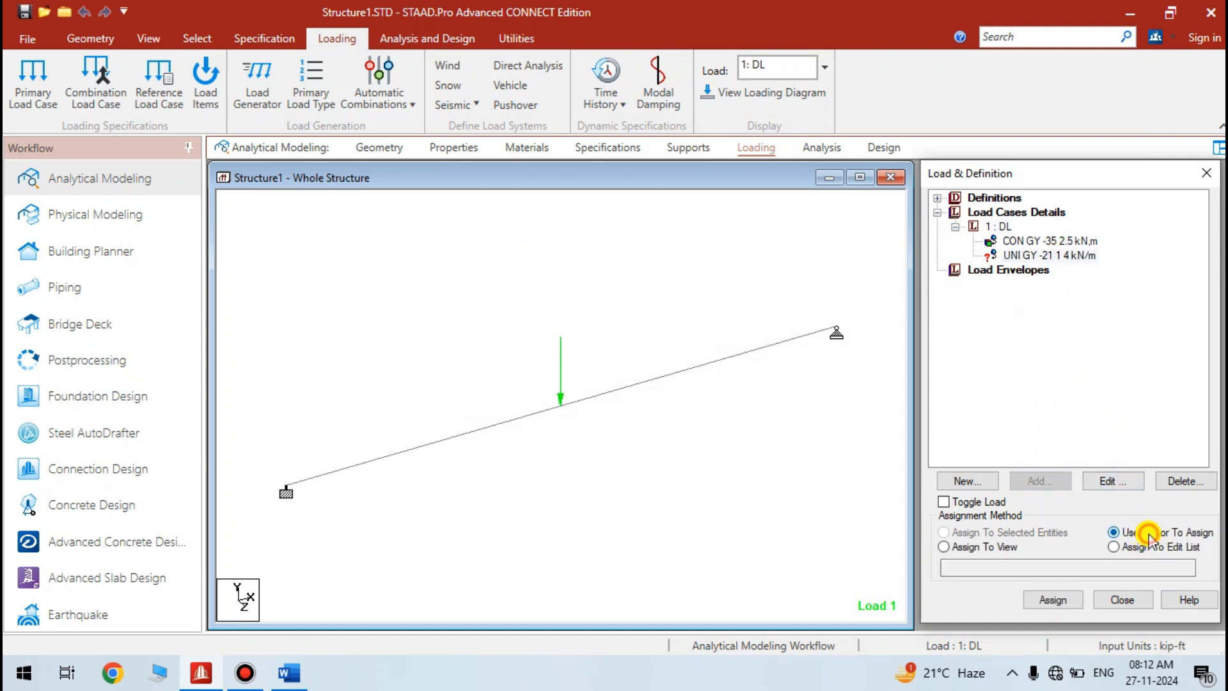
click(1044, 601)
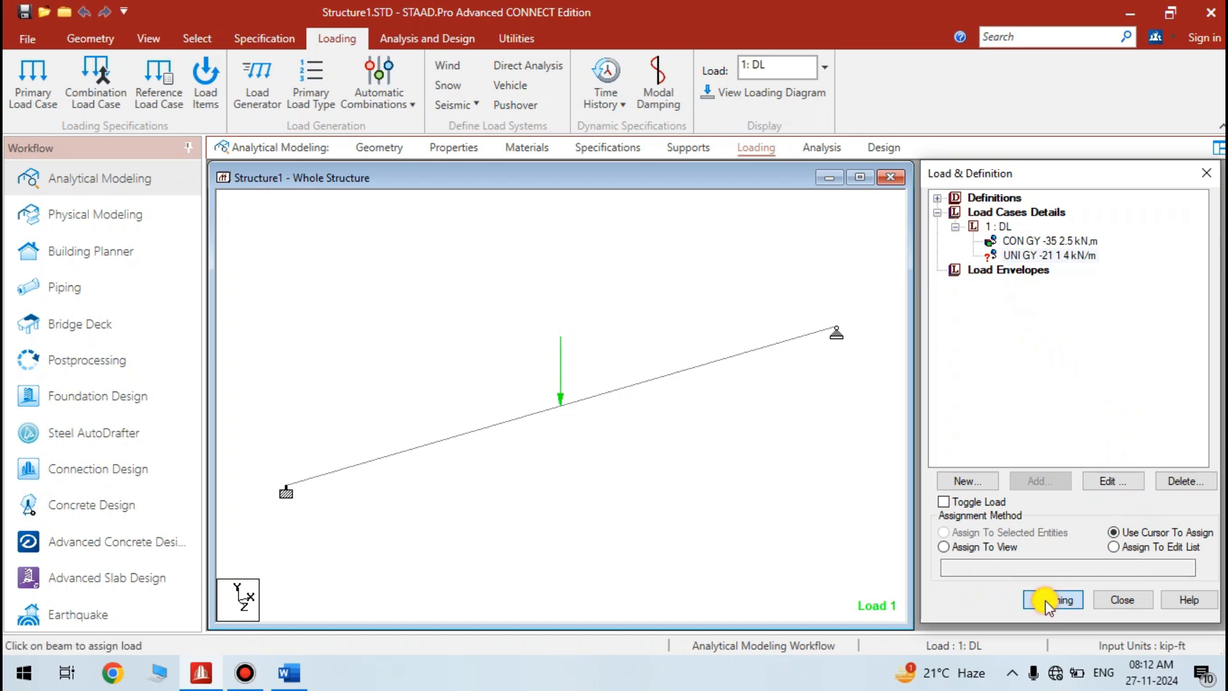
click(639, 385)
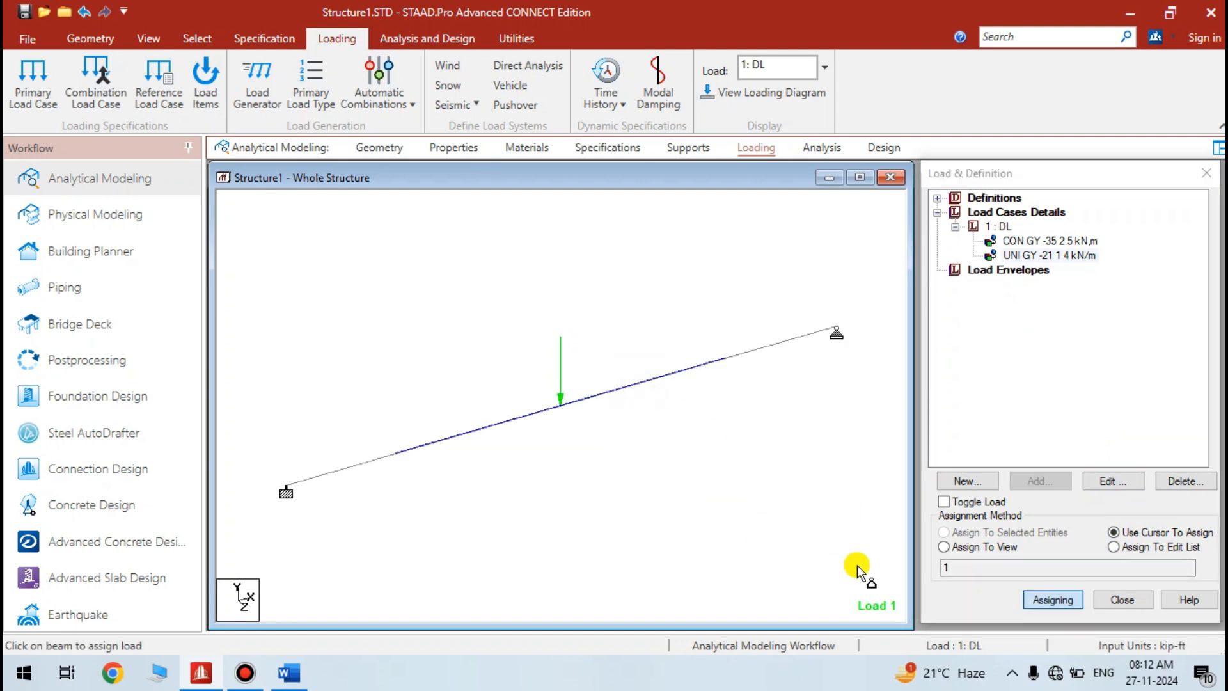
click(1058, 601)
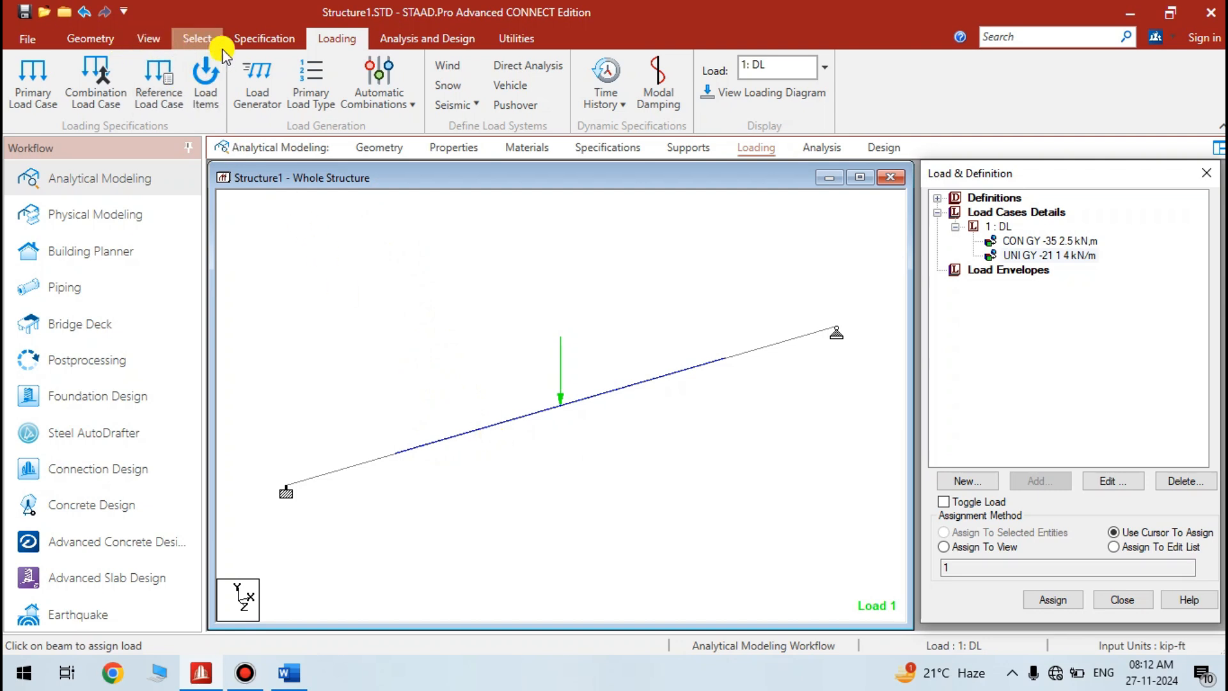
click(154, 42)
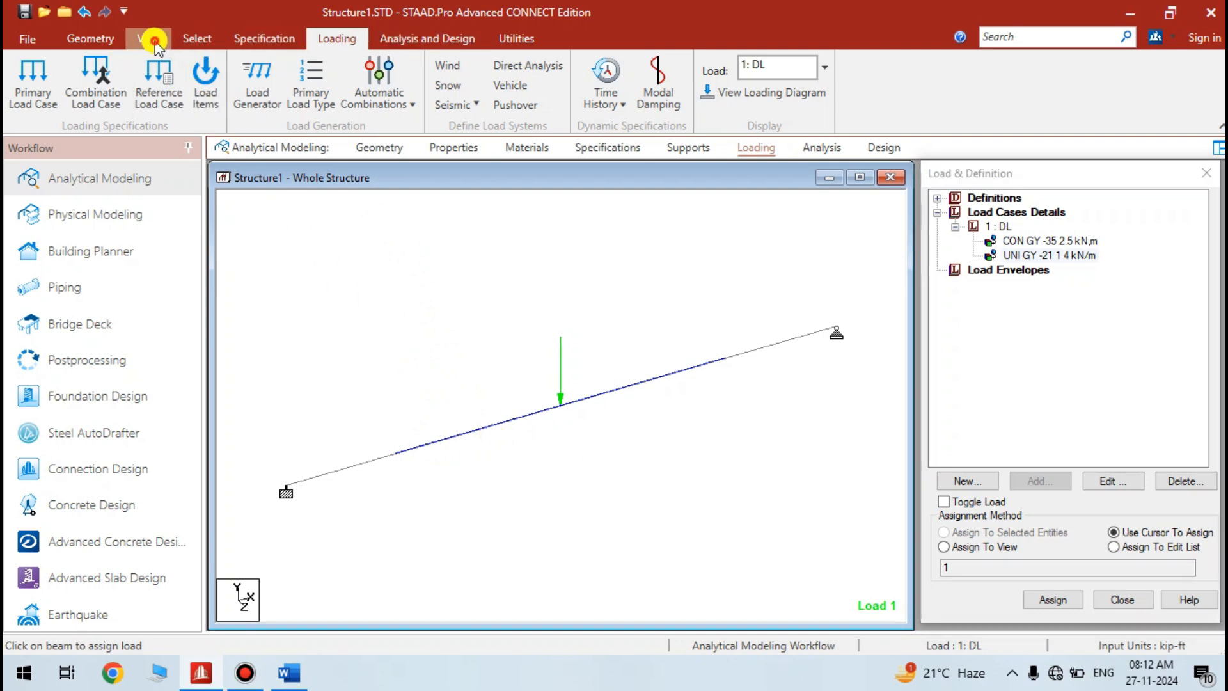
- Set the distributed force diagram scale to 2600 lbf/ft per m, with scale changes applied immediately
click(30, 91)
drag(537, 61, 910, 73)
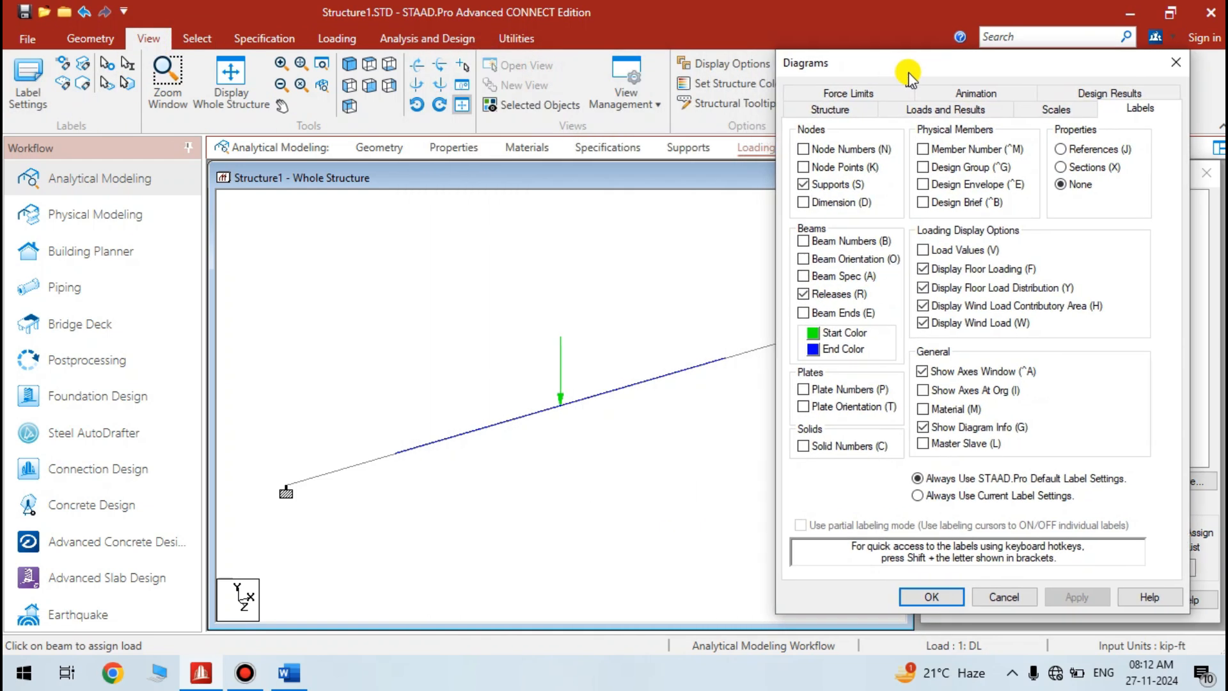
click(1062, 110)
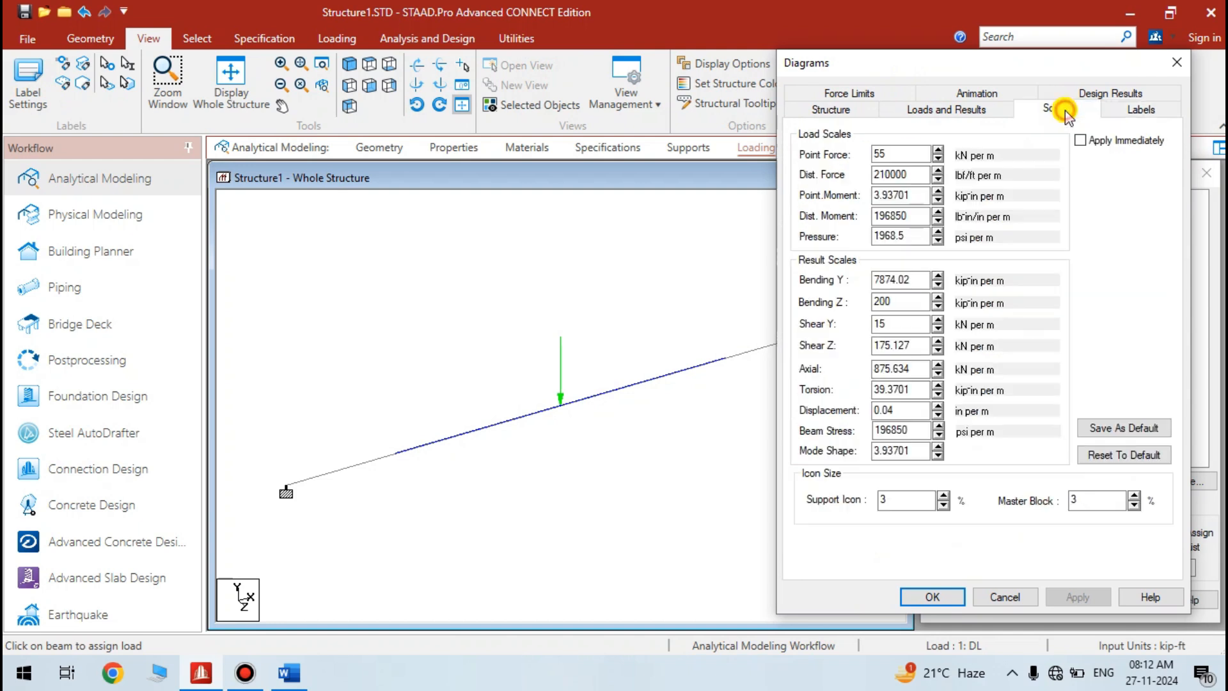
click(1081, 140)
click(938, 179)
click(938, 180)
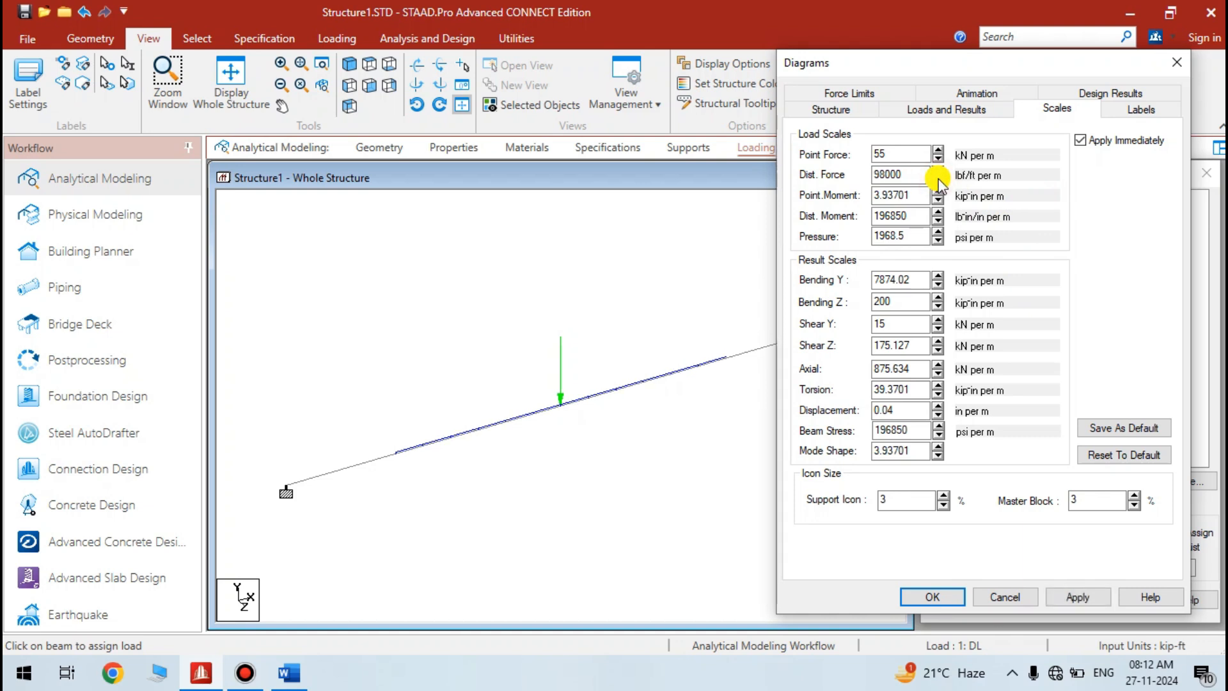
click(937, 180)
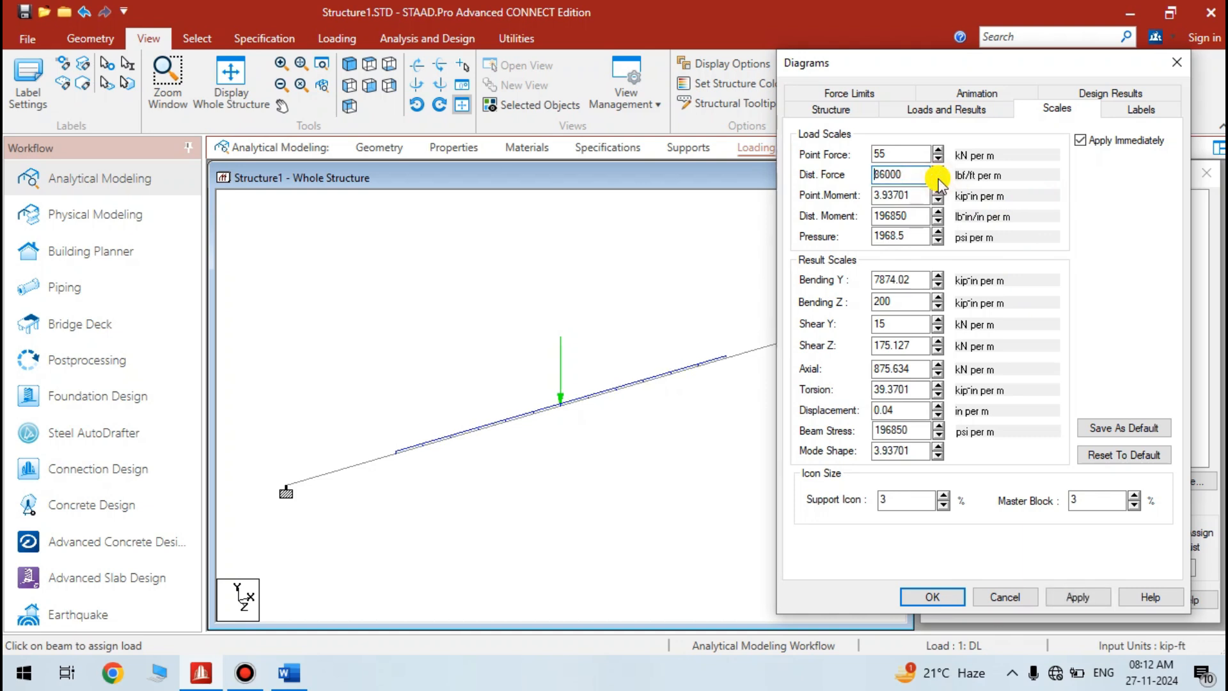
click(938, 180)
click(938, 180)
click(938, 179)
click(938, 180)
click(937, 180)
click(938, 180)
click(938, 180)
click(938, 180)
click(938, 179)
click(938, 180)
click(937, 179)
click(938, 179)
click(938, 180)
click(938, 180)
click(937, 180)
click(938, 180)
click(938, 180)
click(938, 180)
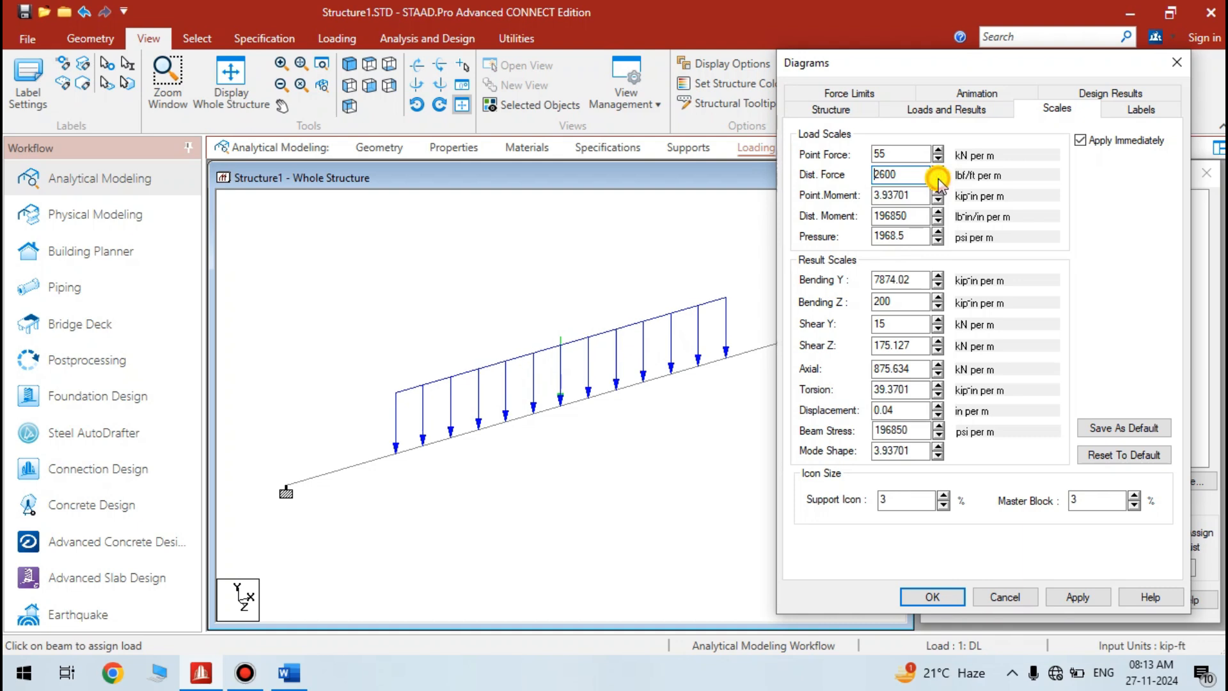
- Set the point force diagram scale to 30 kN per m and accept the diagram settings
click(939, 160)
click(938, 160)
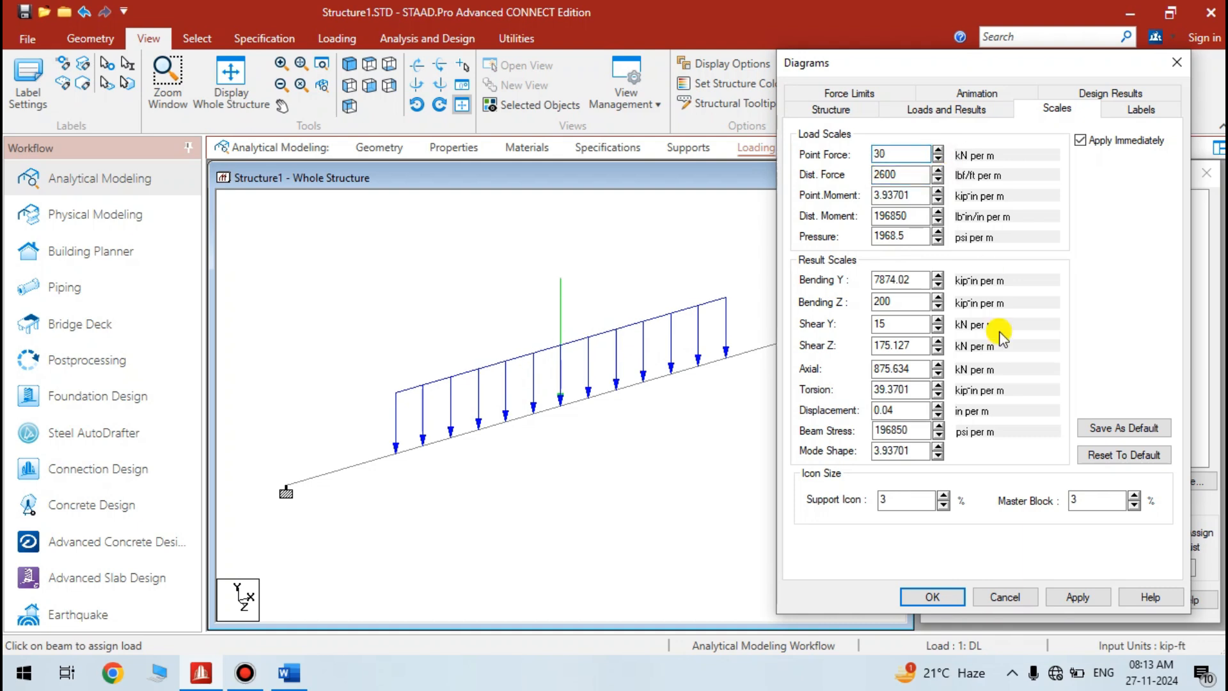
click(942, 597)
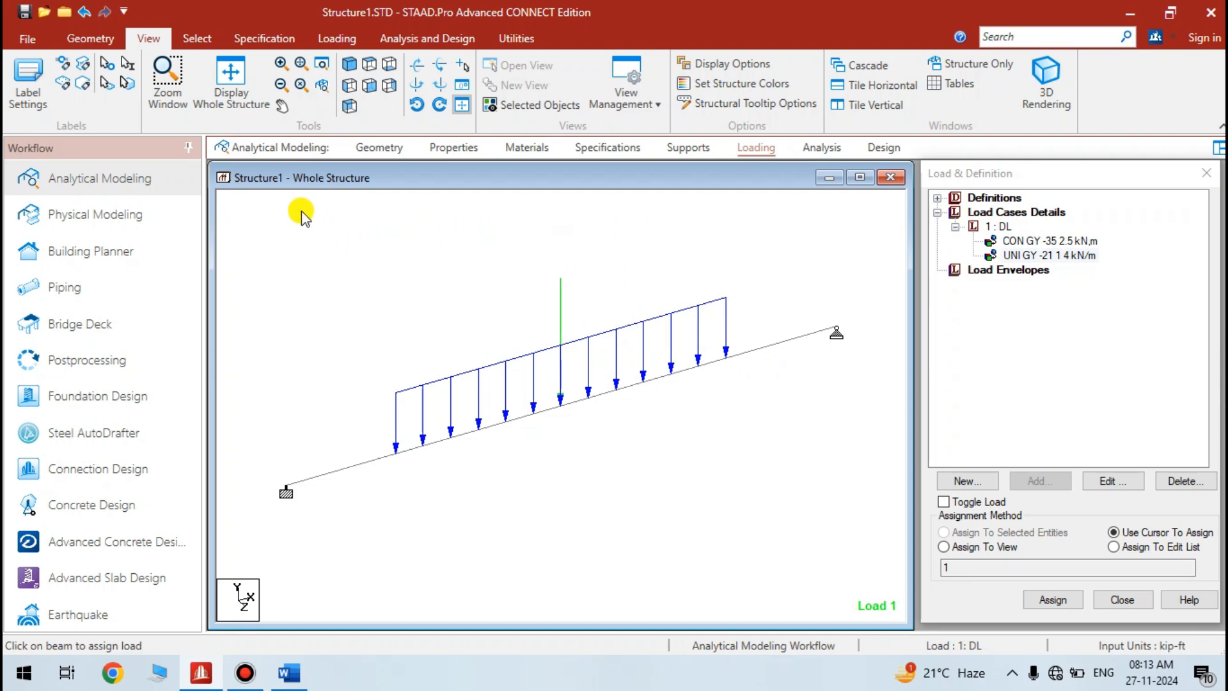
- Save the modified structure, run the analysis, and go to postprocessing with load case 1 DL selected
click(819, 148)
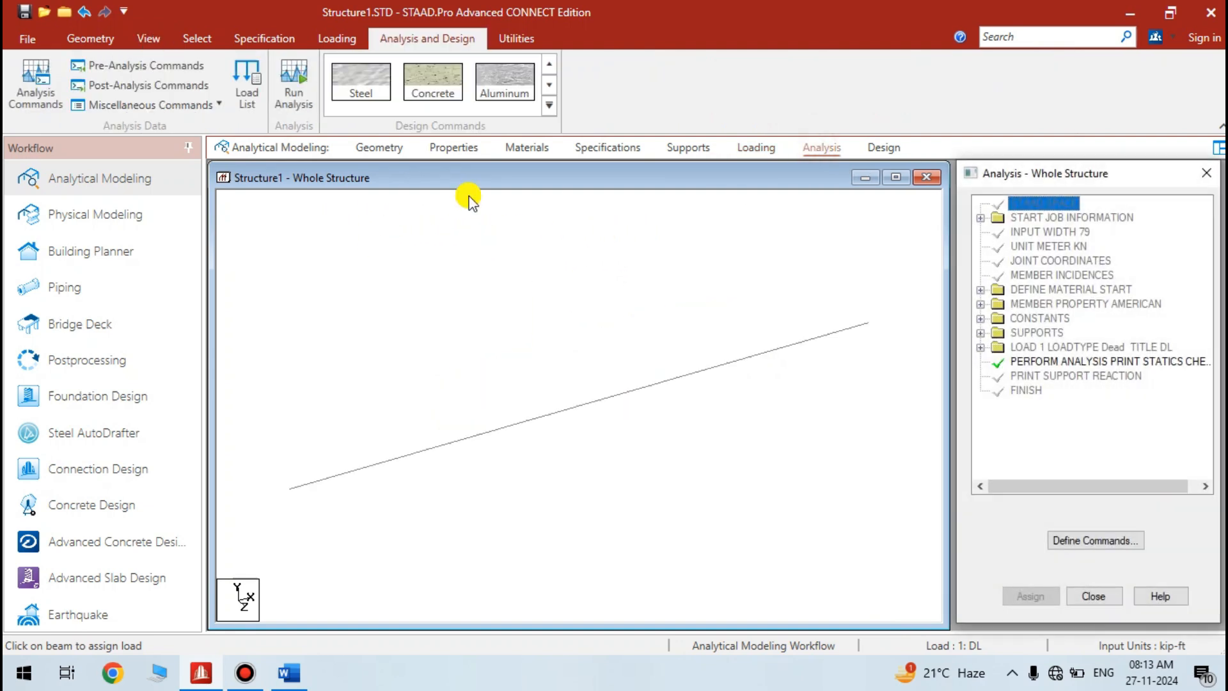
click(293, 90)
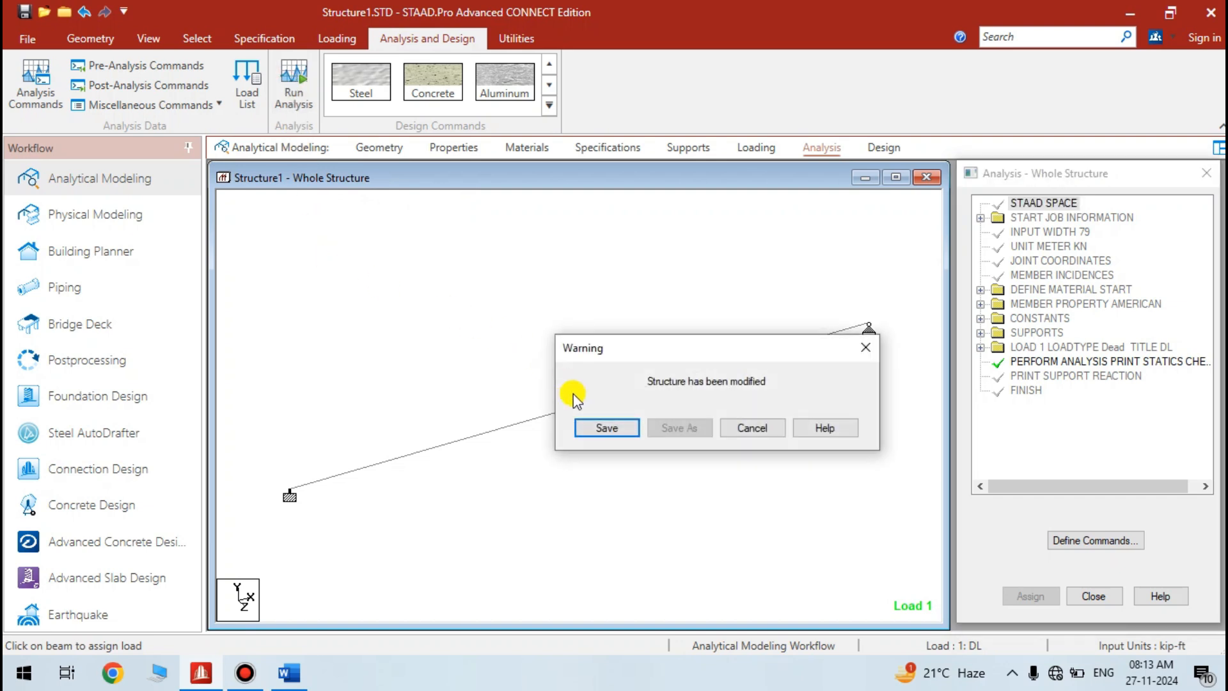
click(598, 427)
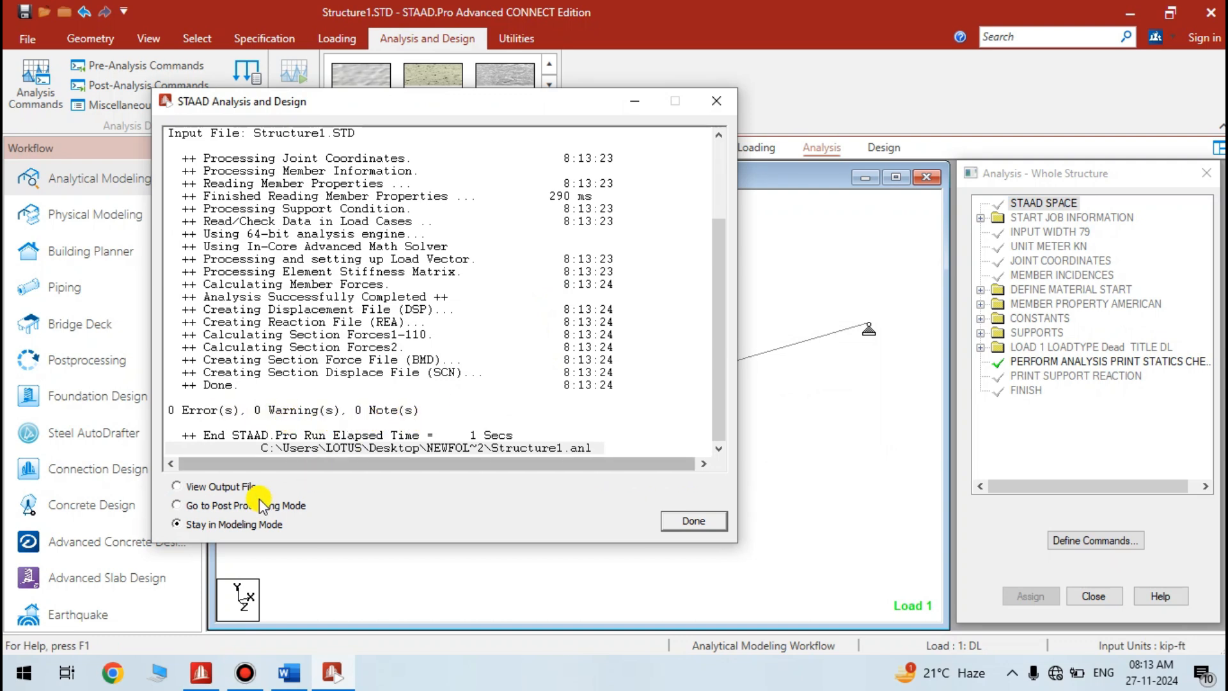
click(177, 505)
click(680, 521)
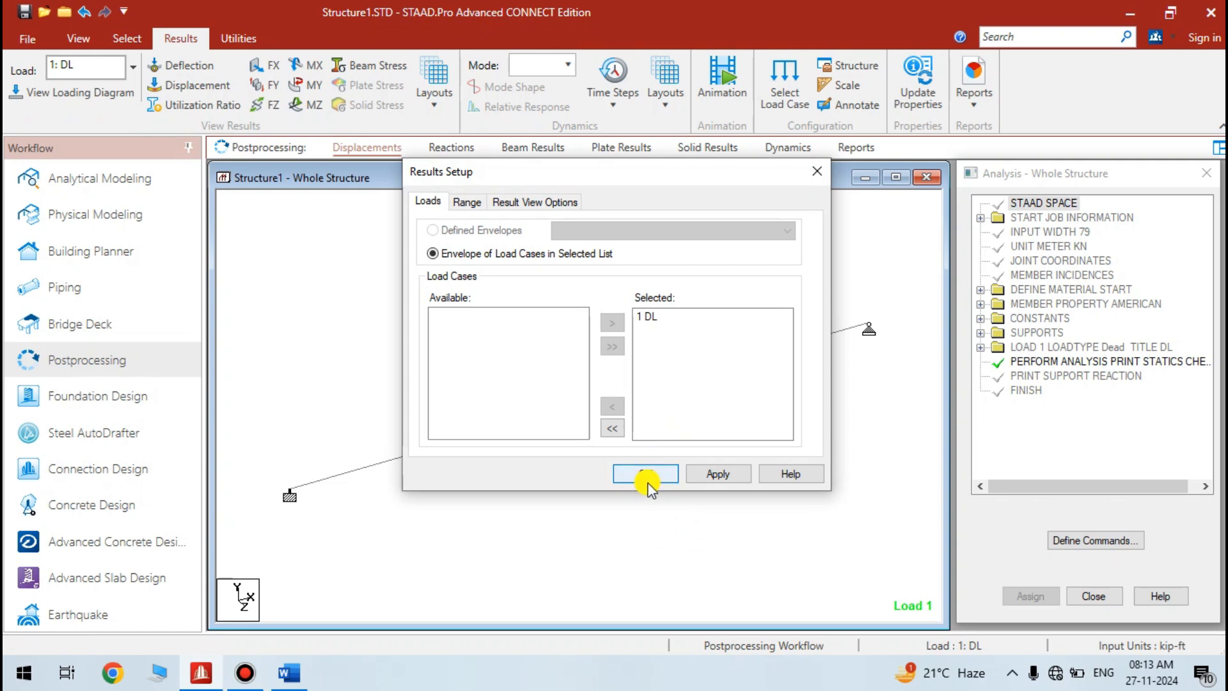
click(649, 472)
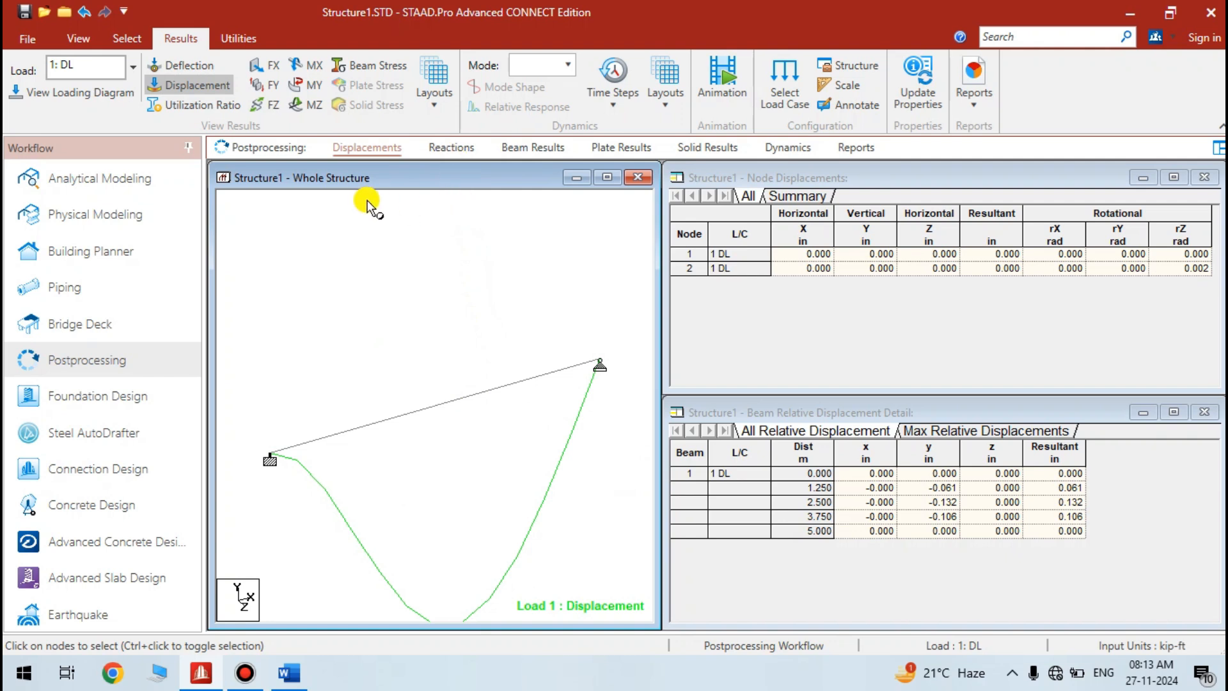
- Display the beam's FY shear diagram and set the Shear Y result scale to 35 kN per m
click(265, 85)
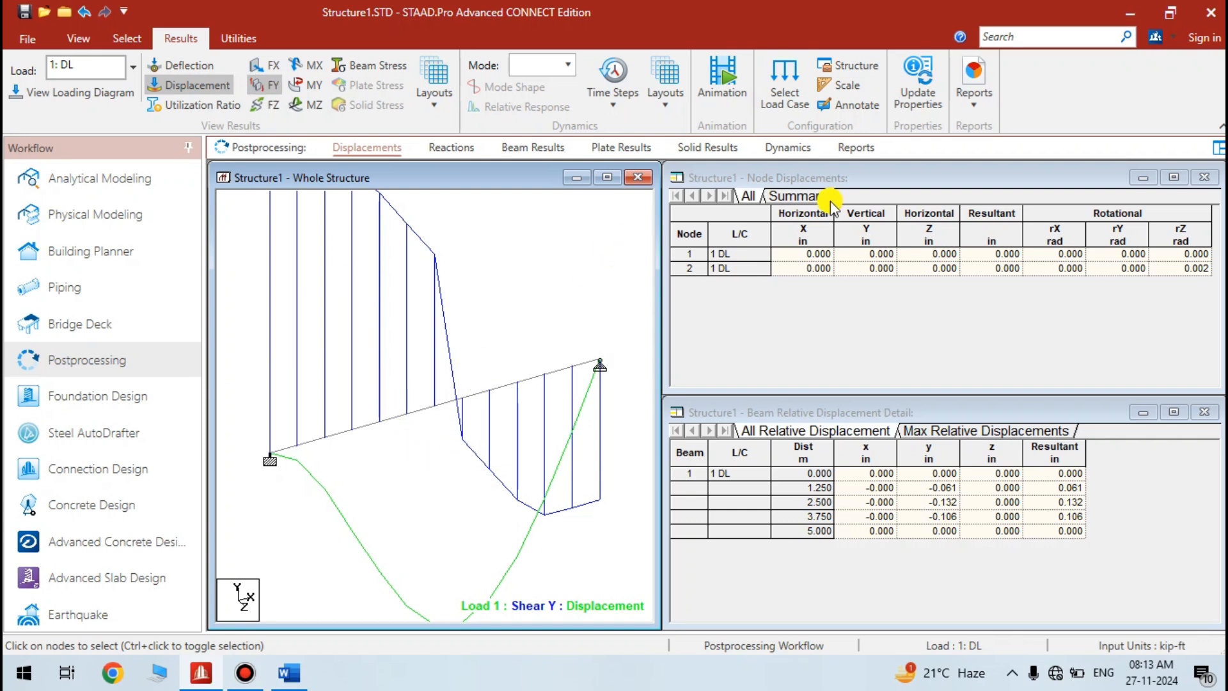
click(843, 85)
drag(665, 65, 1022, 103)
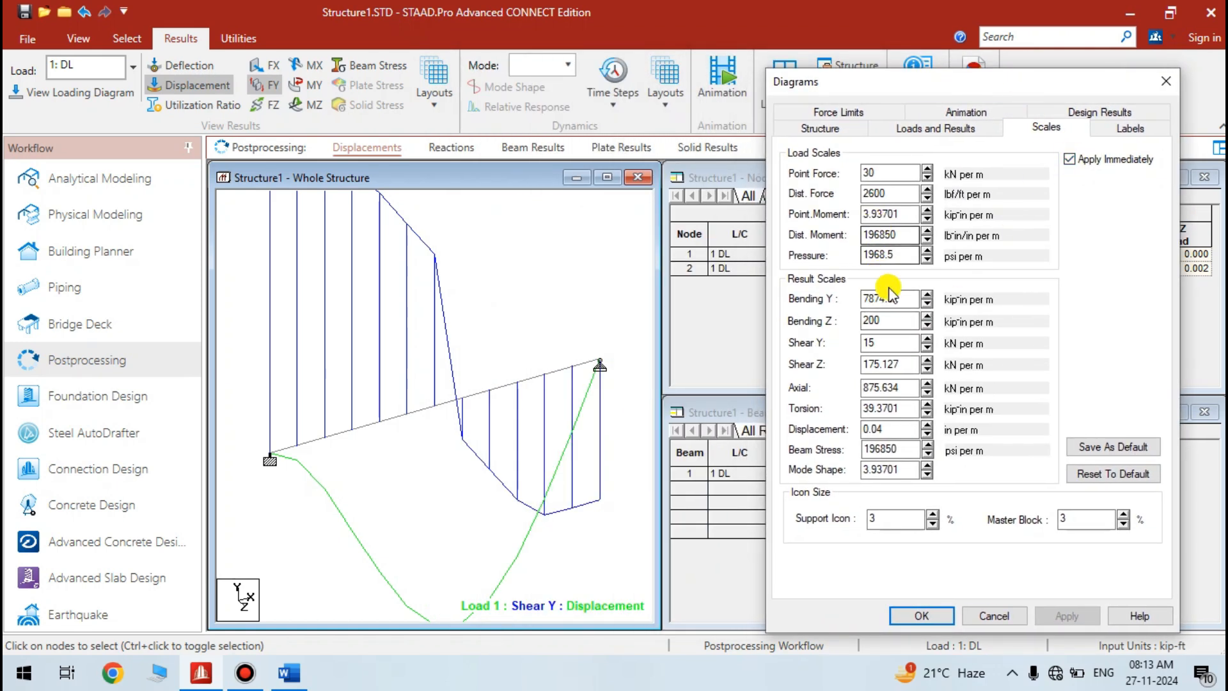
click(927, 349)
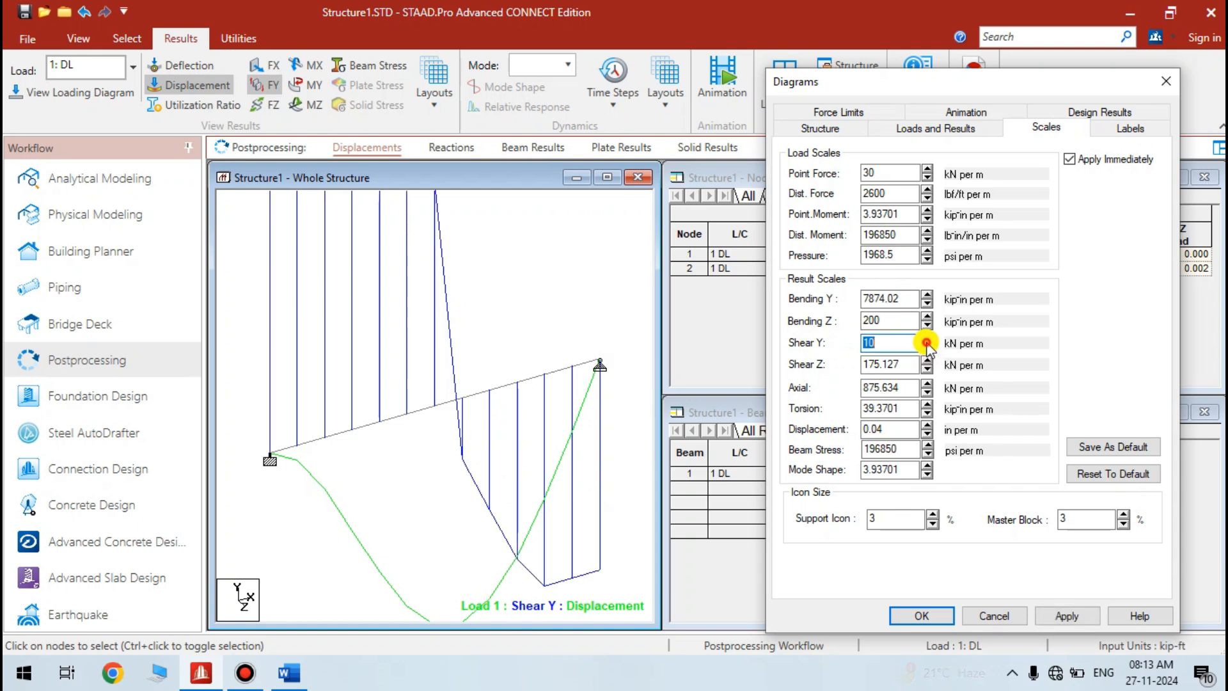
click(927, 338)
click(927, 339)
click(927, 338)
click(927, 338)
click(927, 339)
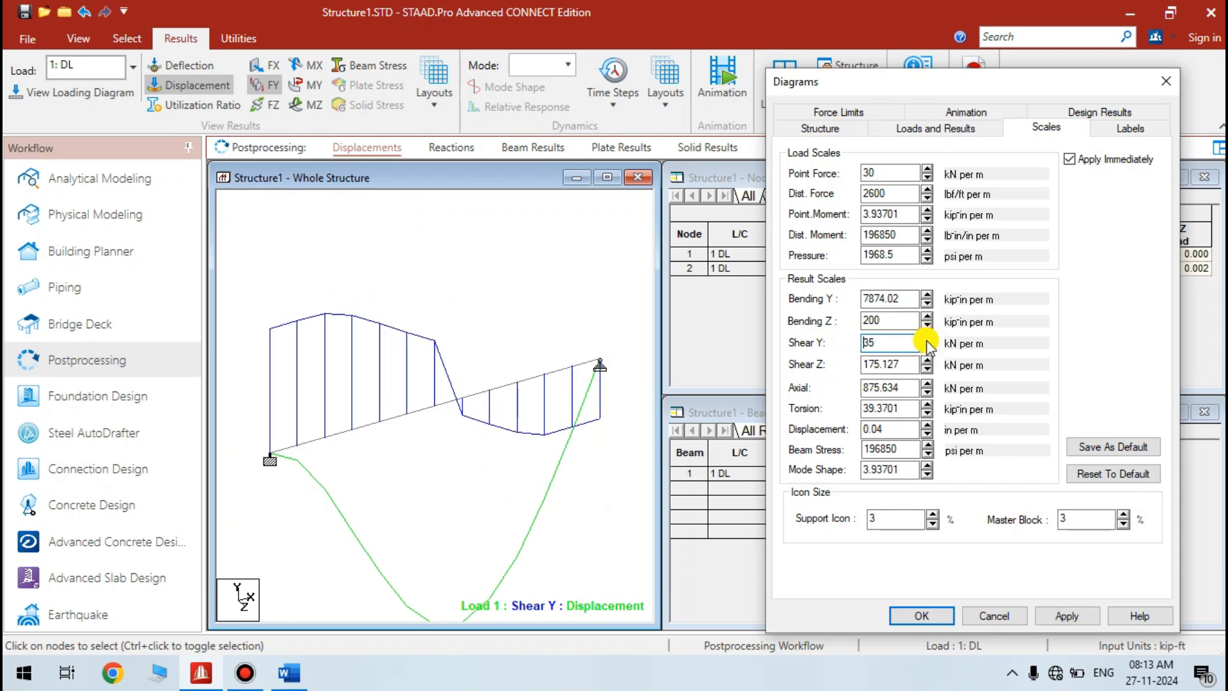
click(942, 615)
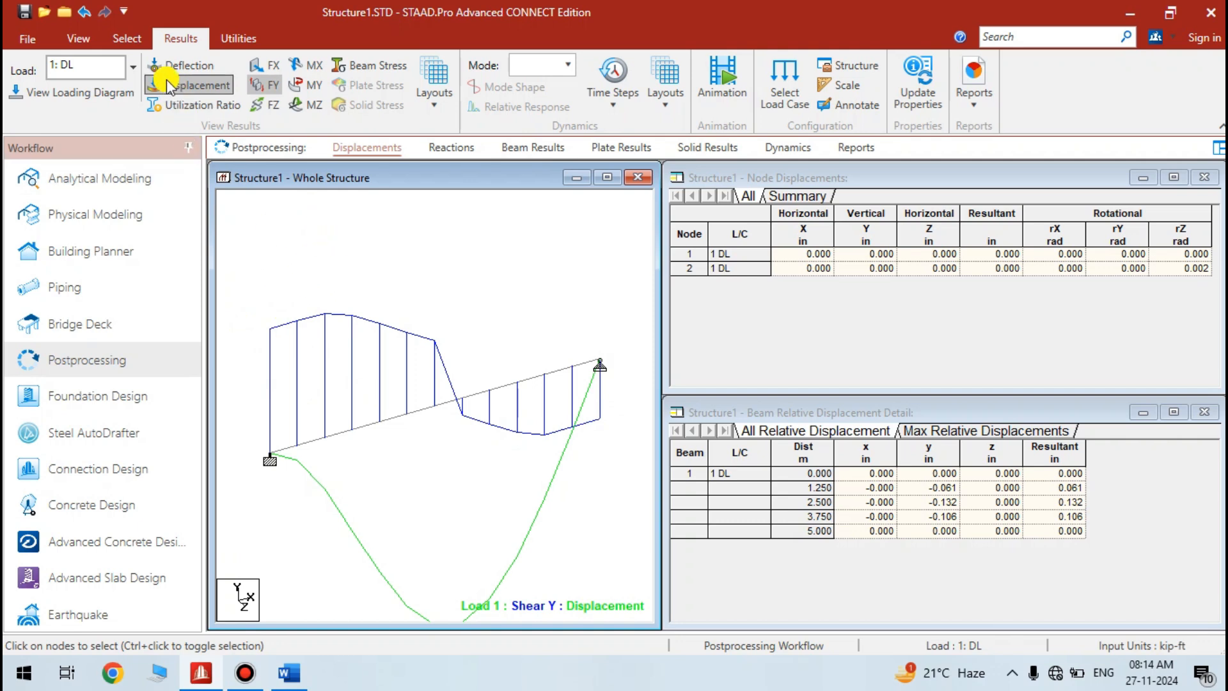
- Switch the structure to the front view to examine the shear diagram in the XY plane
click(78, 38)
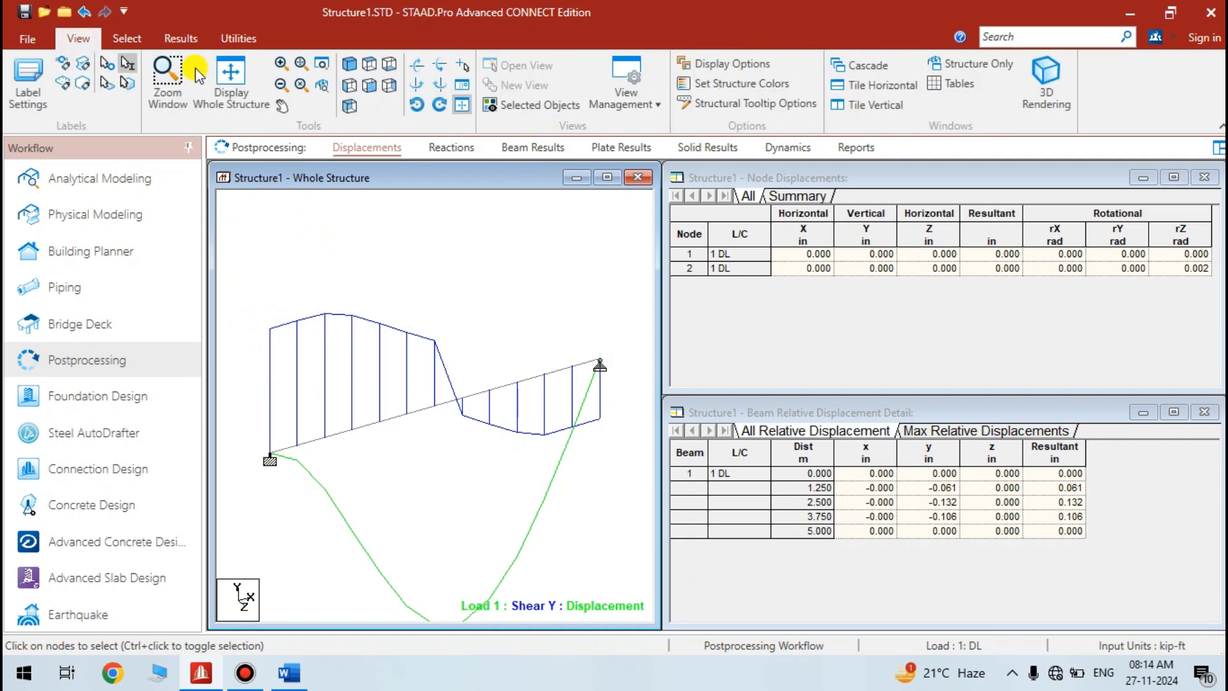
click(370, 88)
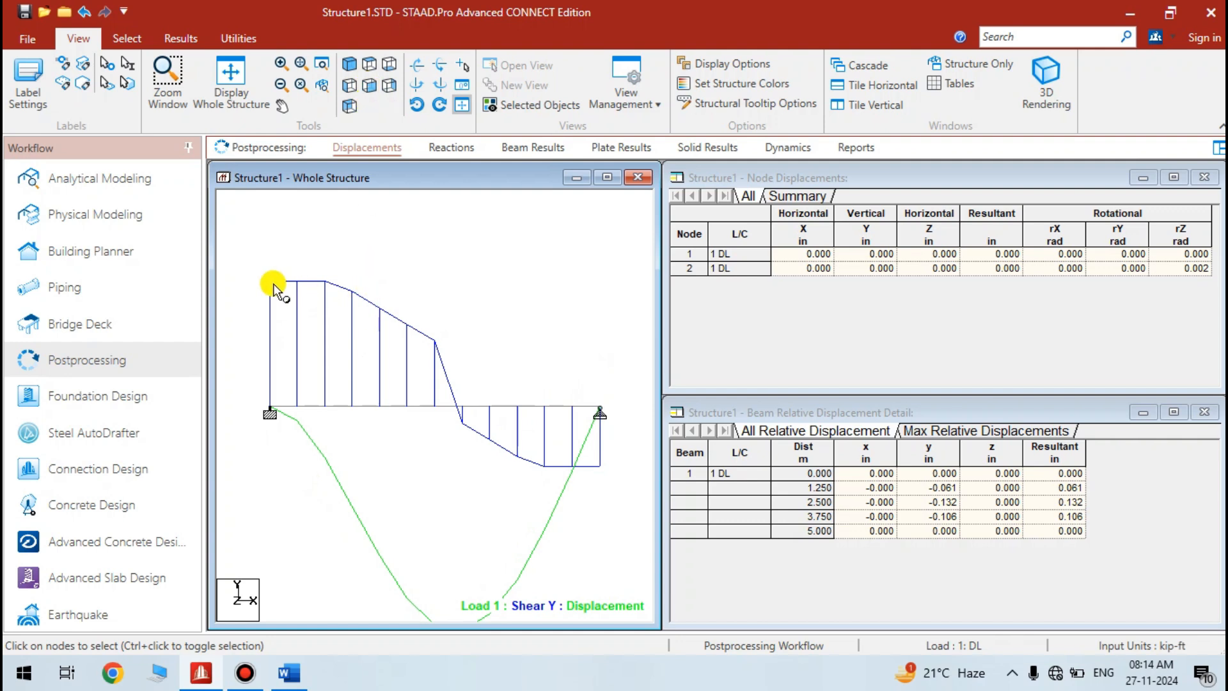
click(370, 85)
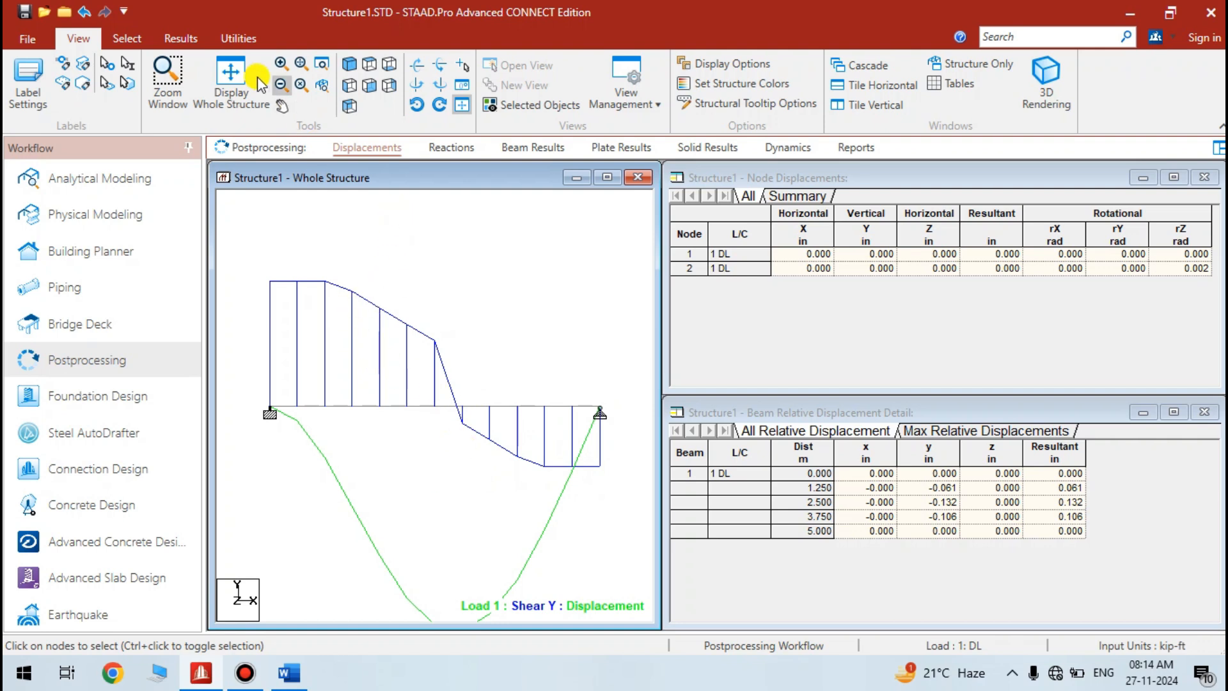
- Replace the FY shear diagram with the MZ bending diagram, examine it, and hide it again
click(185, 38)
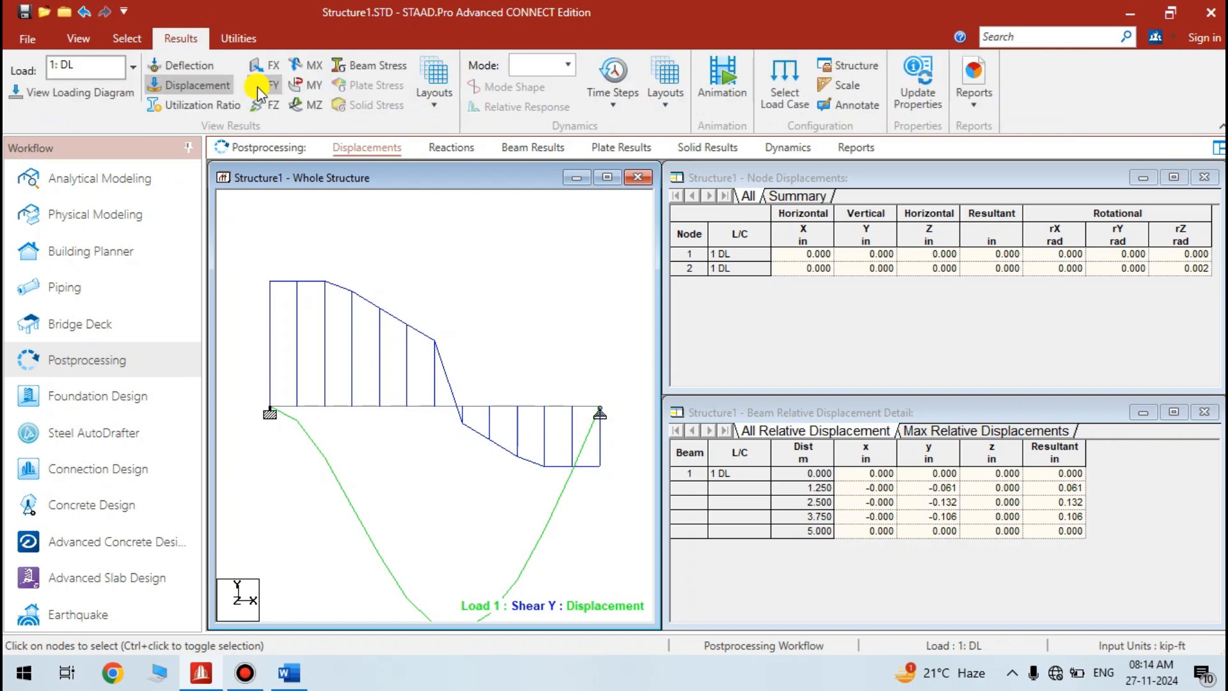
click(276, 89)
click(302, 103)
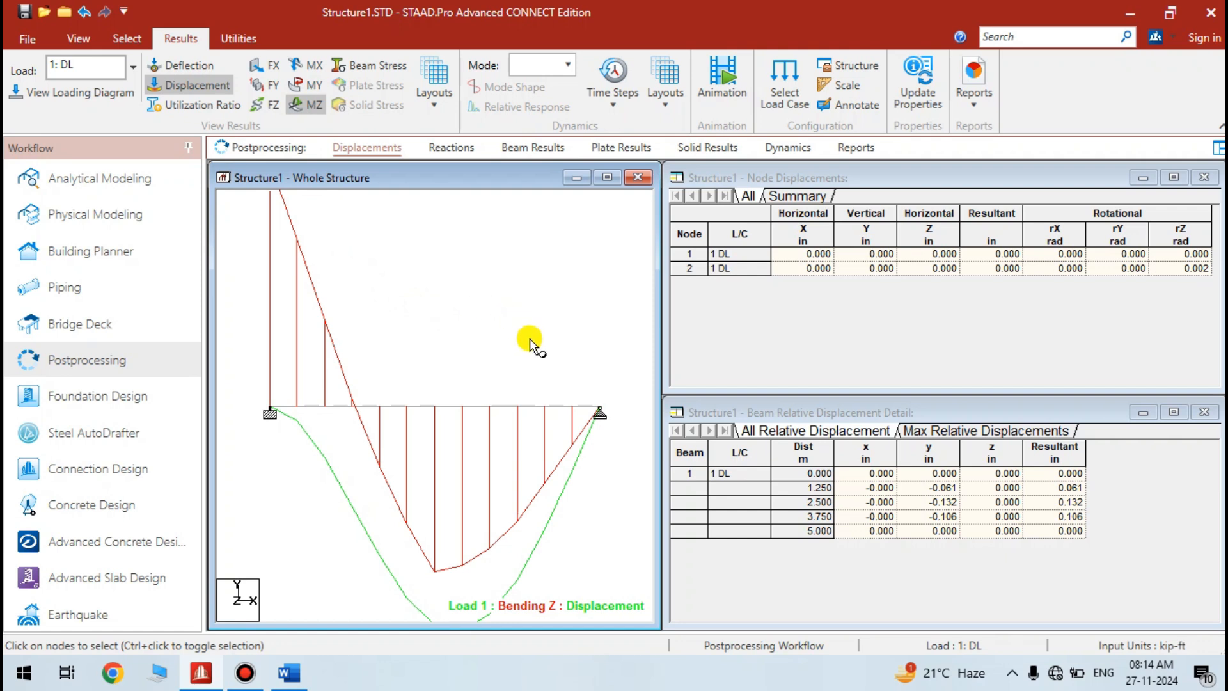
click(307, 105)
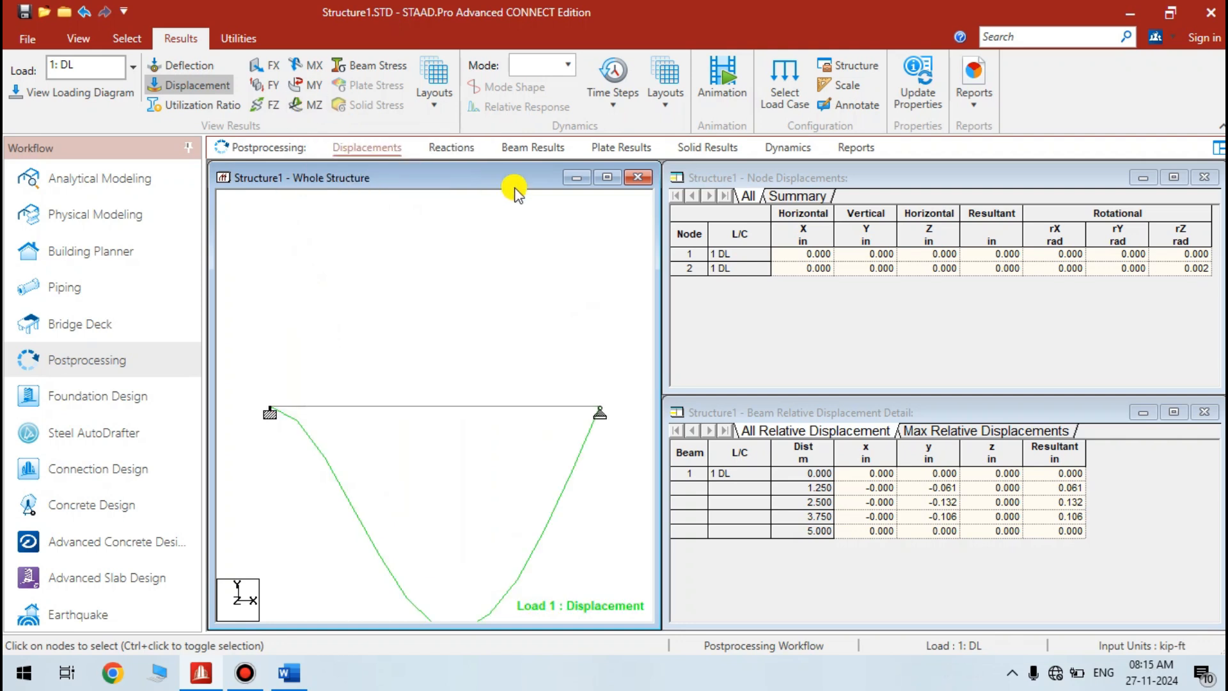
- Open the beam results and examine the maximum bending moments and maximum shear forces for load case DL
click(531, 151)
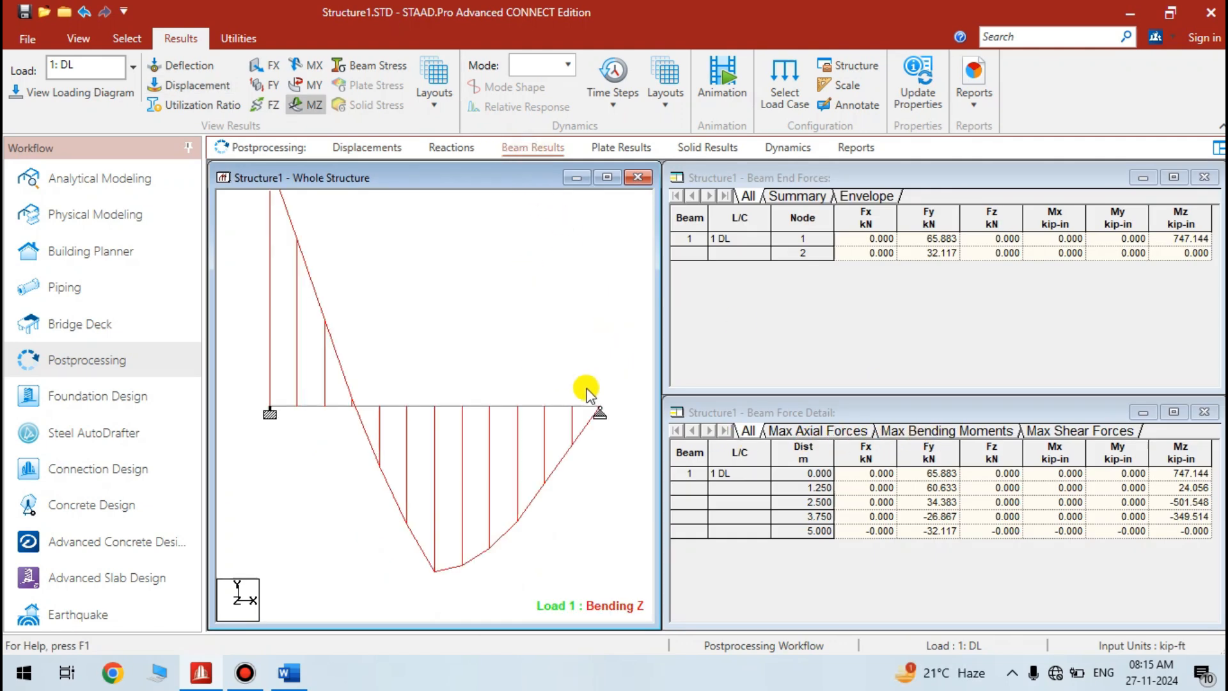
click(993, 430)
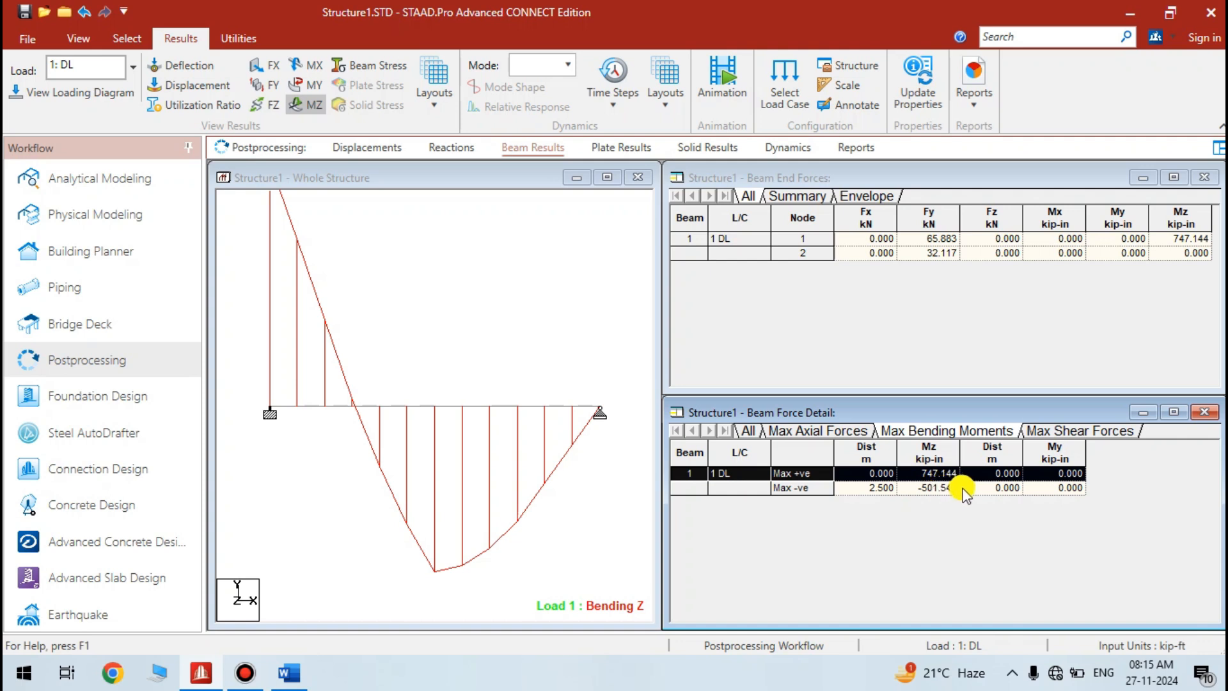
click(1070, 435)
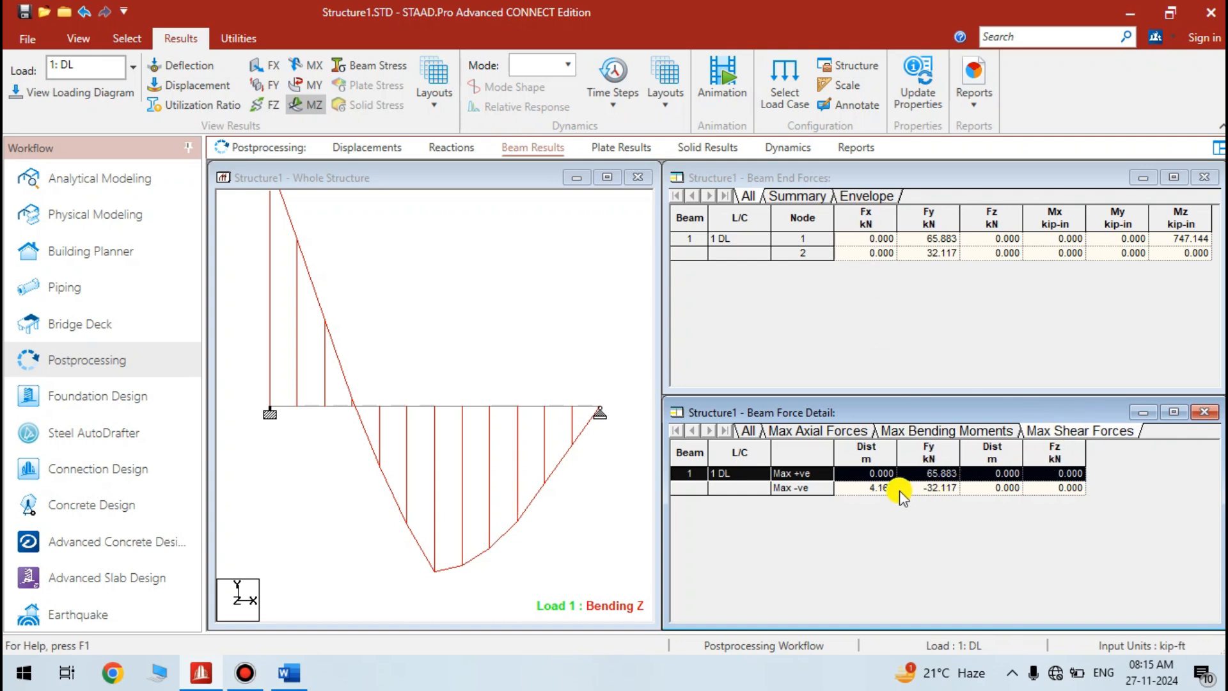
click(930, 431)
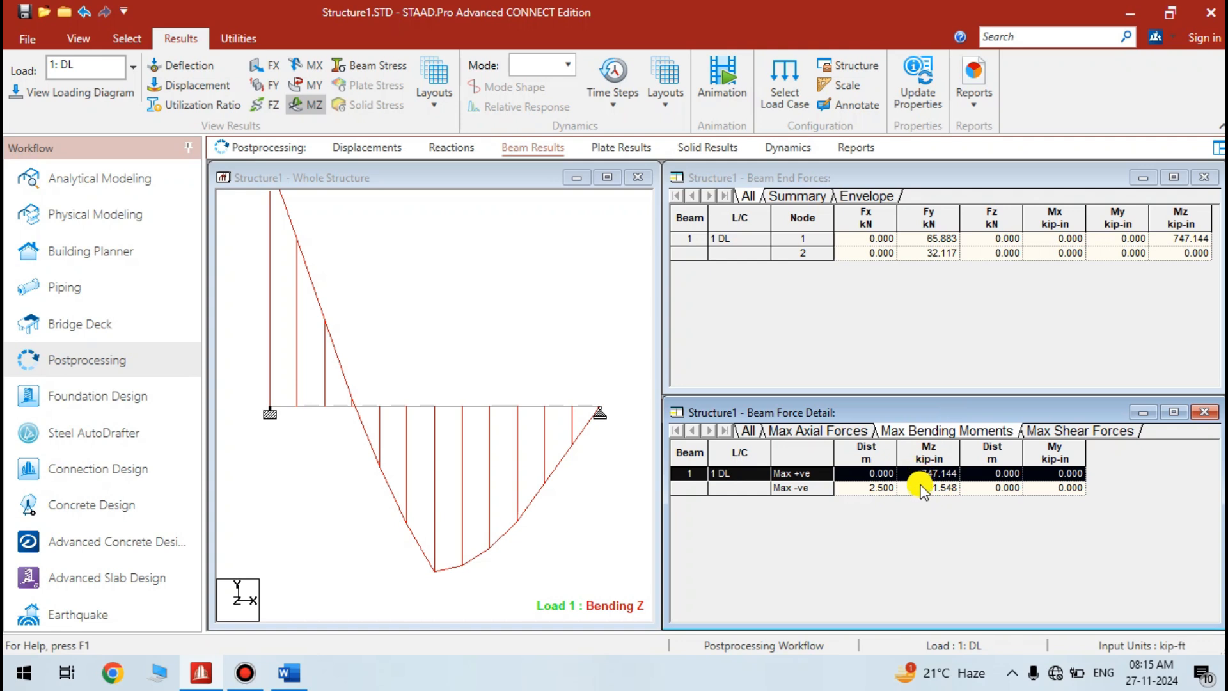
click(1075, 431)
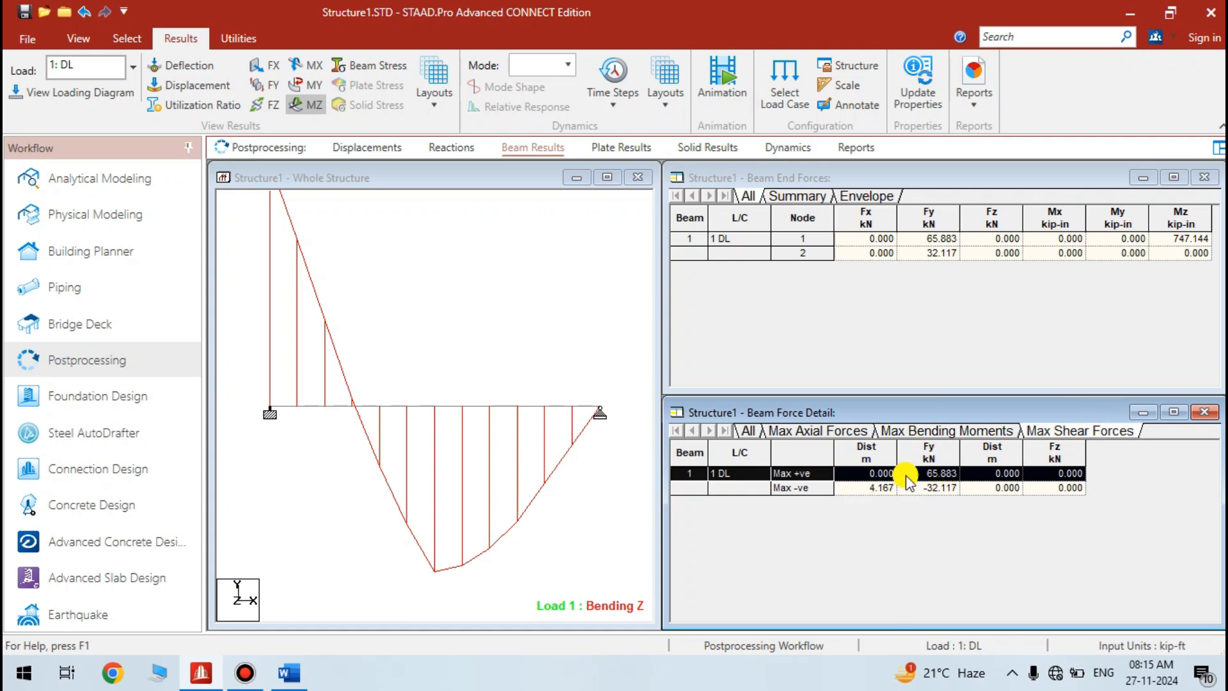
click(919, 492)
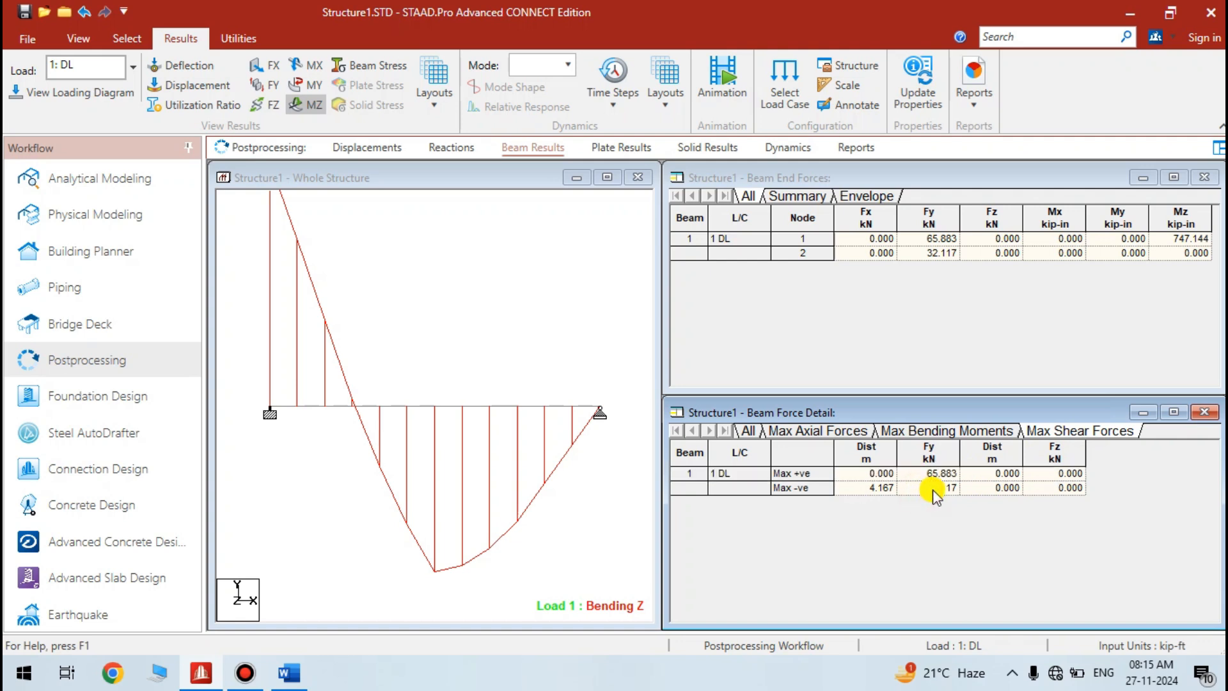